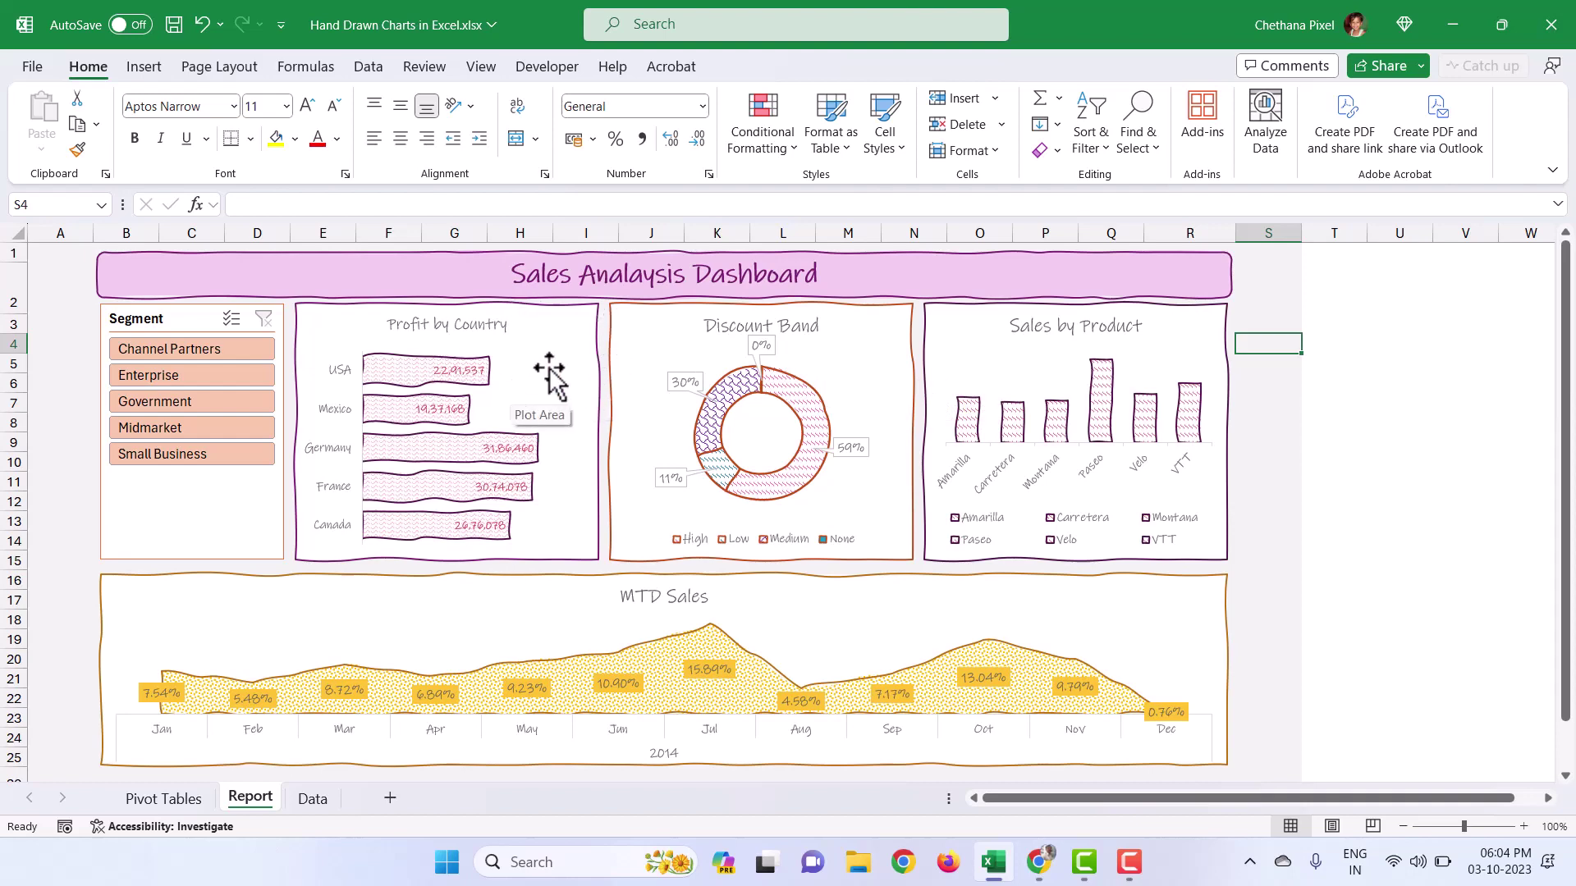
Step: Preview the sketched dashboard filtered to Channel Partners, Enterprise, Government, Midmarket and Small Business
drag(174, 348, 174, 377)
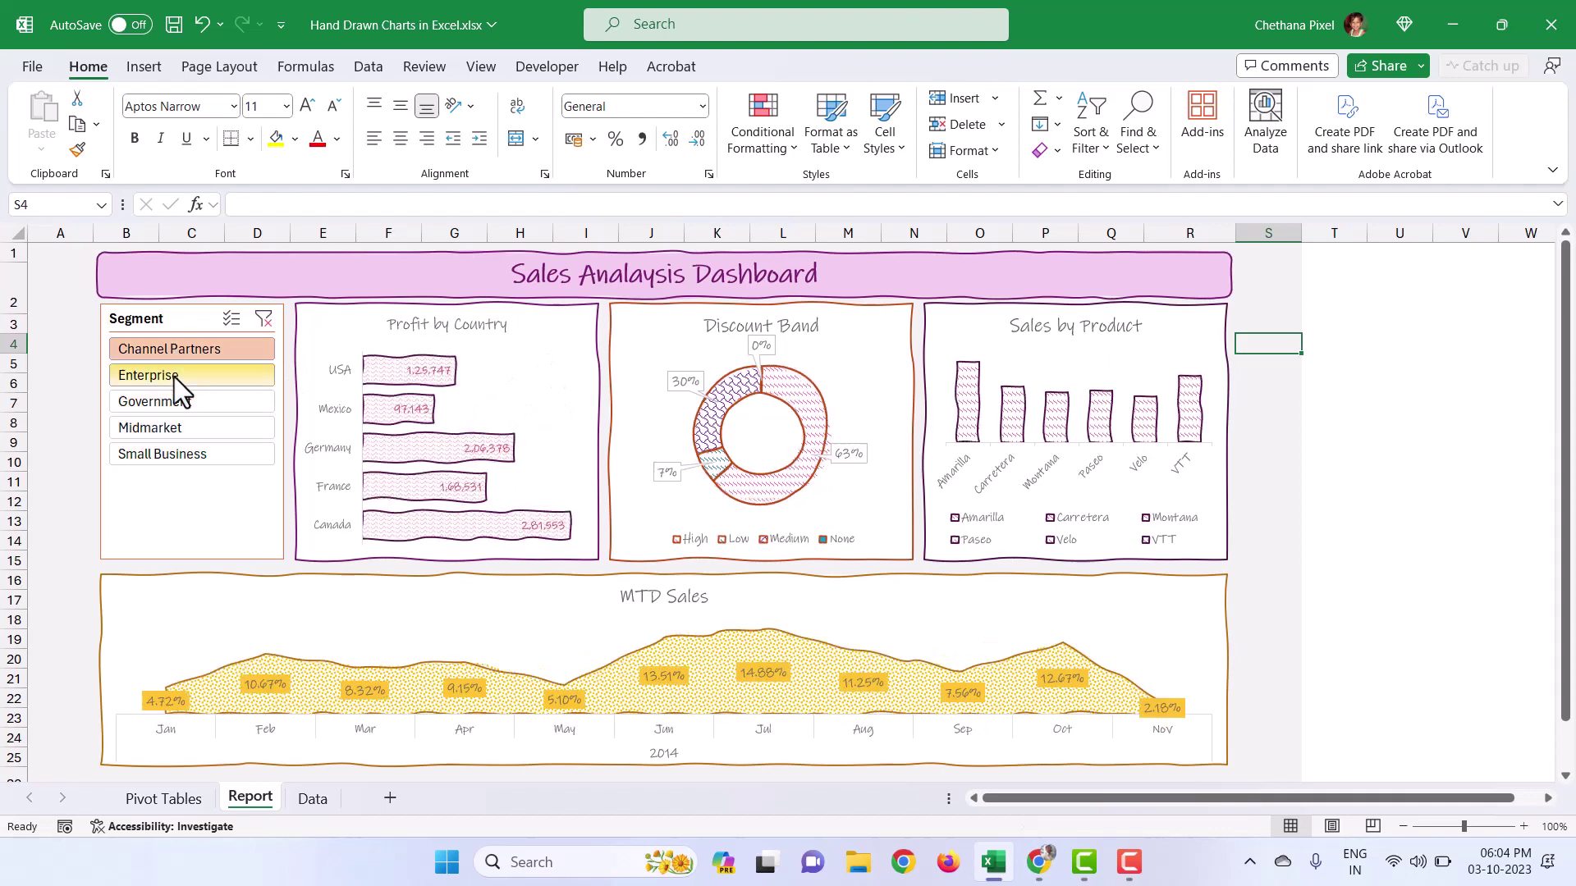
click(174, 402)
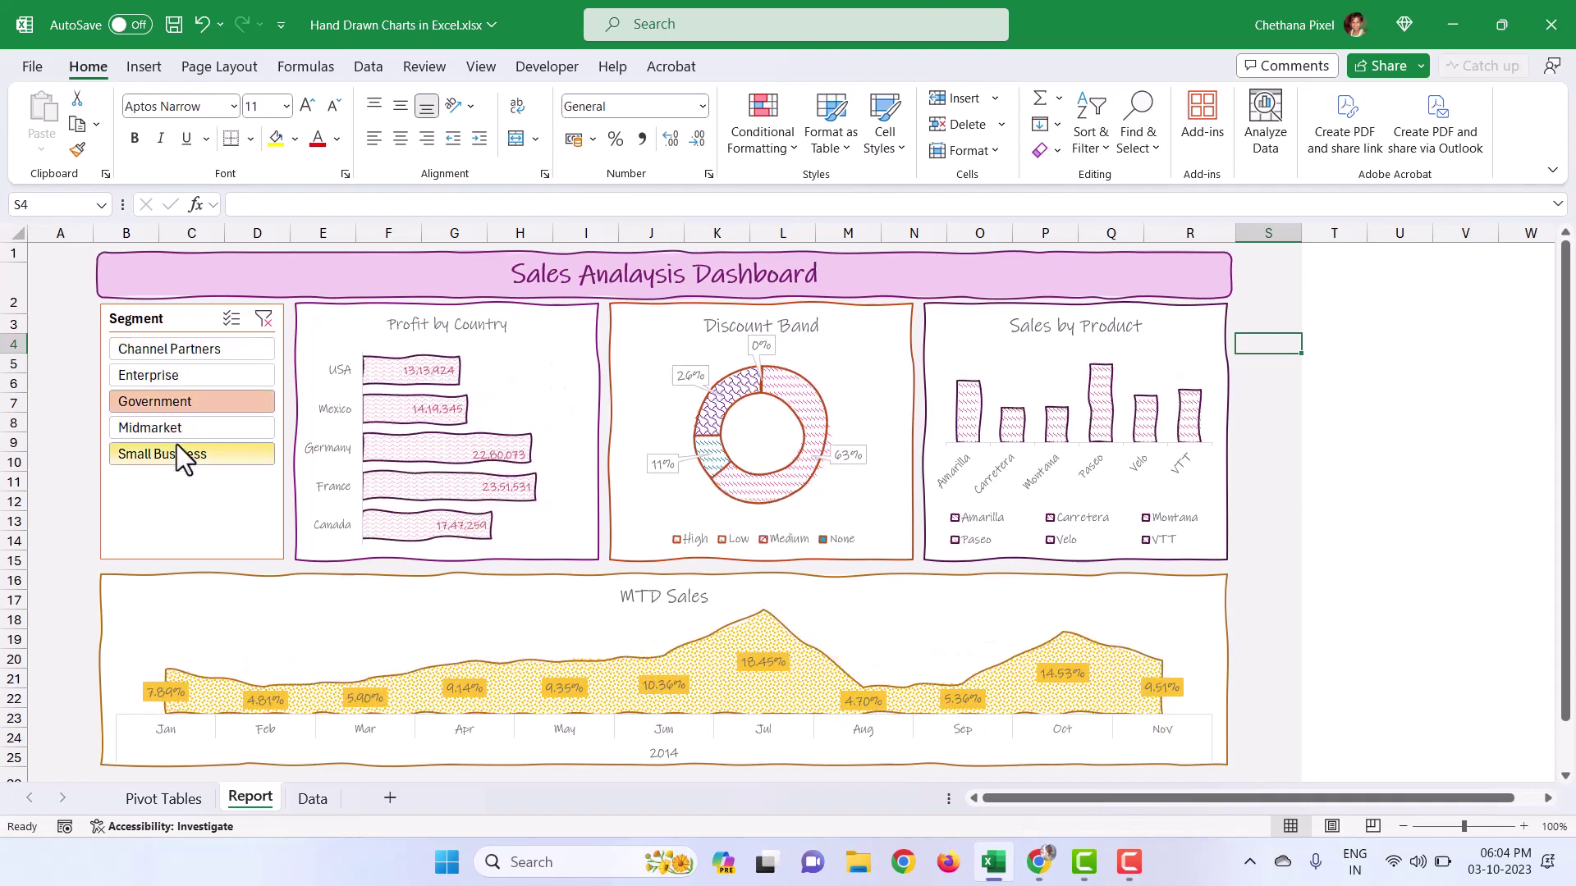
click(176, 427)
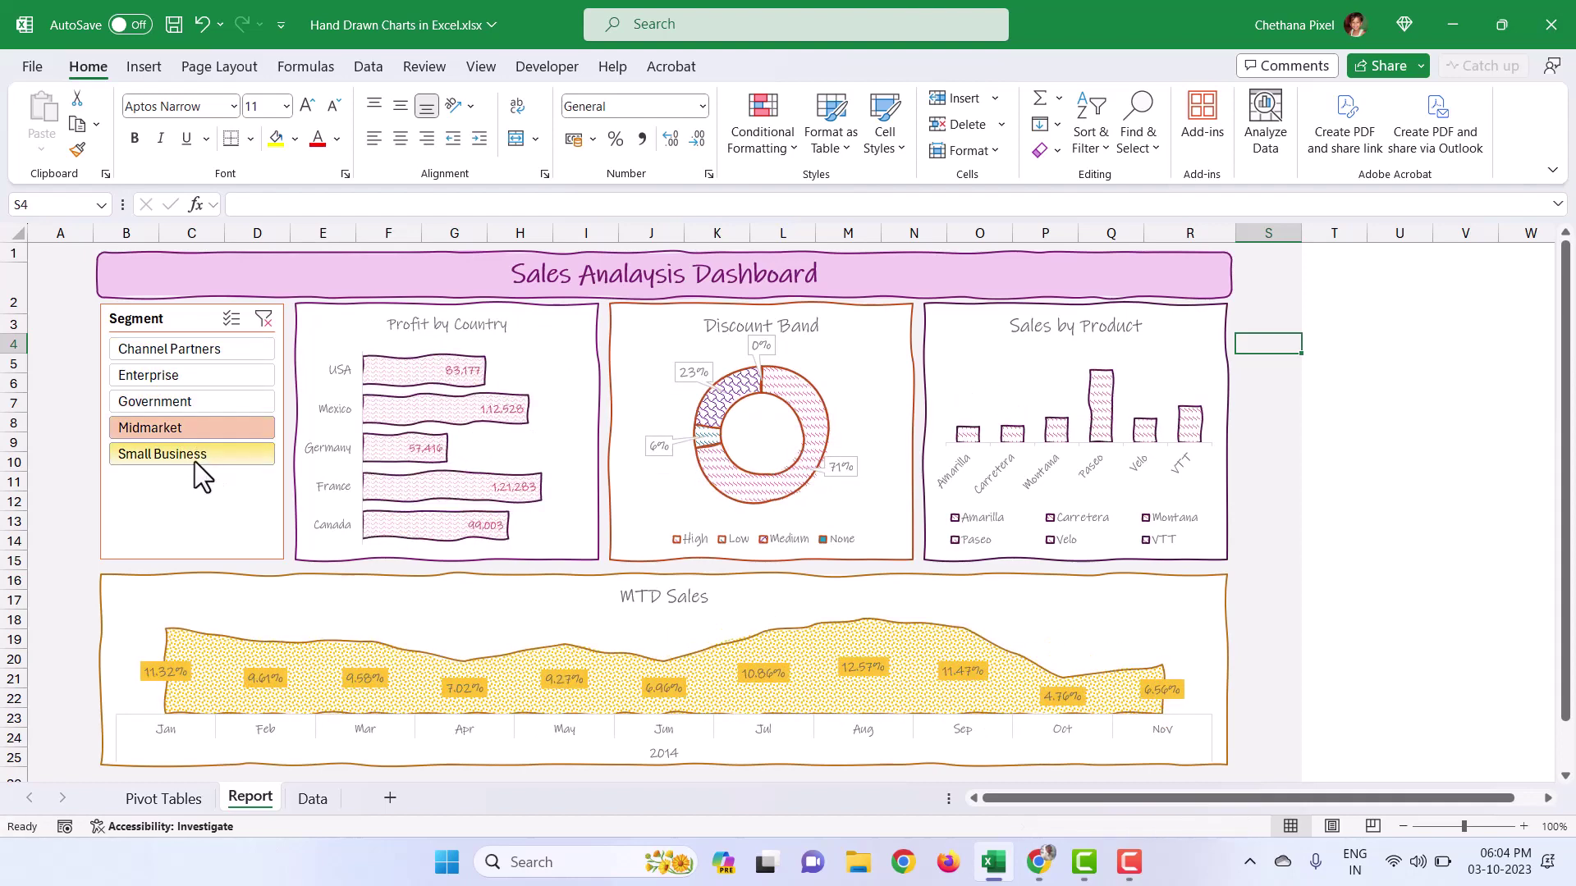
click(195, 457)
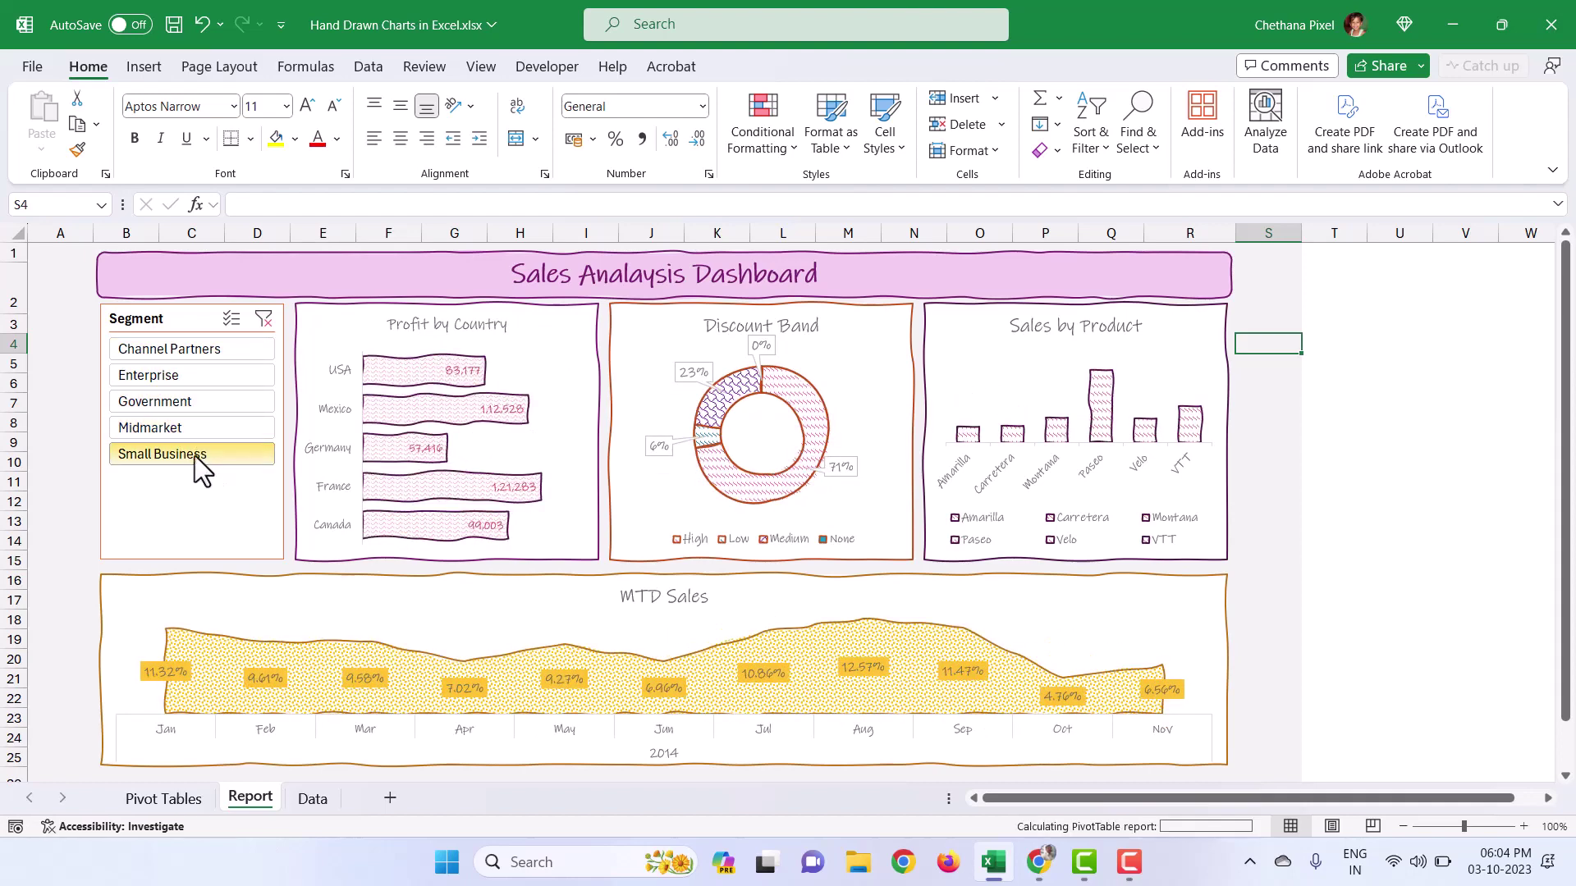
click(171, 348)
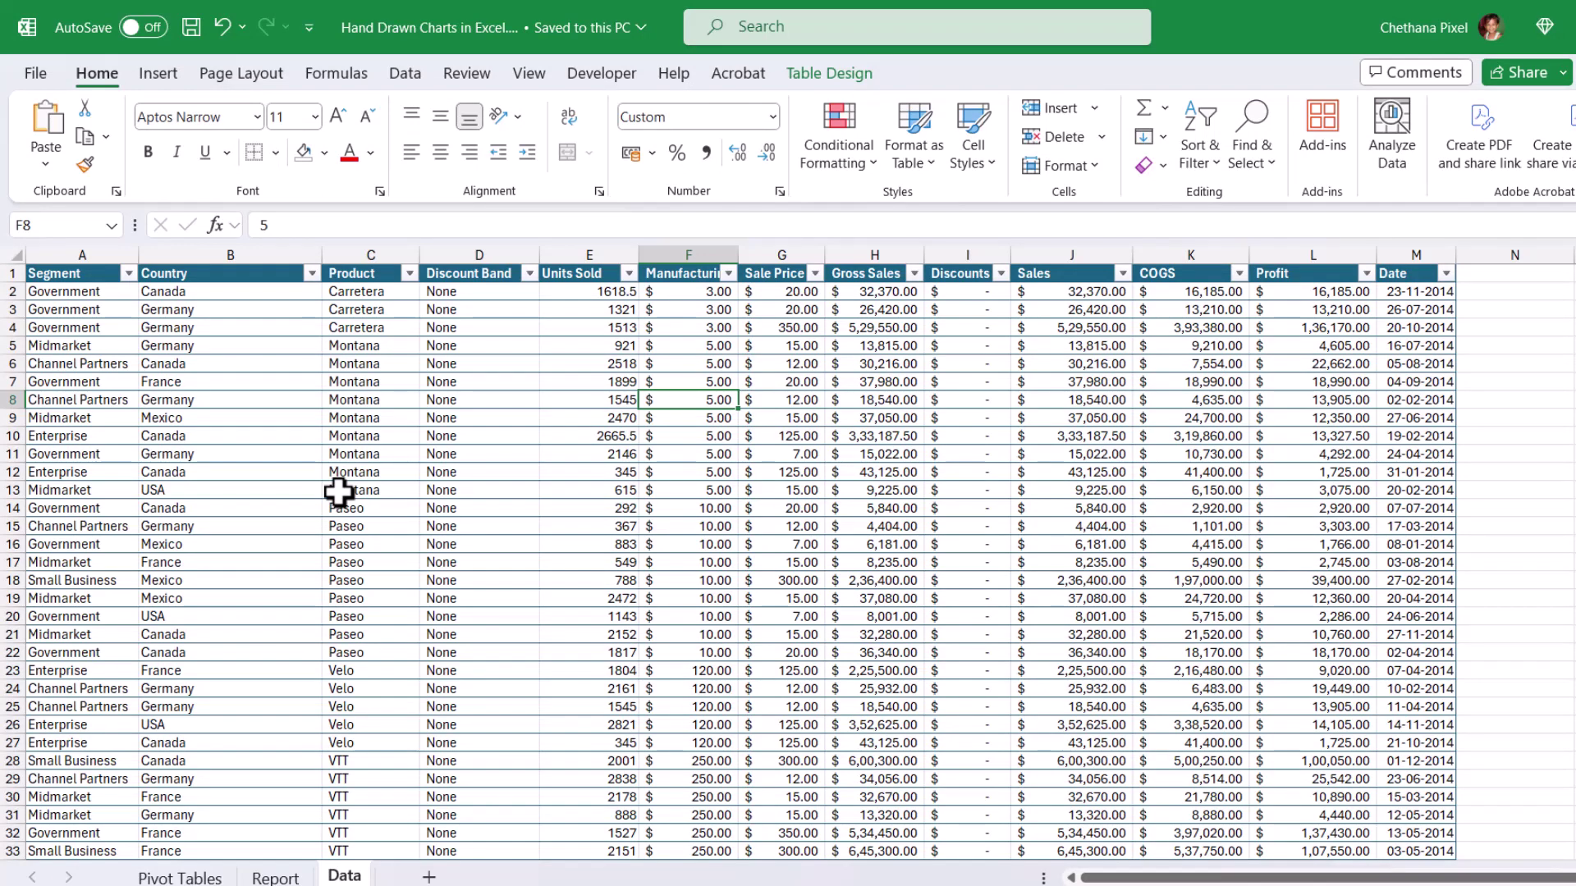
Step: Switch between the Pivot Tables and Report sheets to see the original plain dashboard
click(179, 877)
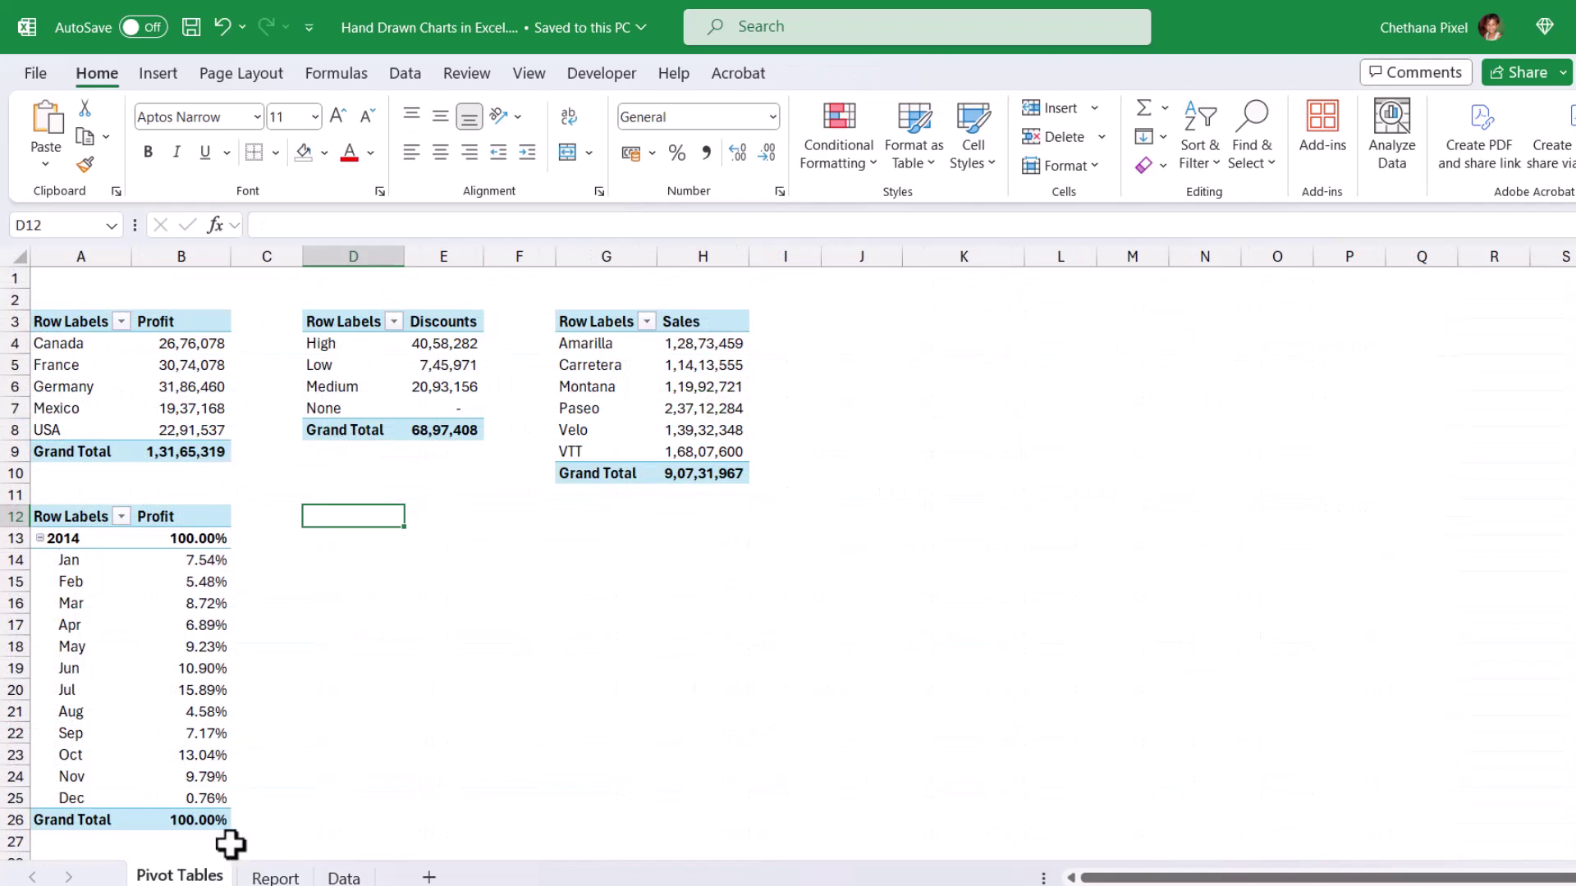
click(275, 877)
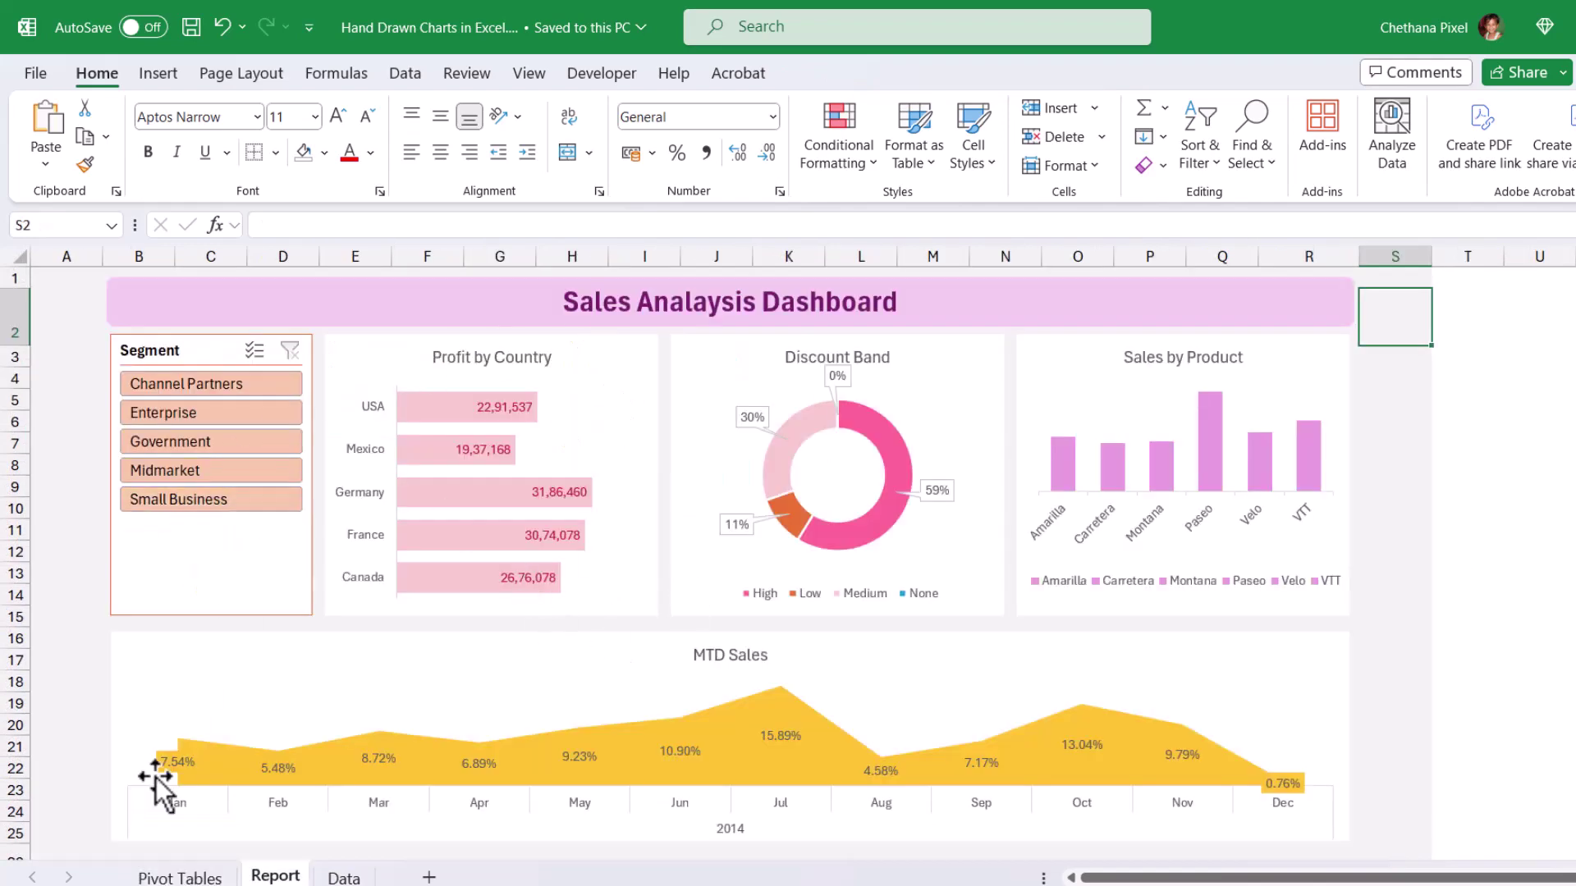
click(180, 876)
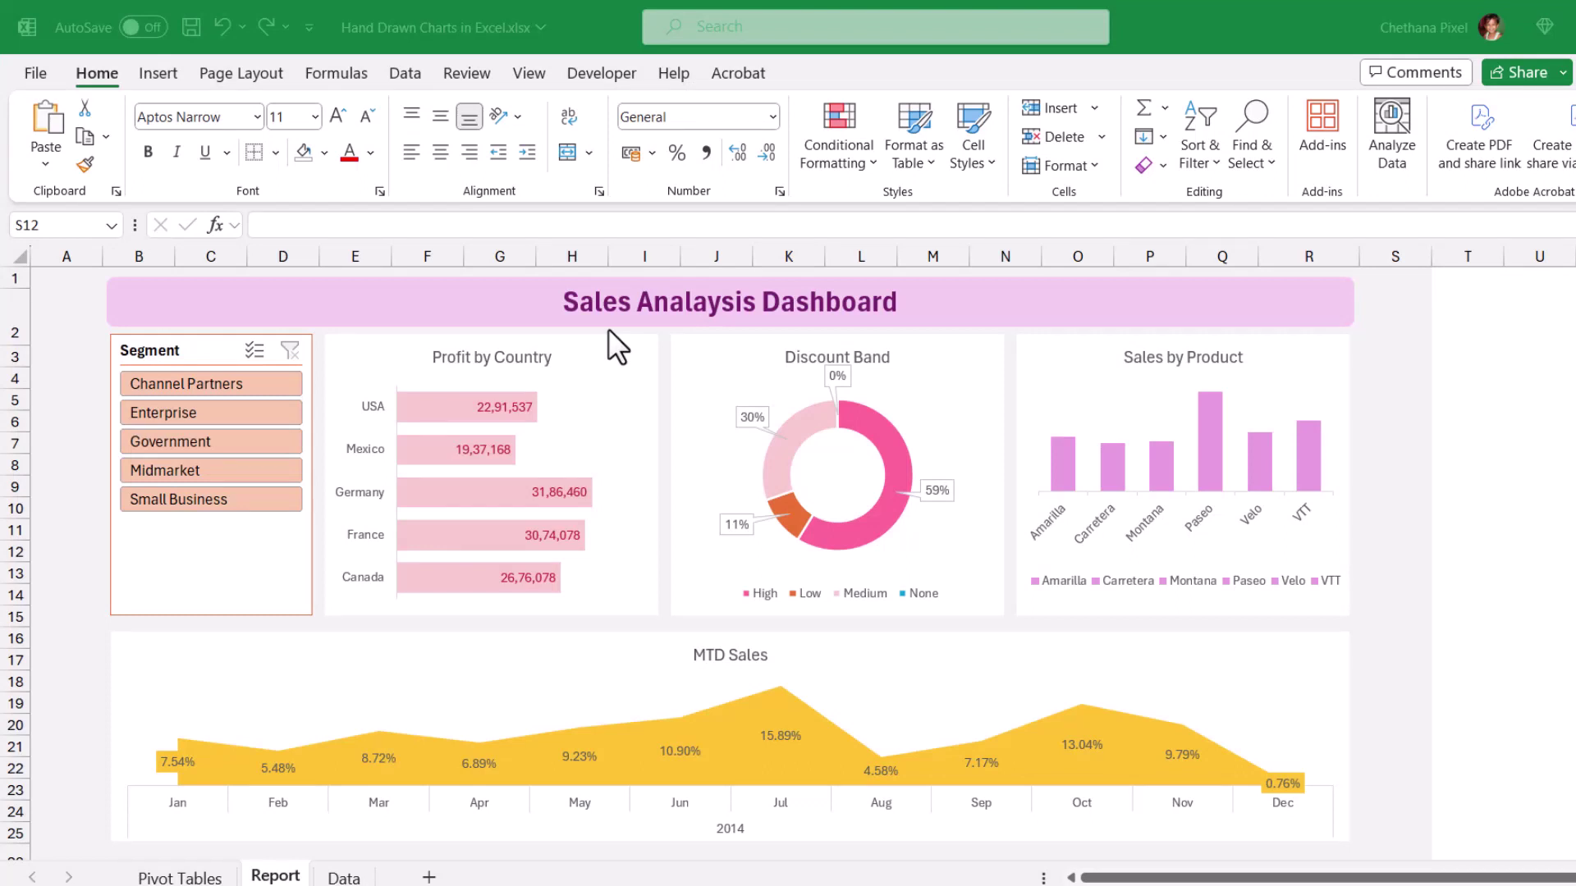
Step: Give the Profit by Country bar series a sketched Scribble outline
click(616, 357)
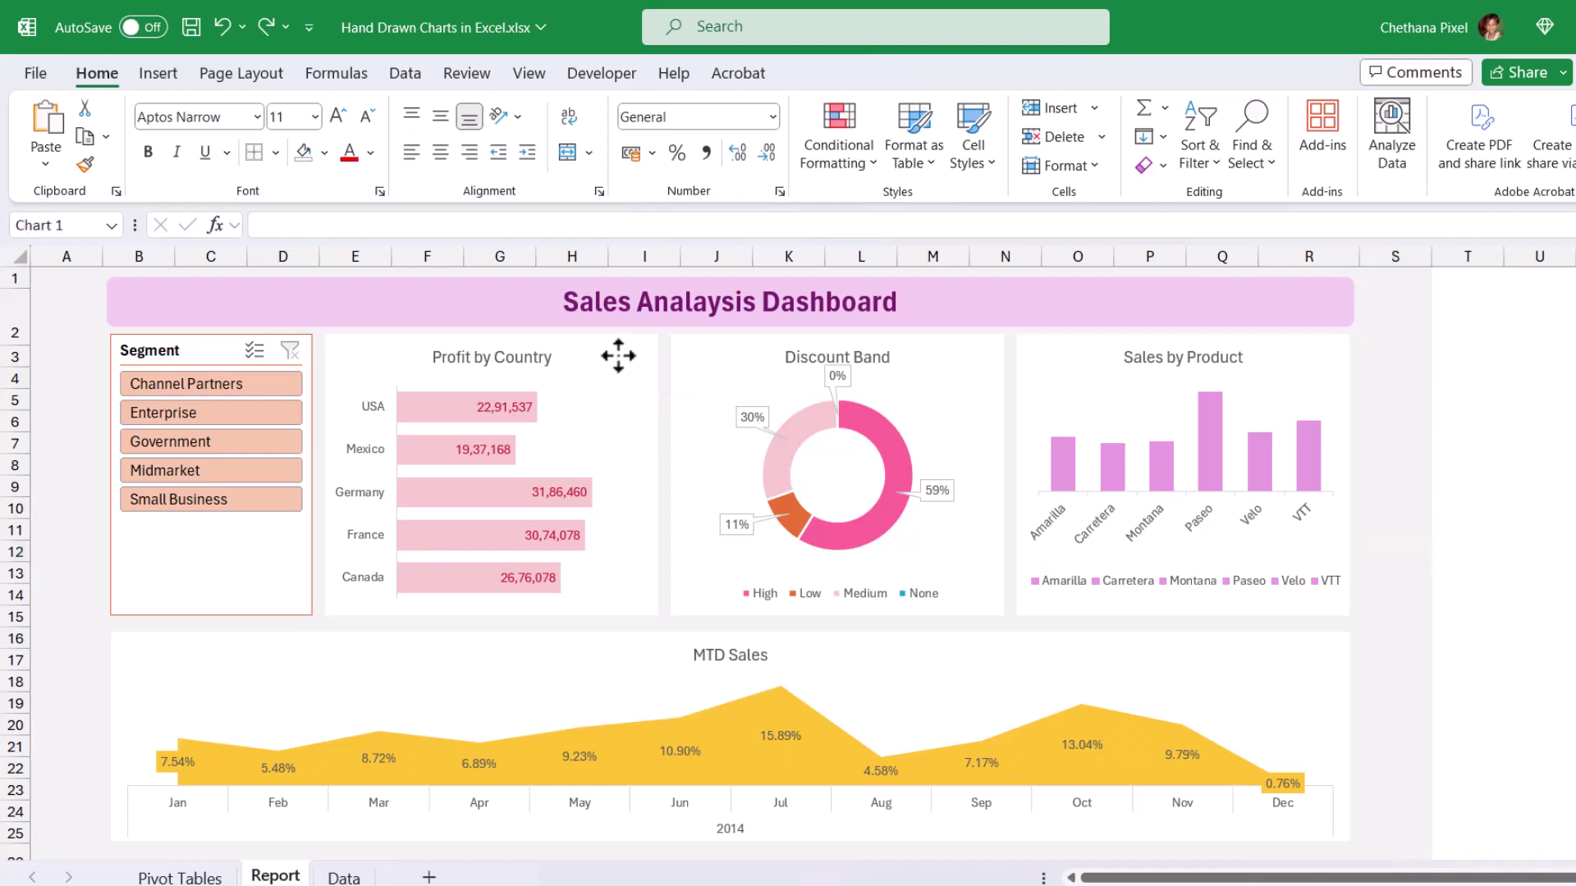
click(435, 416)
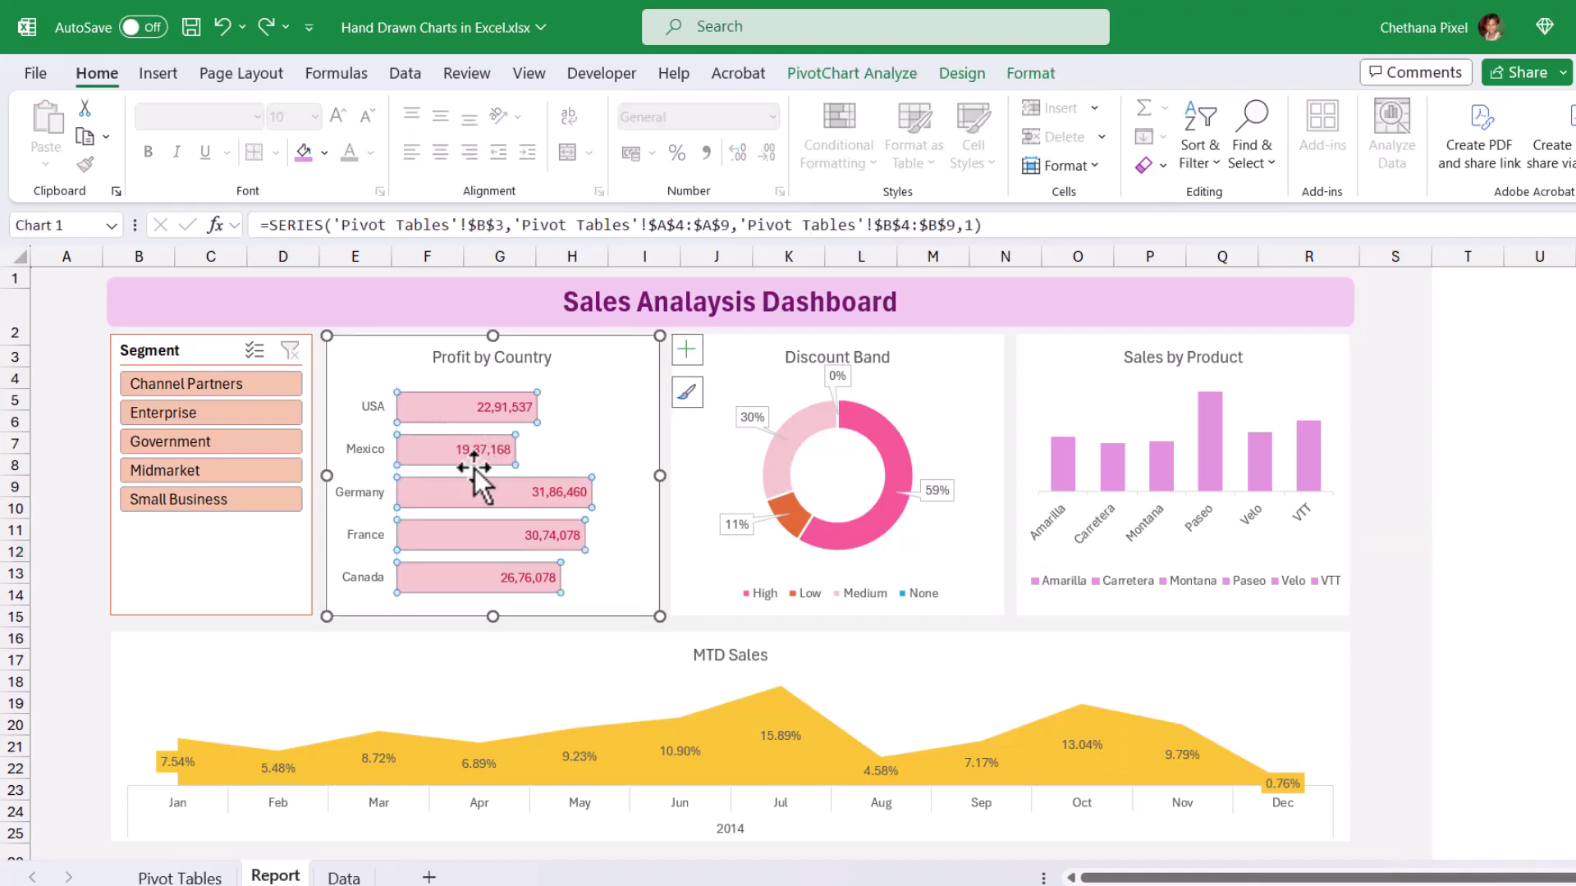
click(1032, 73)
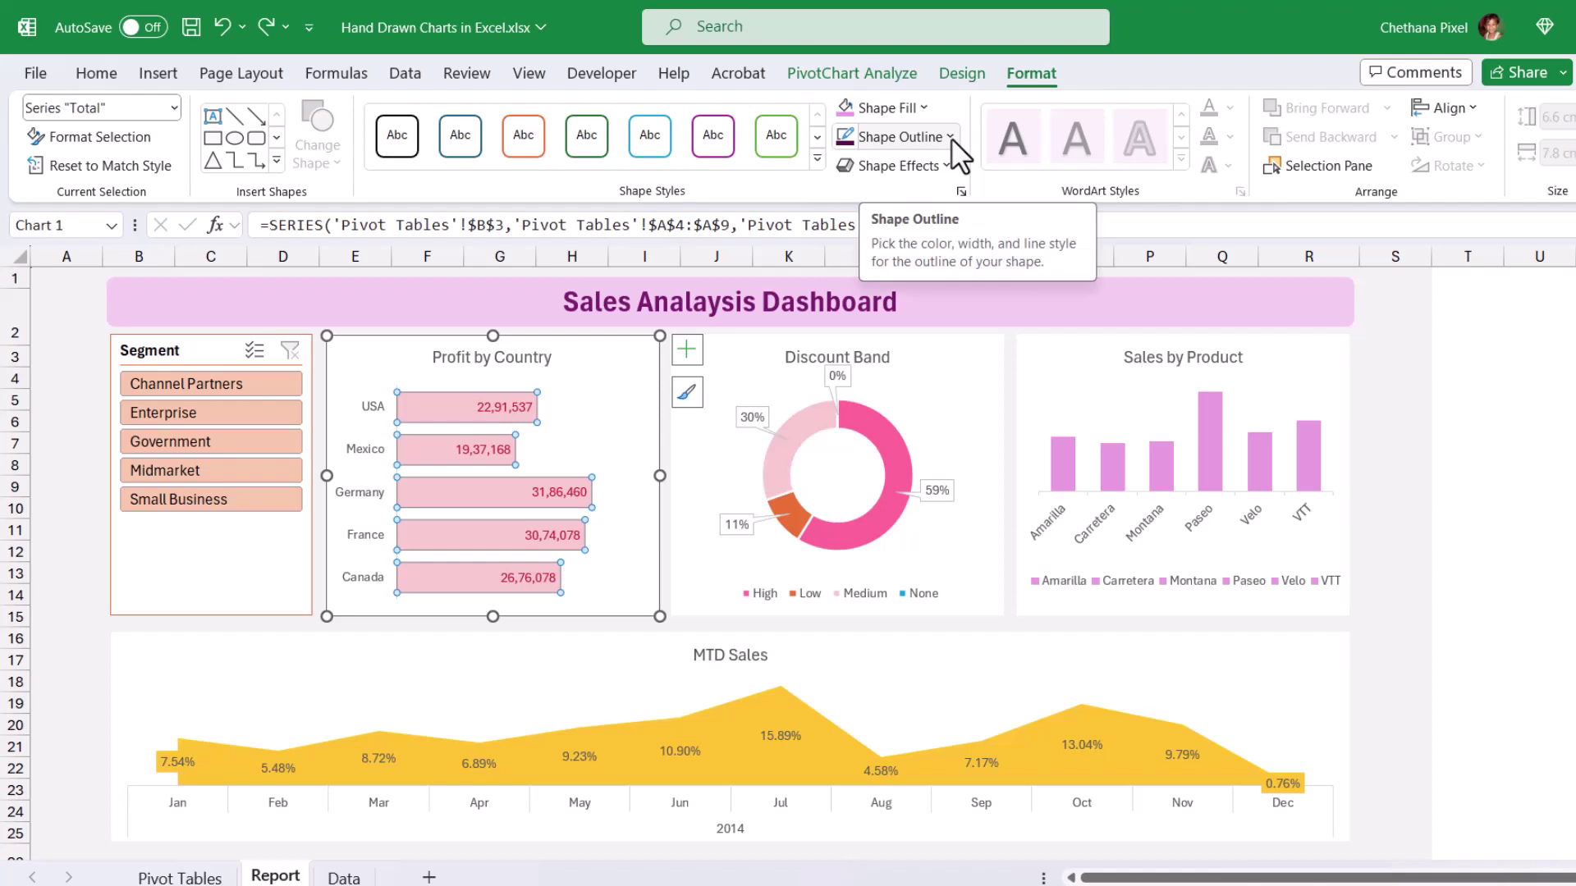
click(951, 136)
mouse_move(924, 545)
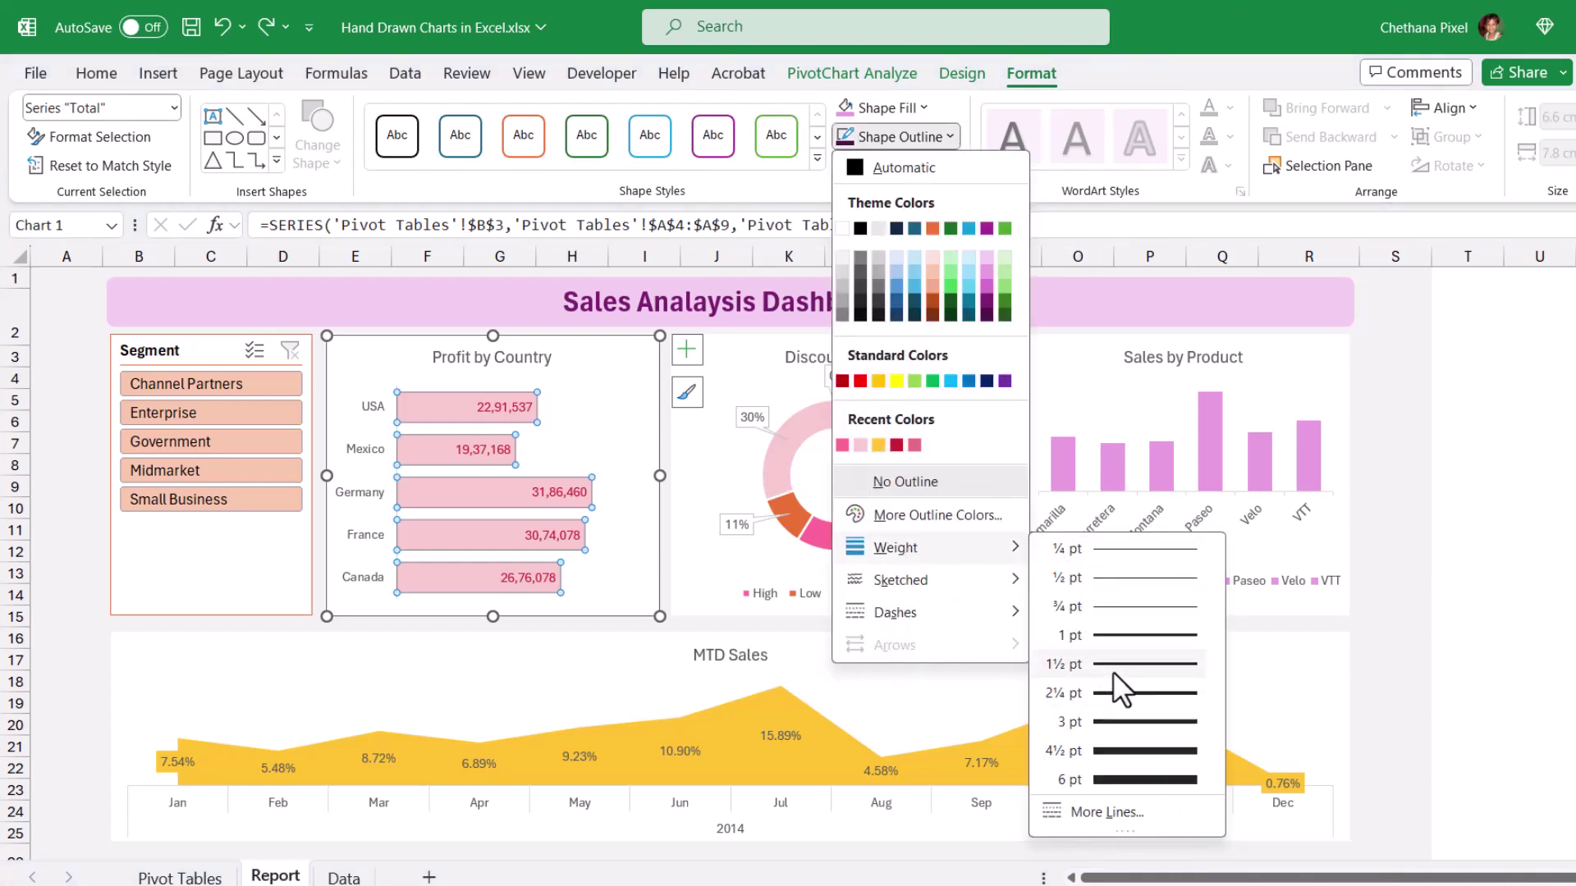
mouse_move(931, 577)
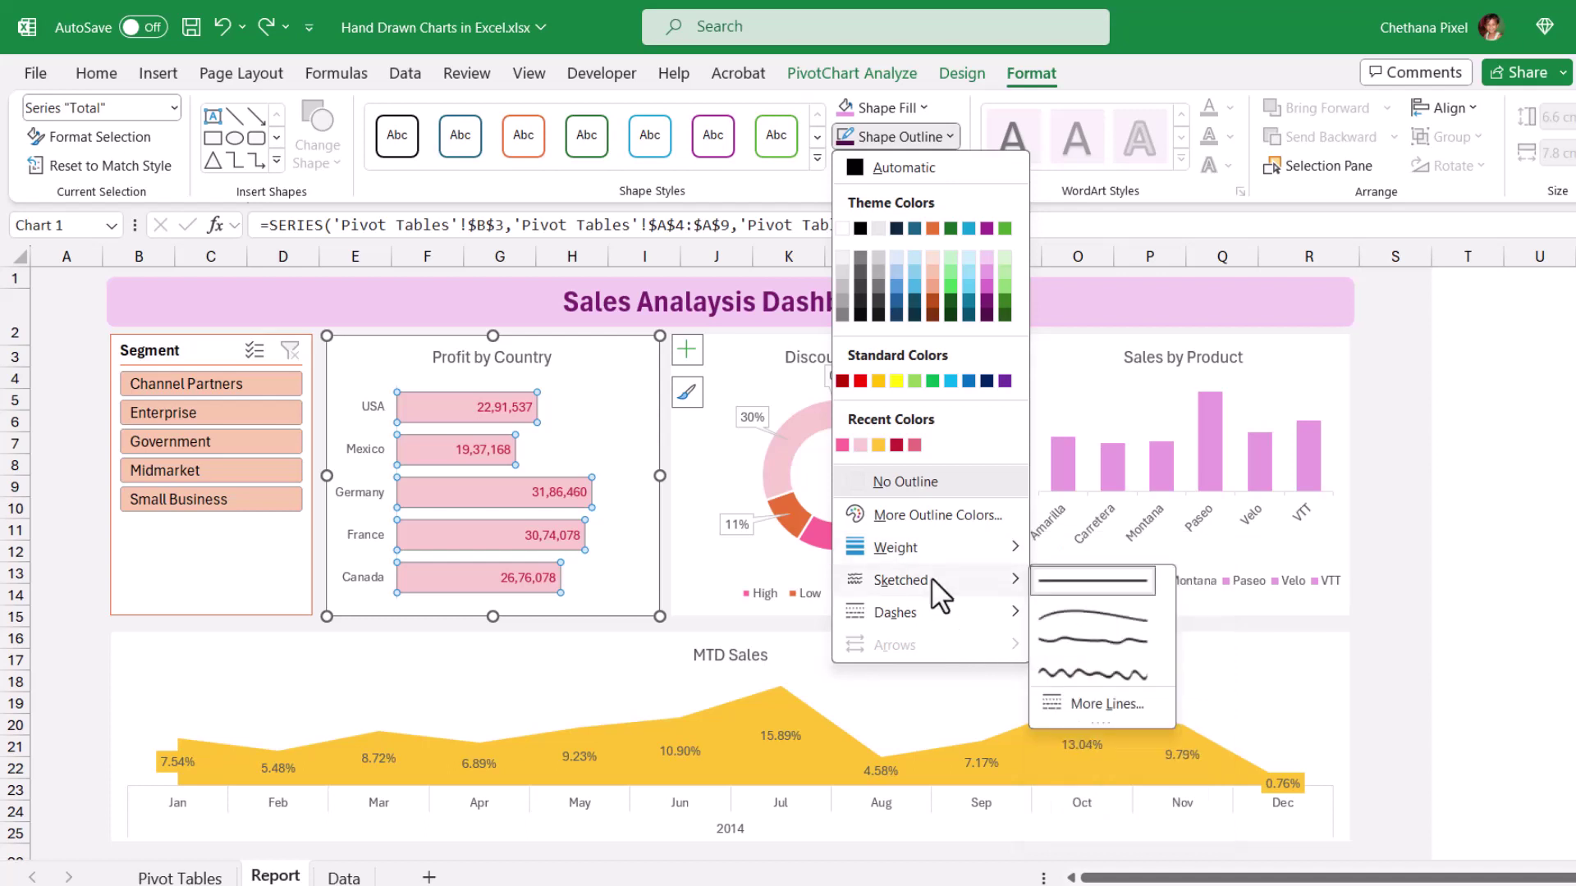
click(1094, 677)
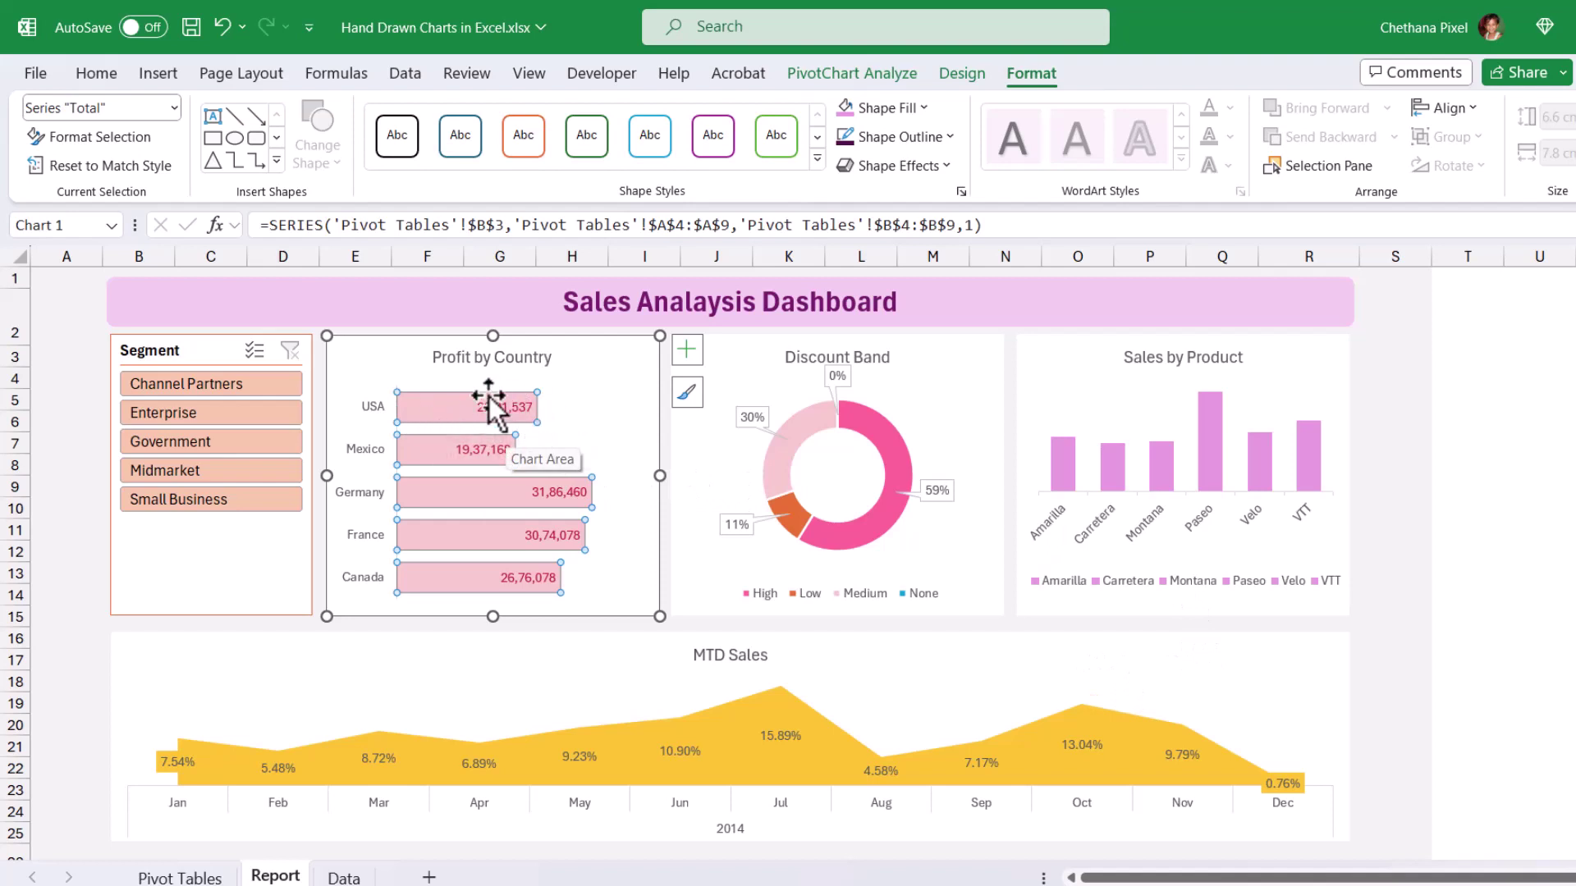
Step: Thicken the Profit by Country bar outlines to 1½ pt
click(953, 137)
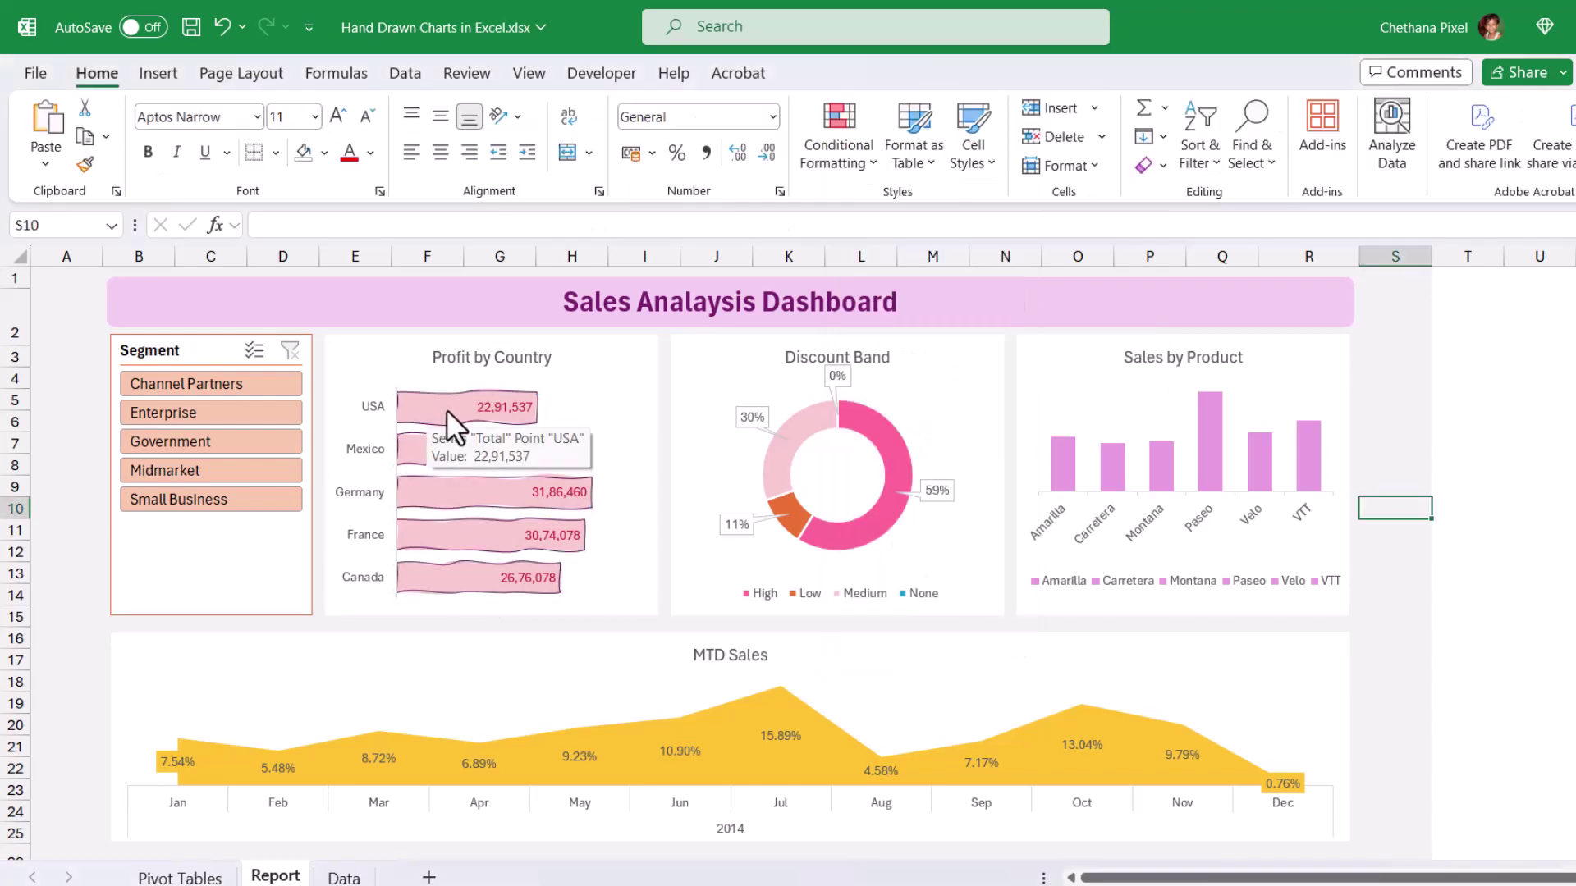
click(446, 410)
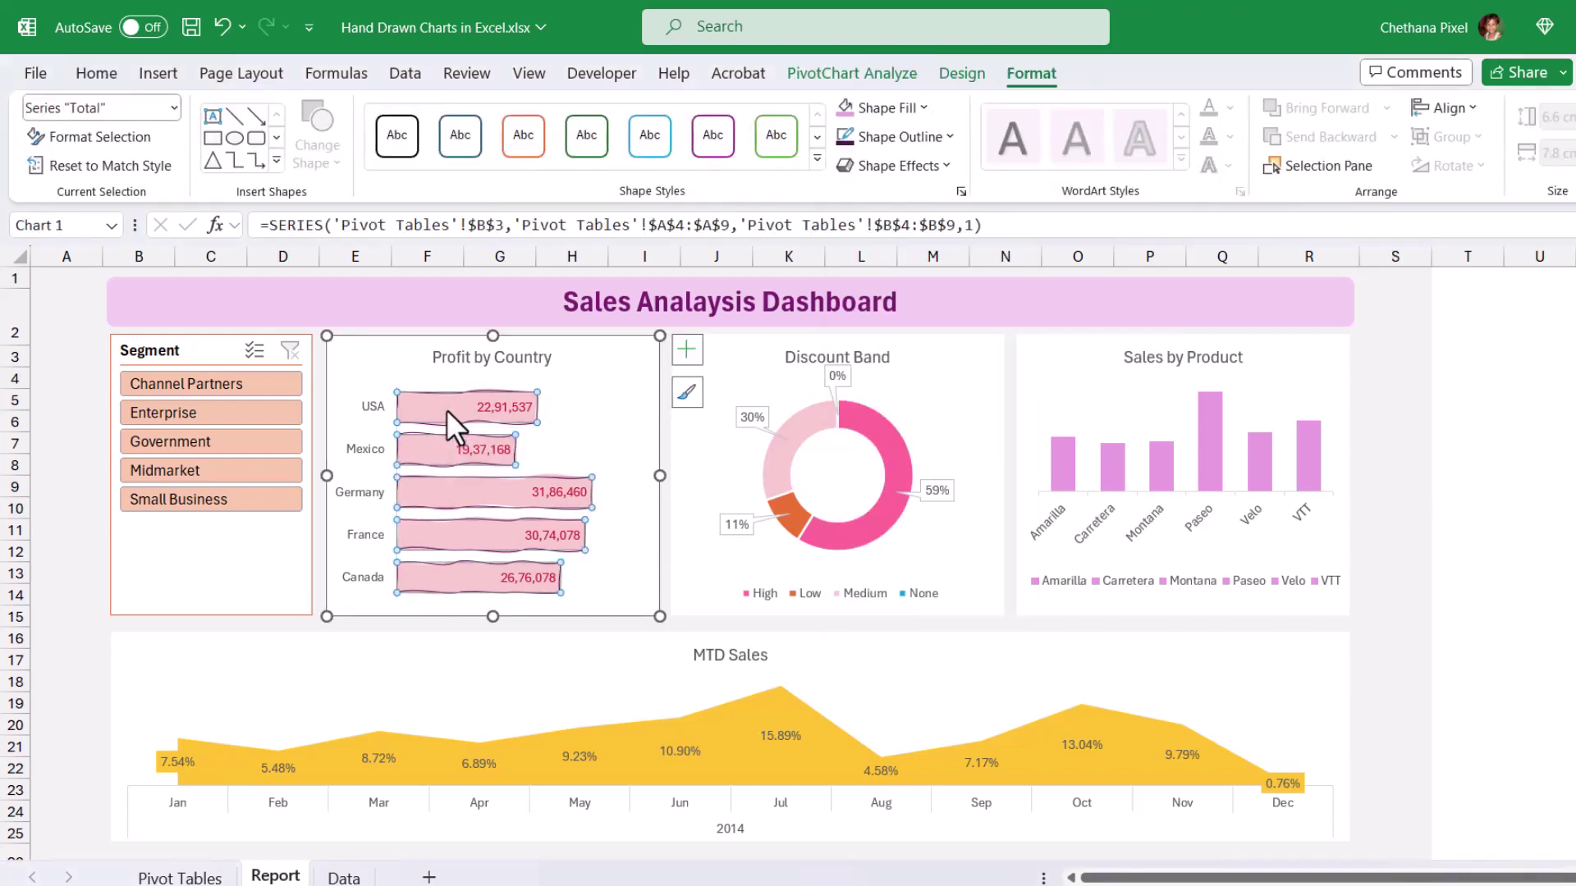
click(944, 139)
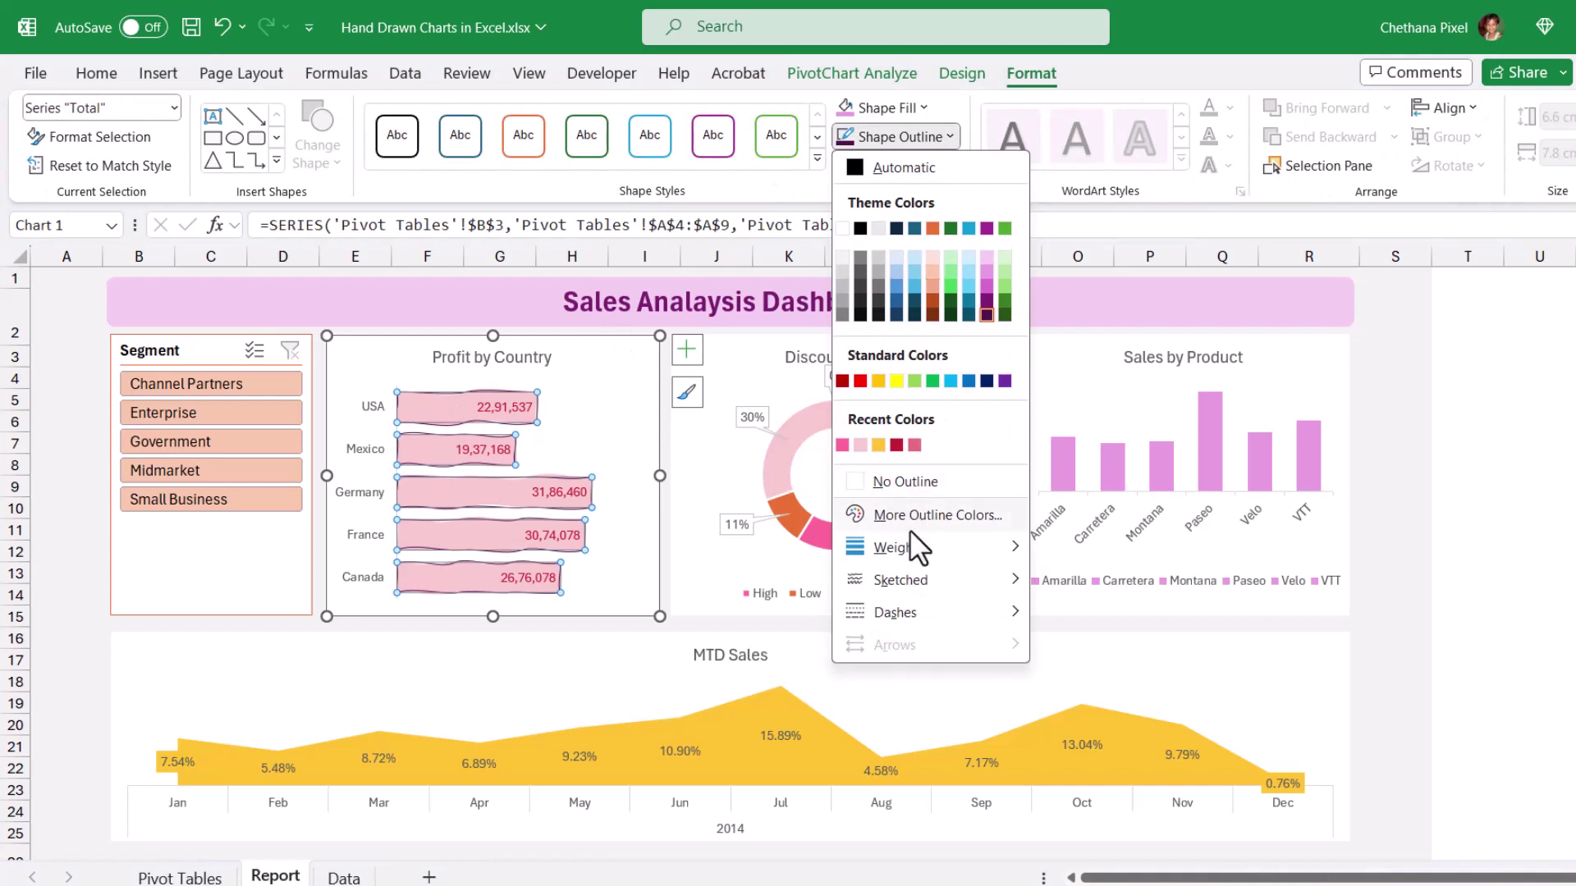
mouse_move(905, 545)
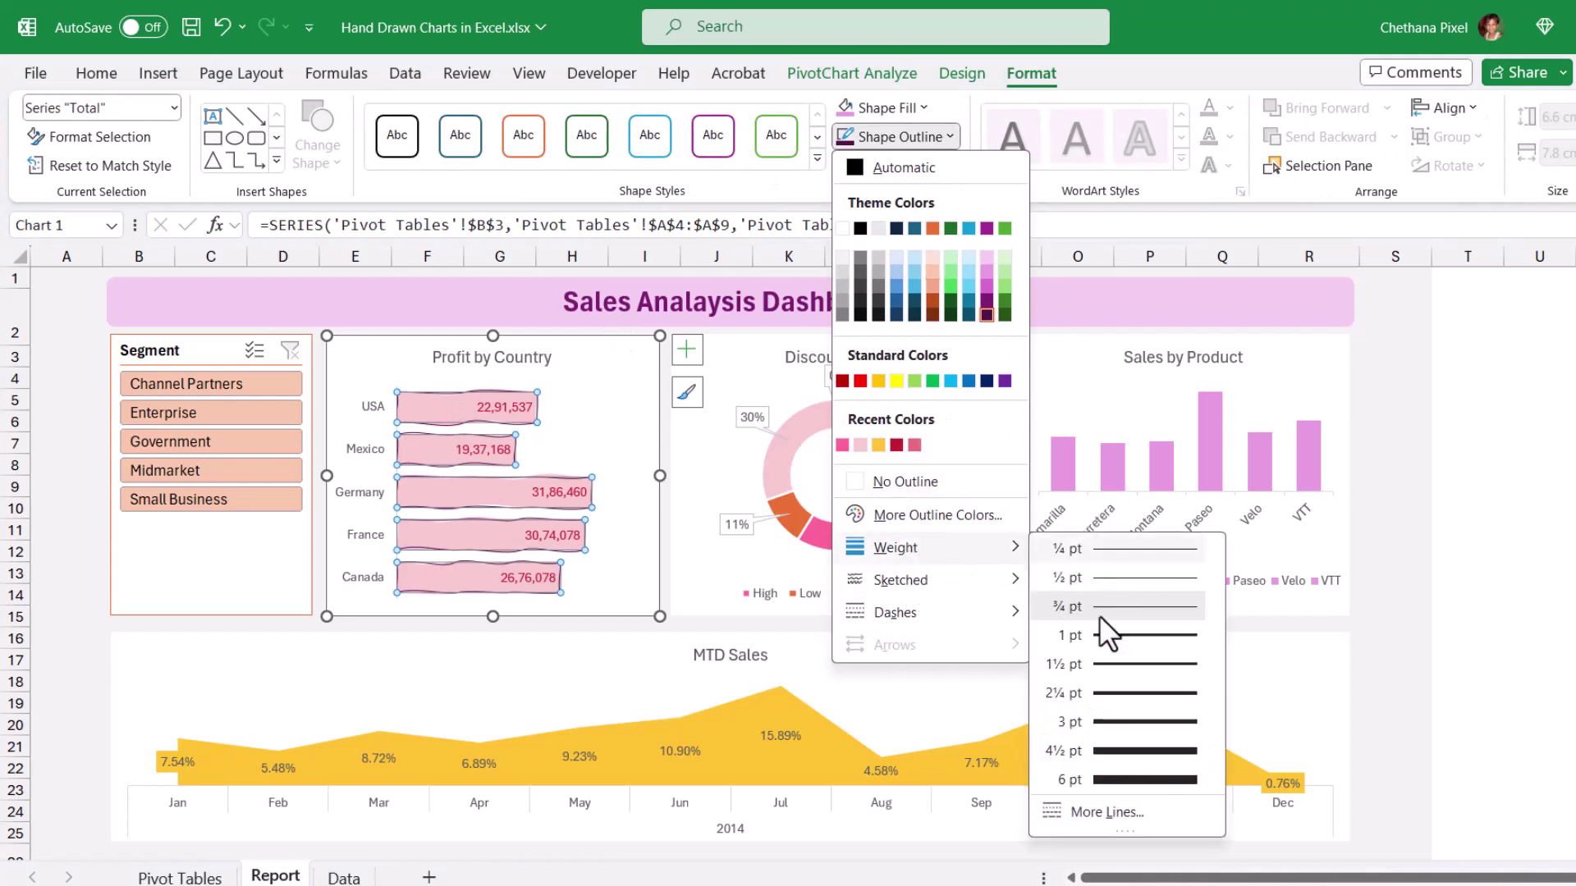
click(1112, 665)
key(Escape)
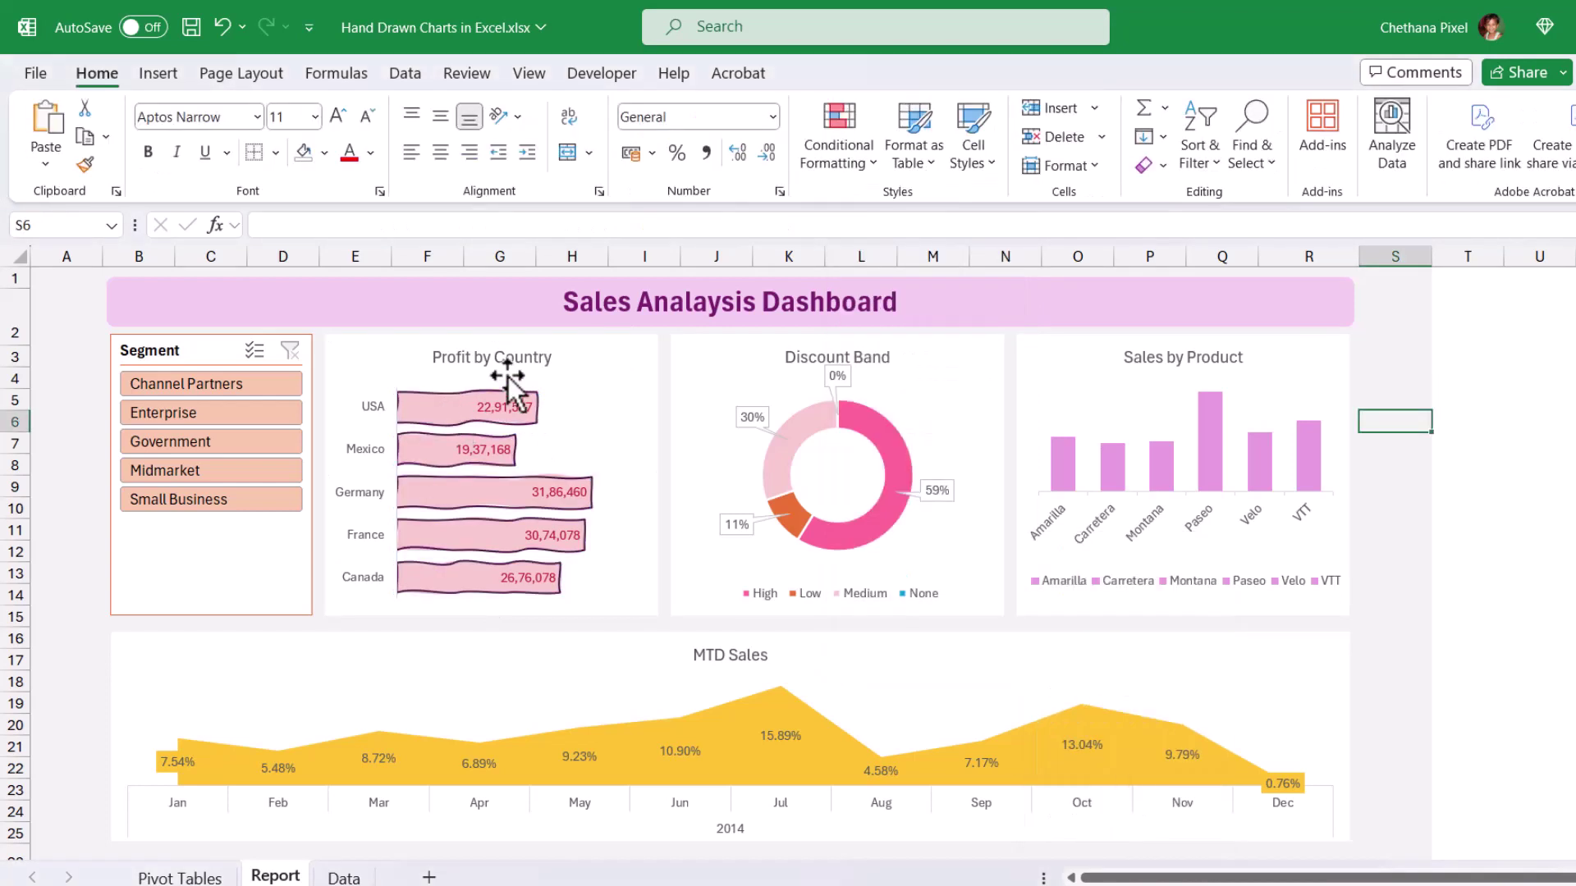
mouse_move(515, 499)
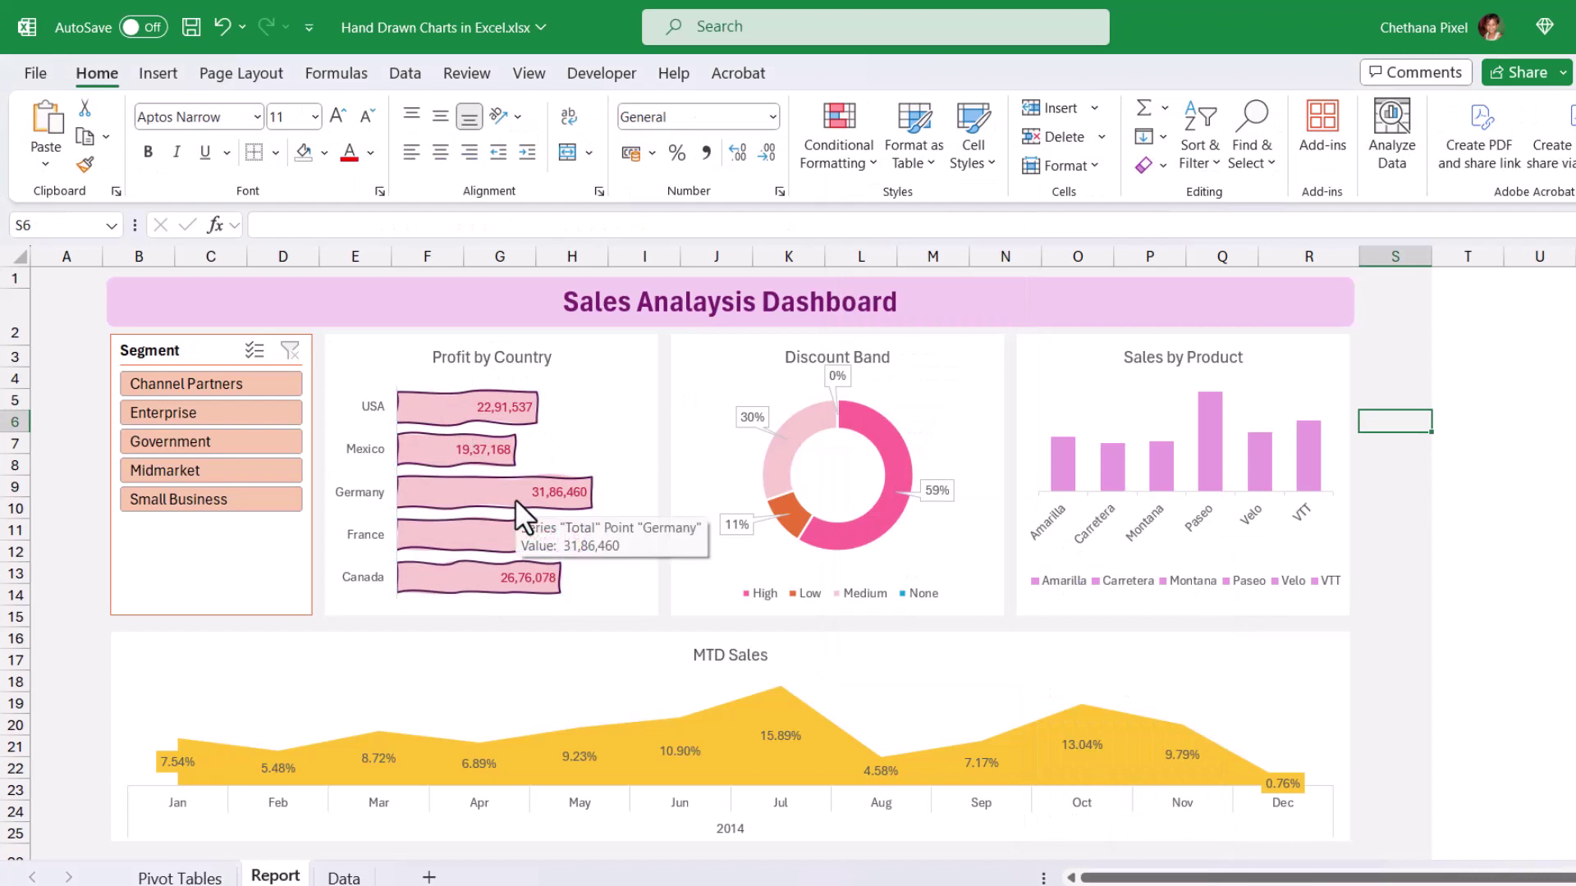
Step: Filter by Channel Partners, Government, Midmarket, then Small Business to check the sketched bars
click(187, 381)
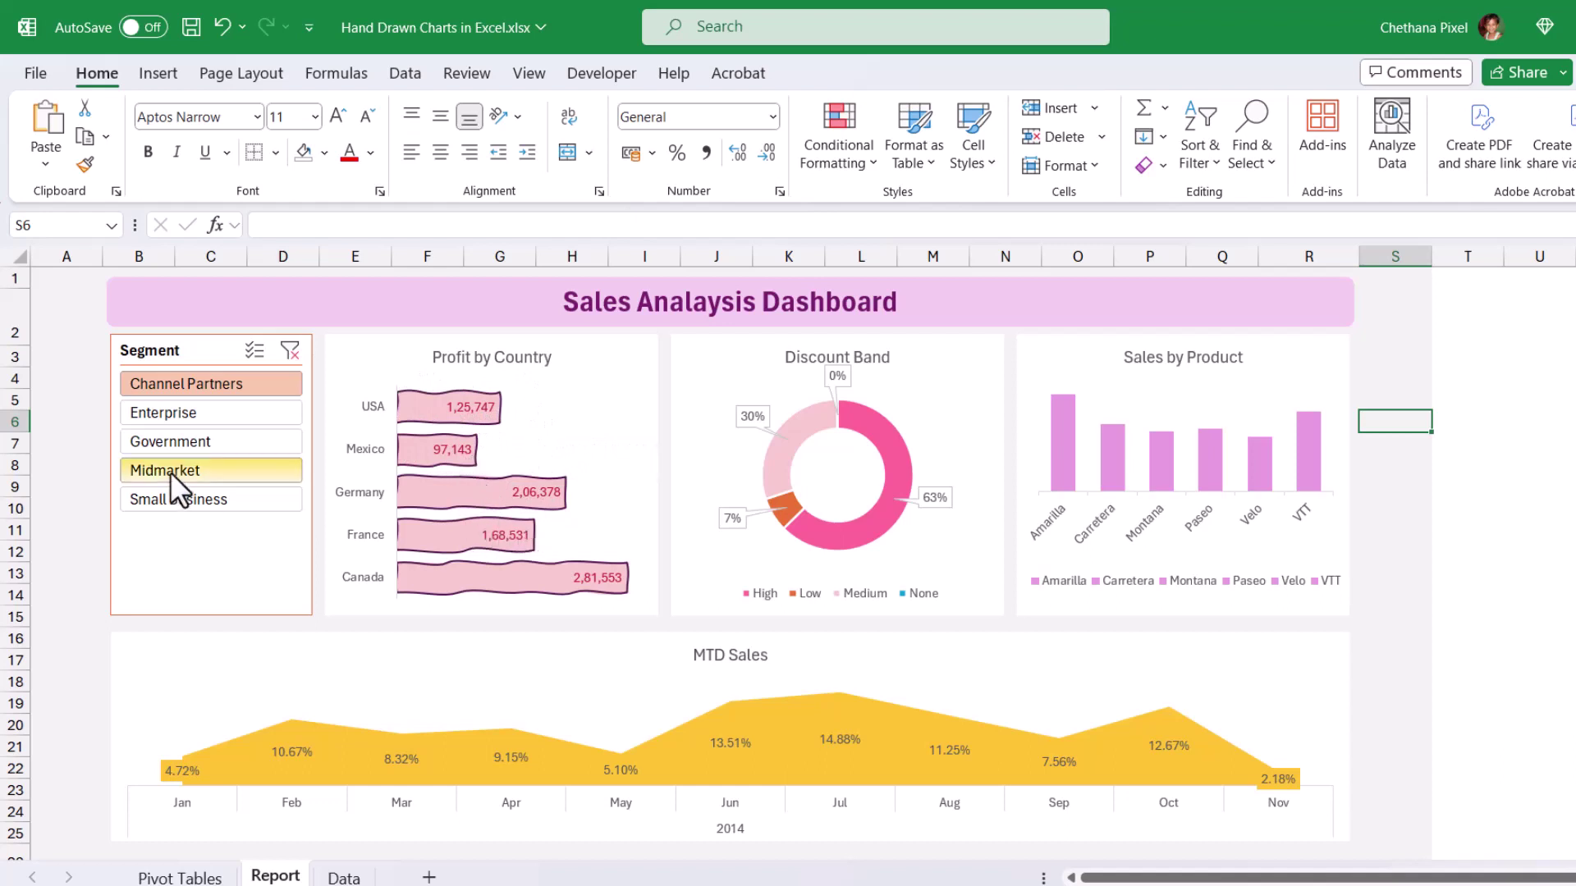
click(203, 439)
click(199, 473)
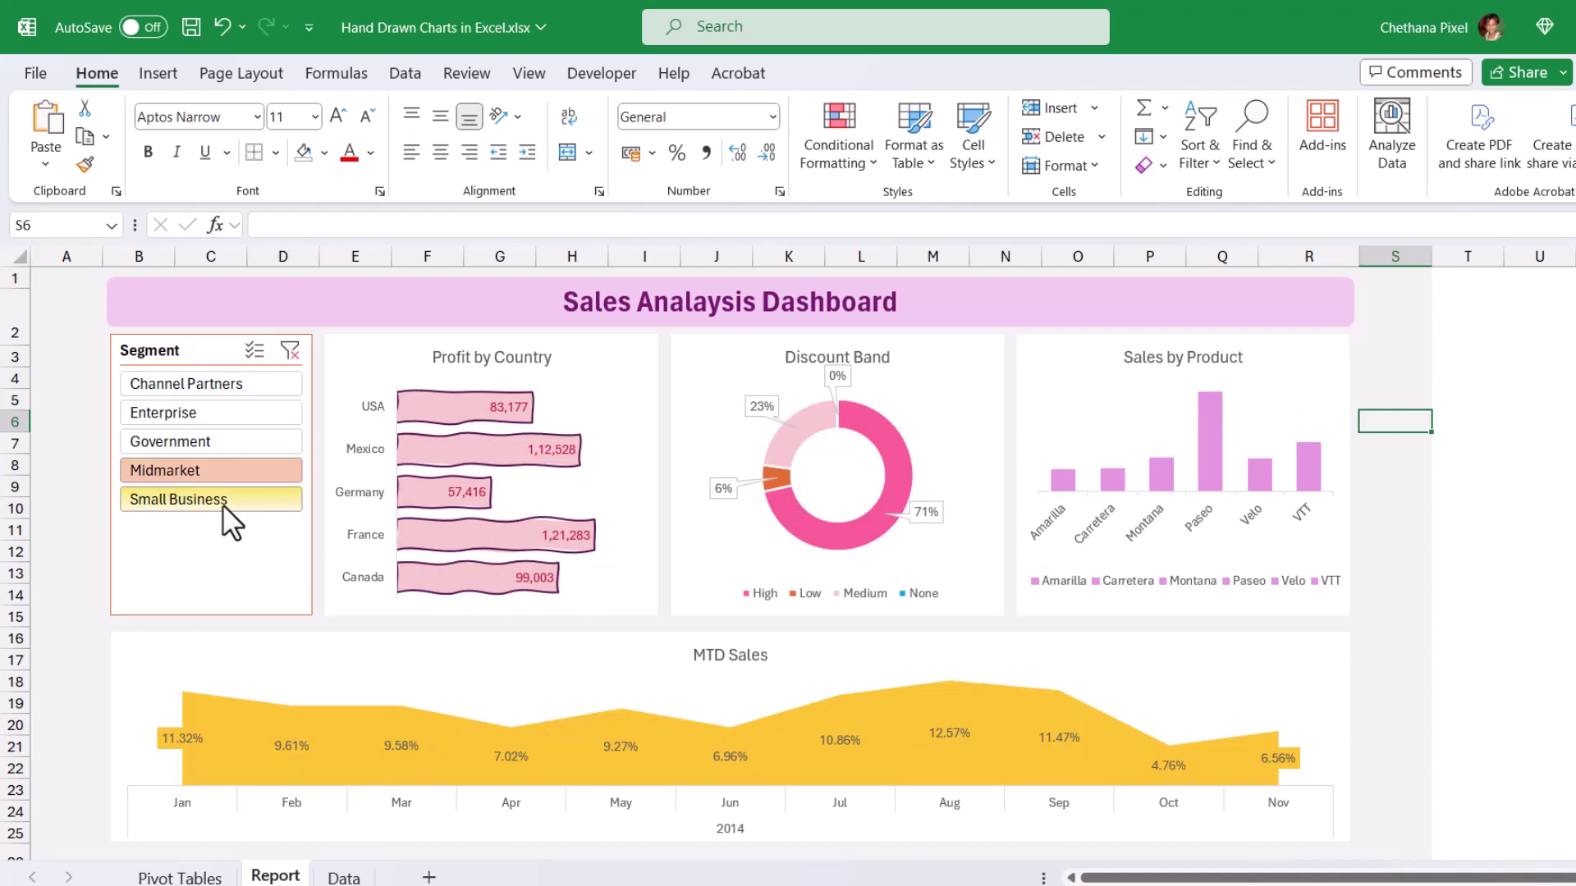
click(224, 504)
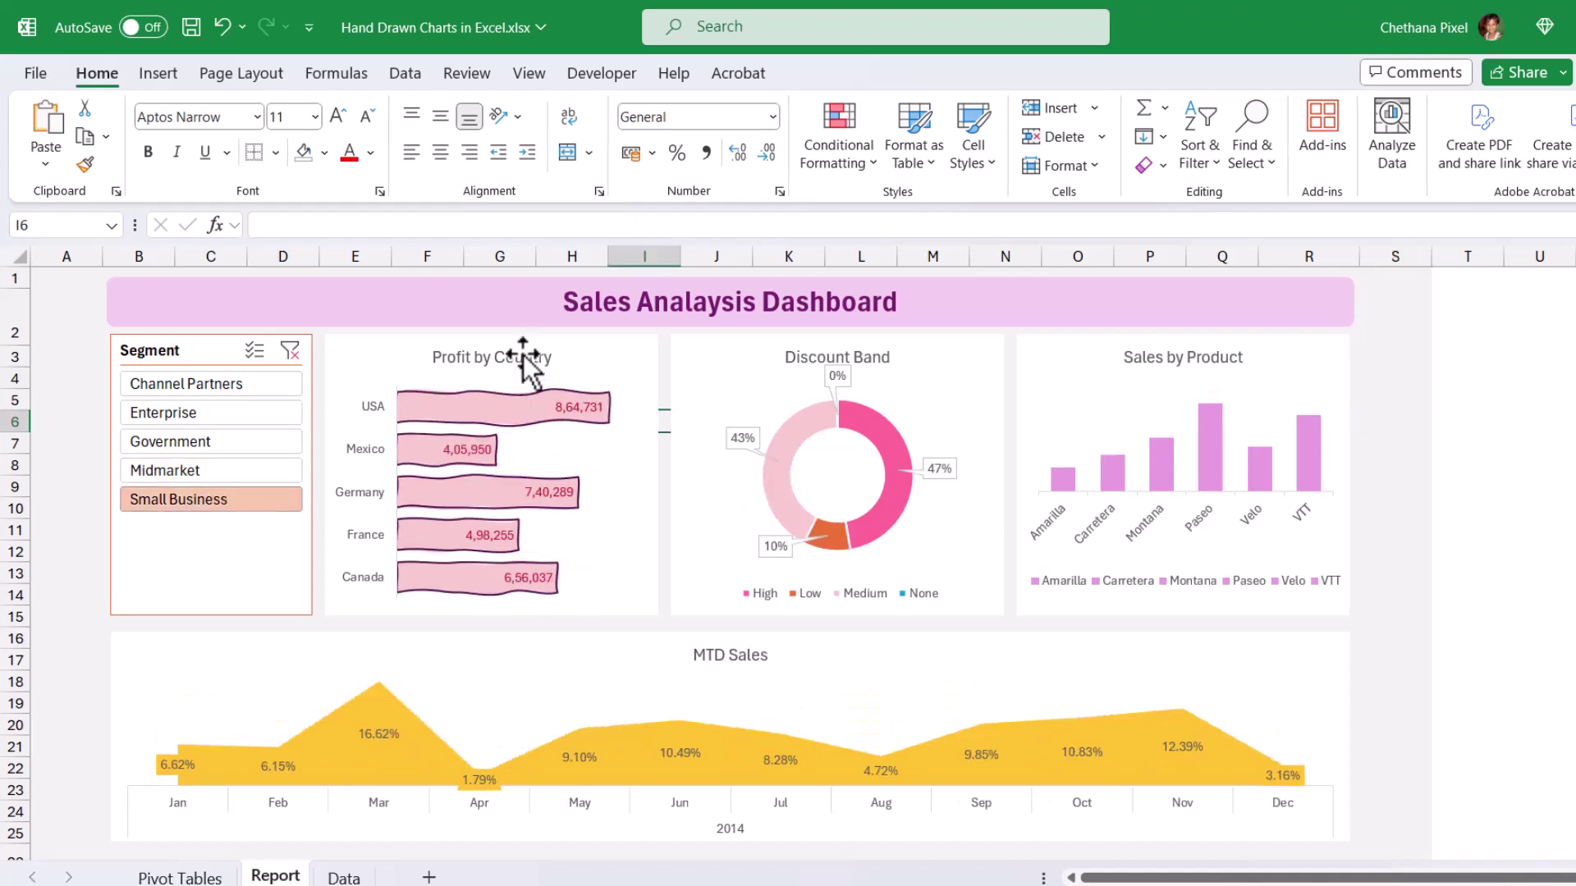
Step: Give the Profit by Country chart border a freehand sketched outline at 1 pt
click(589, 348)
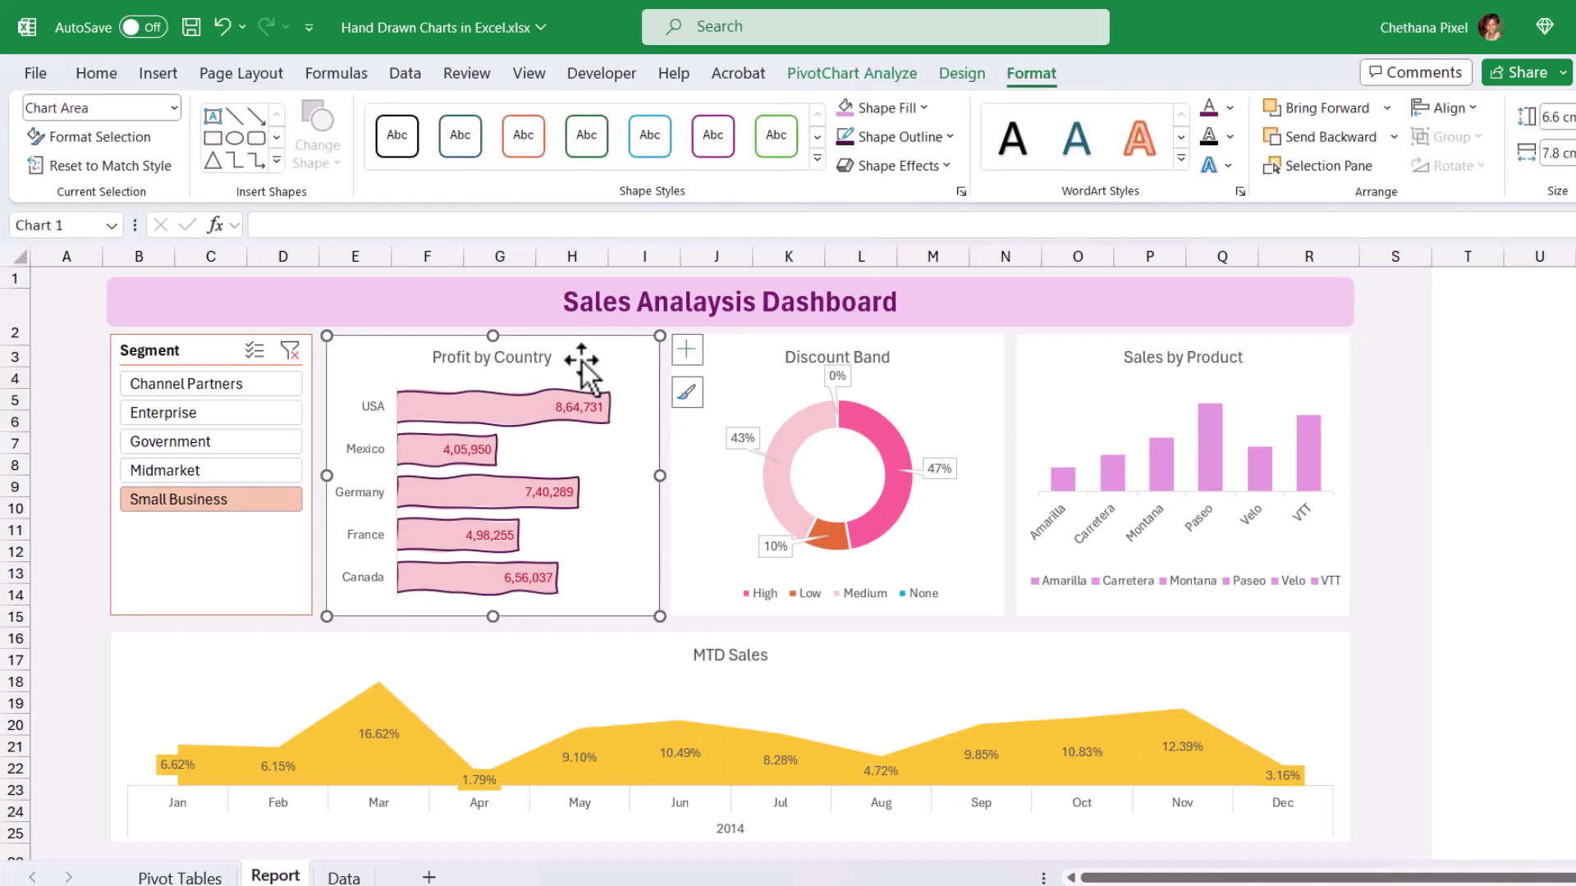
click(950, 137)
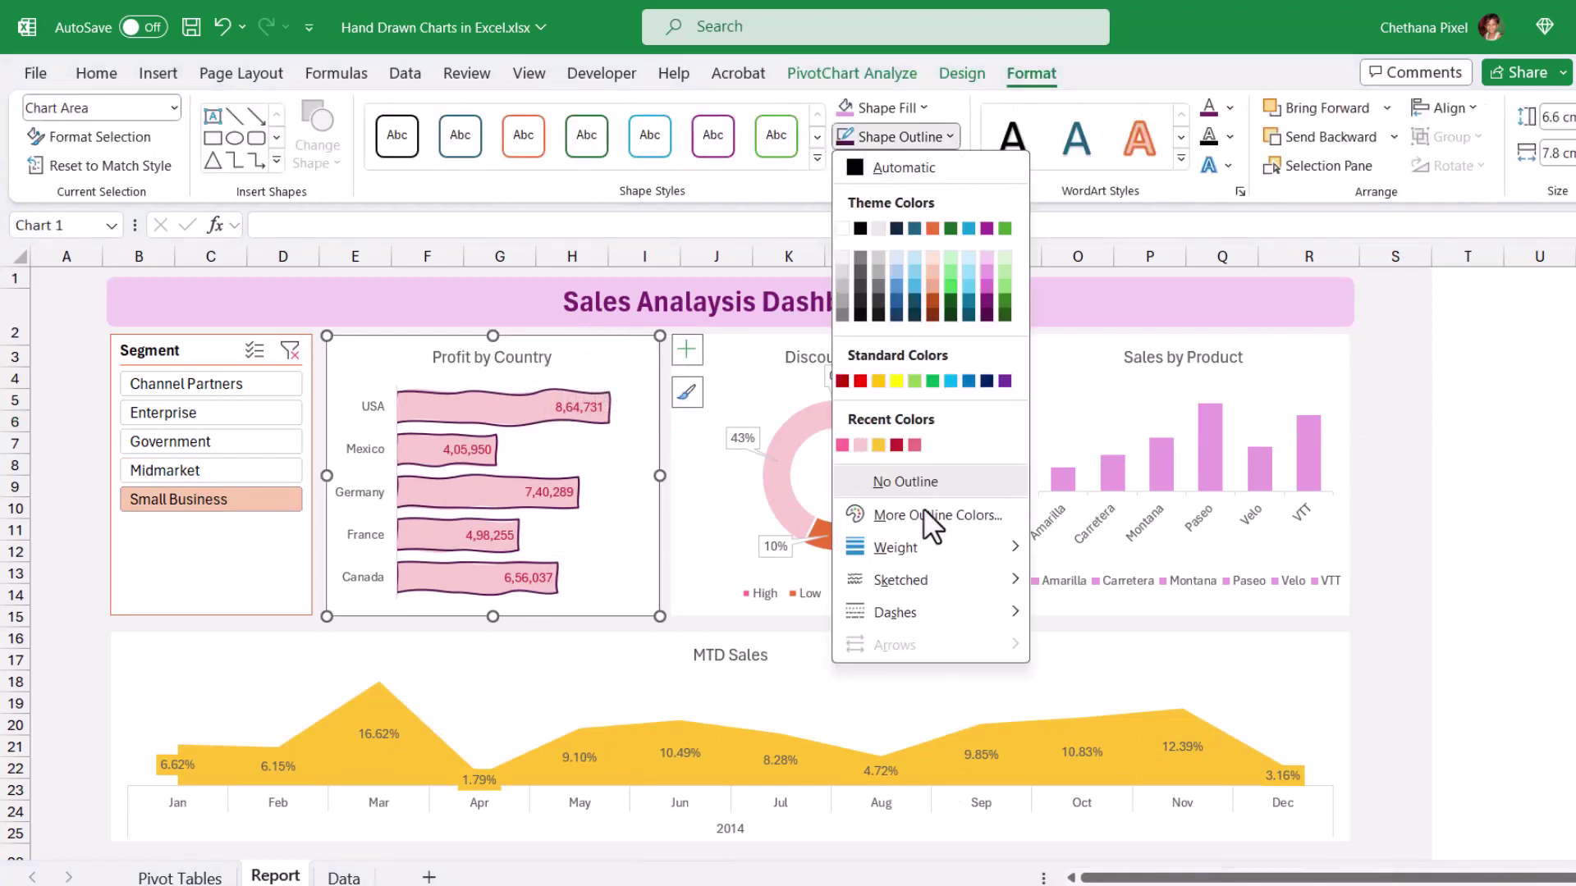
mouse_move(914, 577)
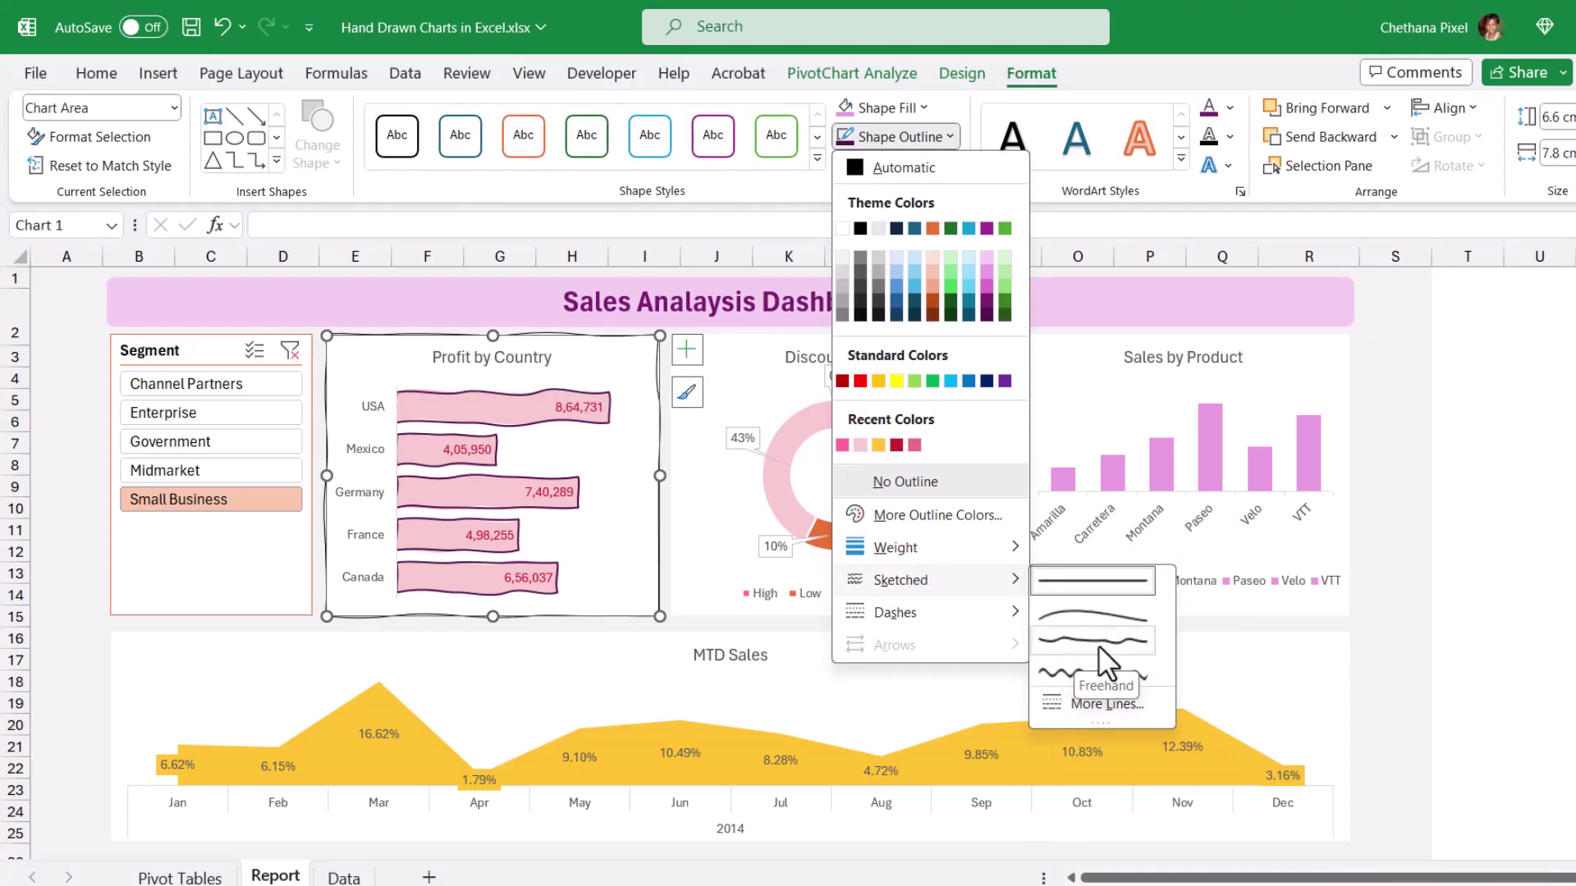
click(1092, 642)
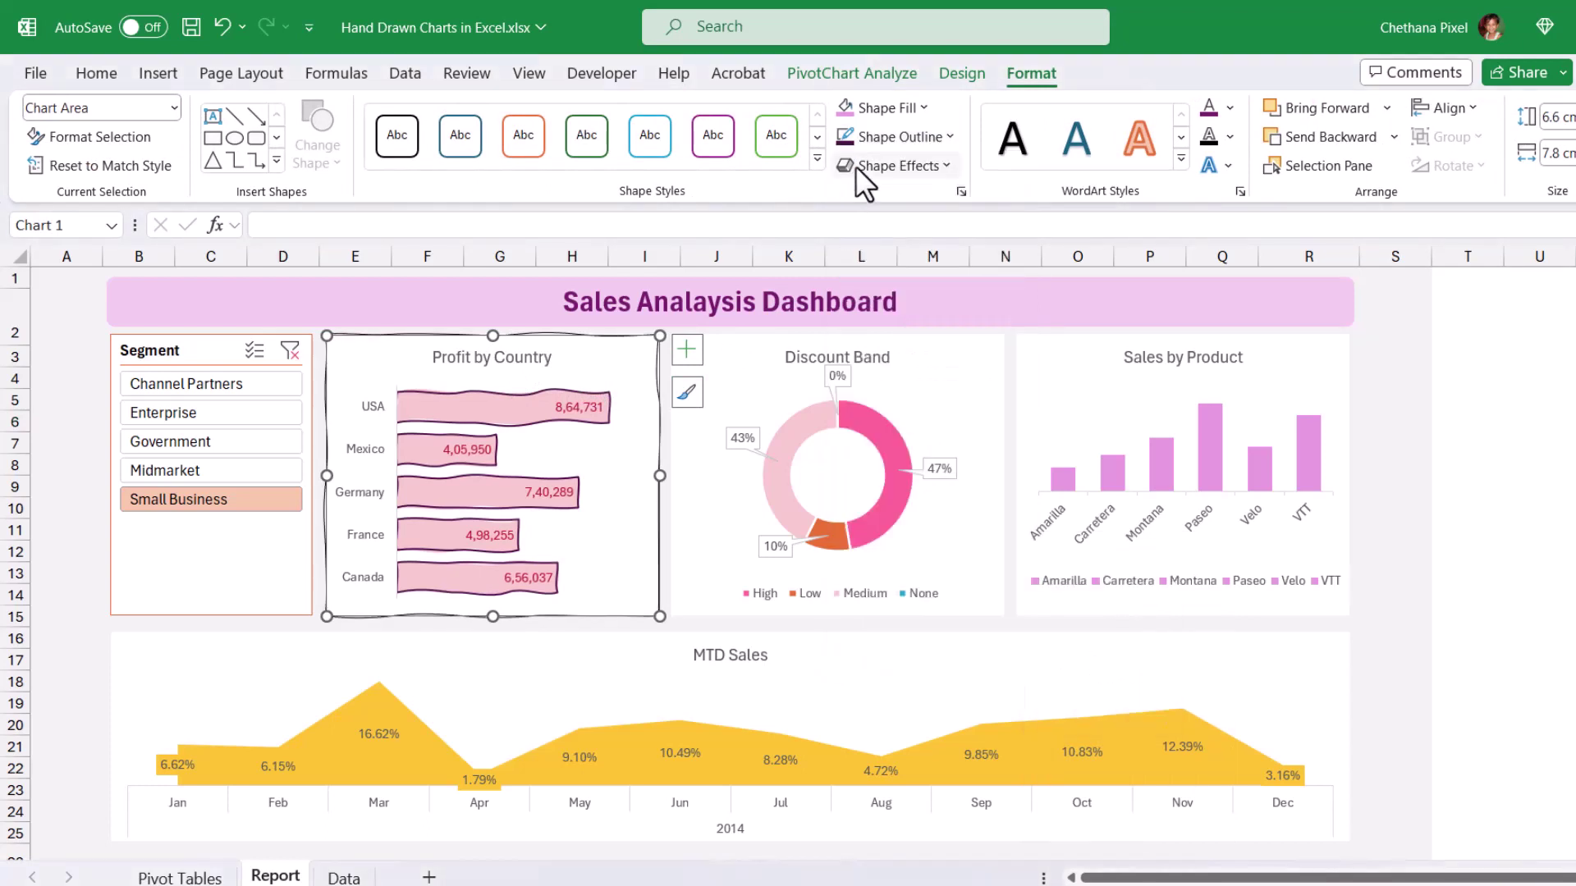
click(948, 136)
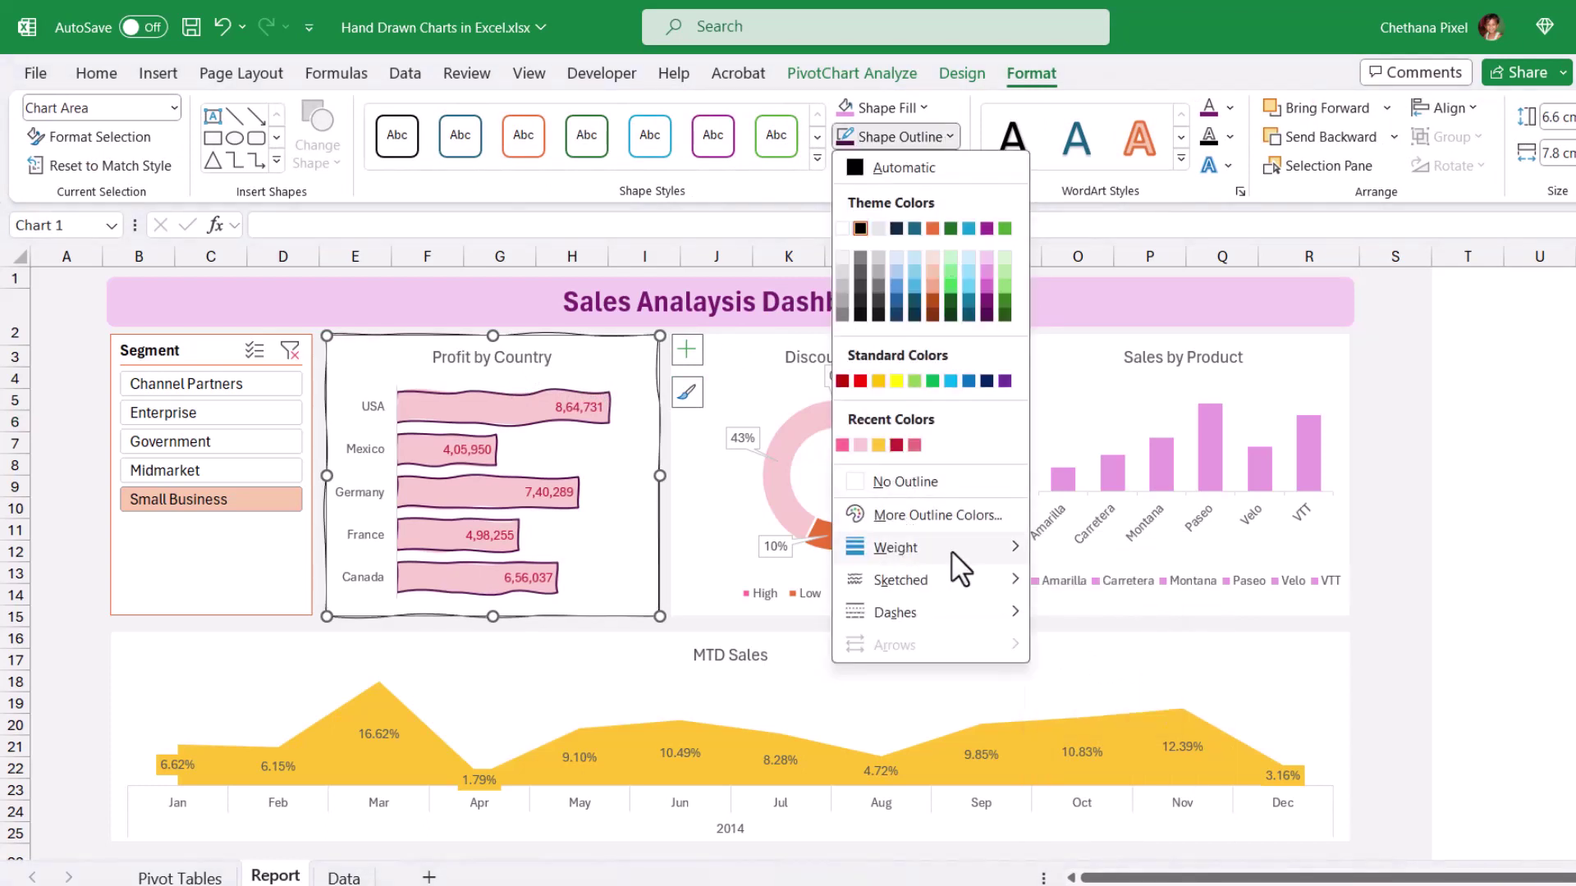
mouse_move(952, 549)
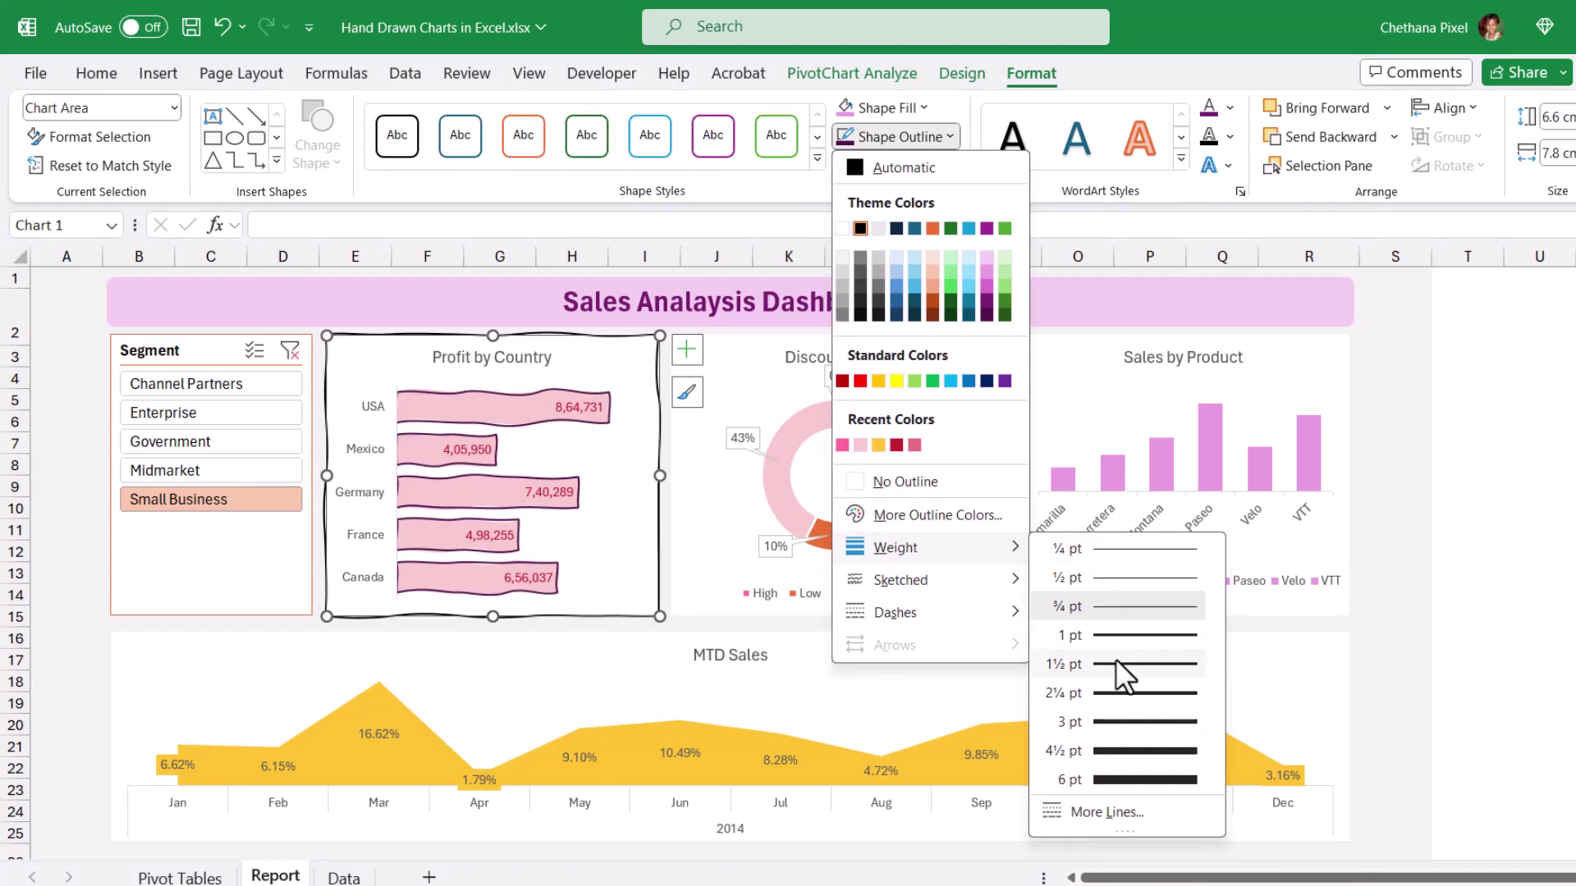
click(1117, 637)
click(1395, 443)
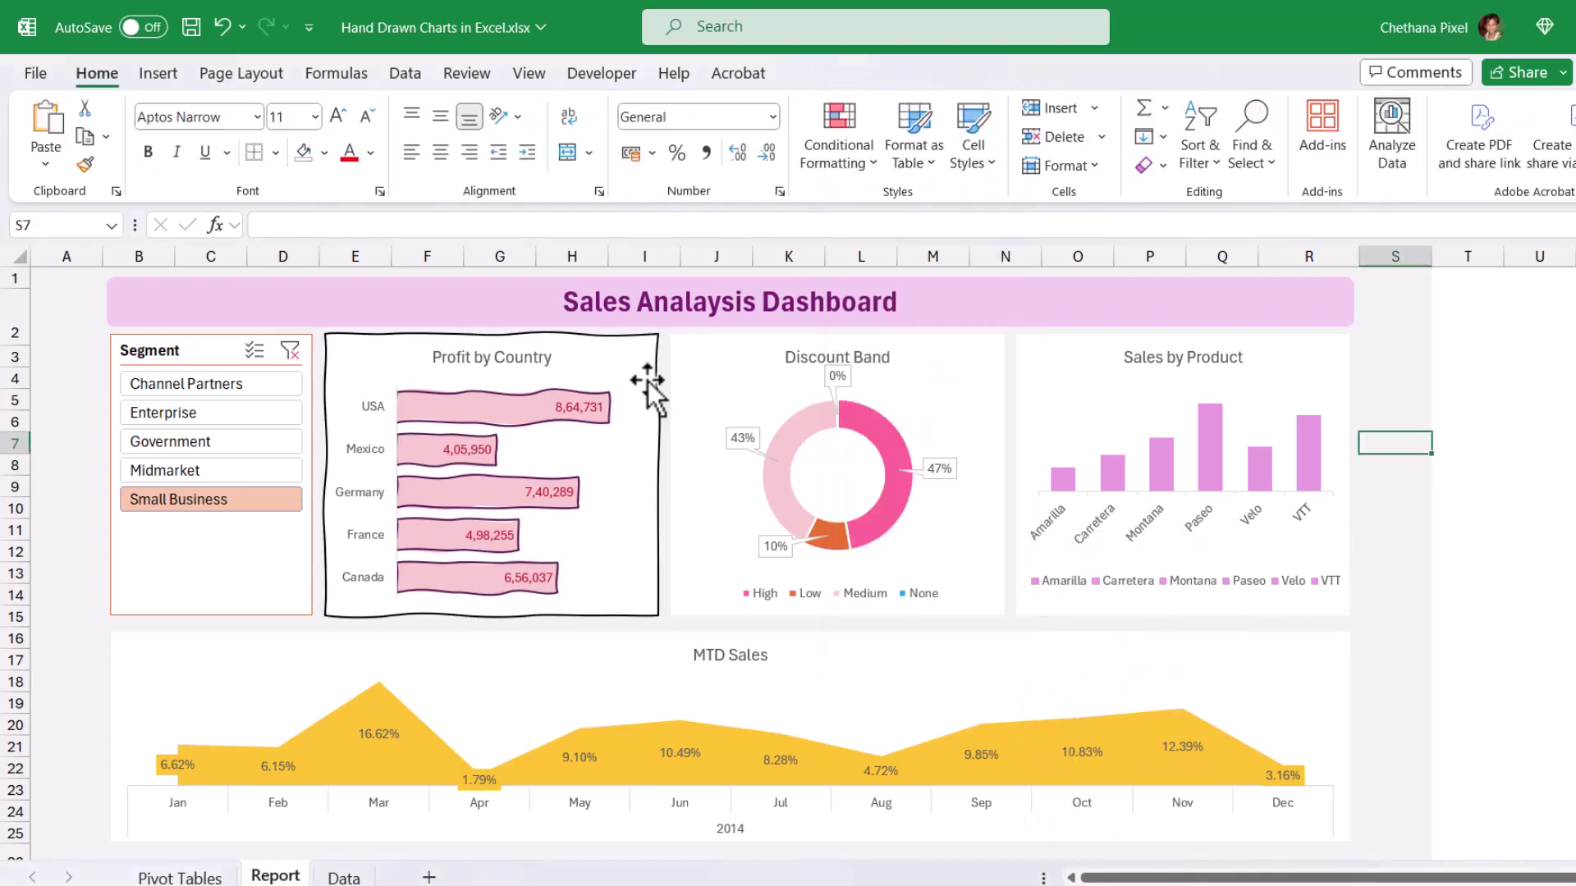
Step: Colour the Profit by Country chart border dark plum
click(623, 348)
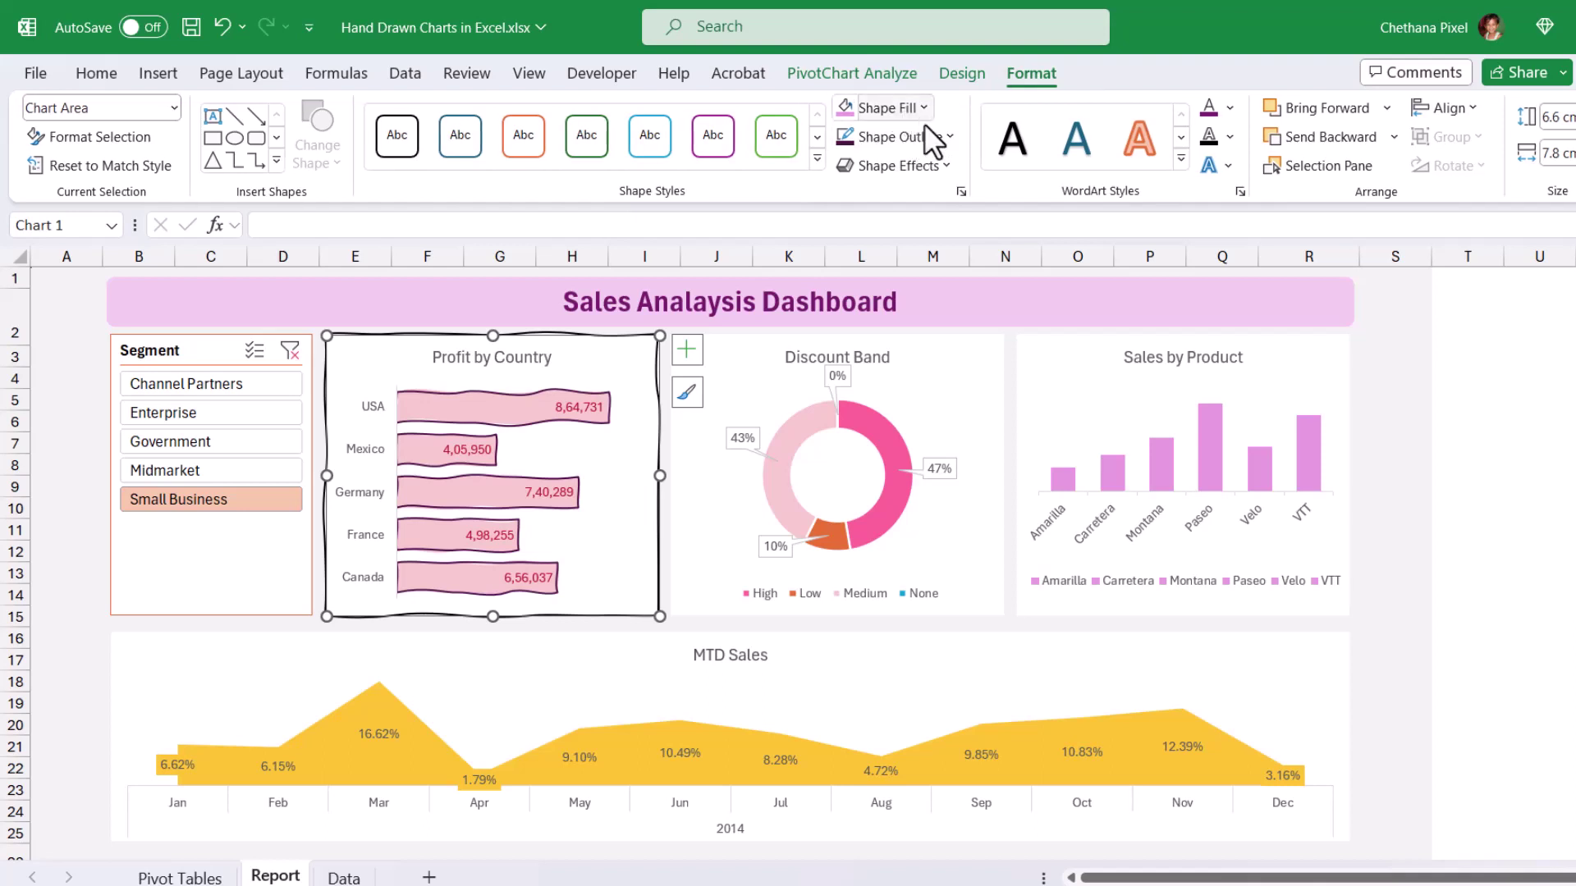
click(947, 137)
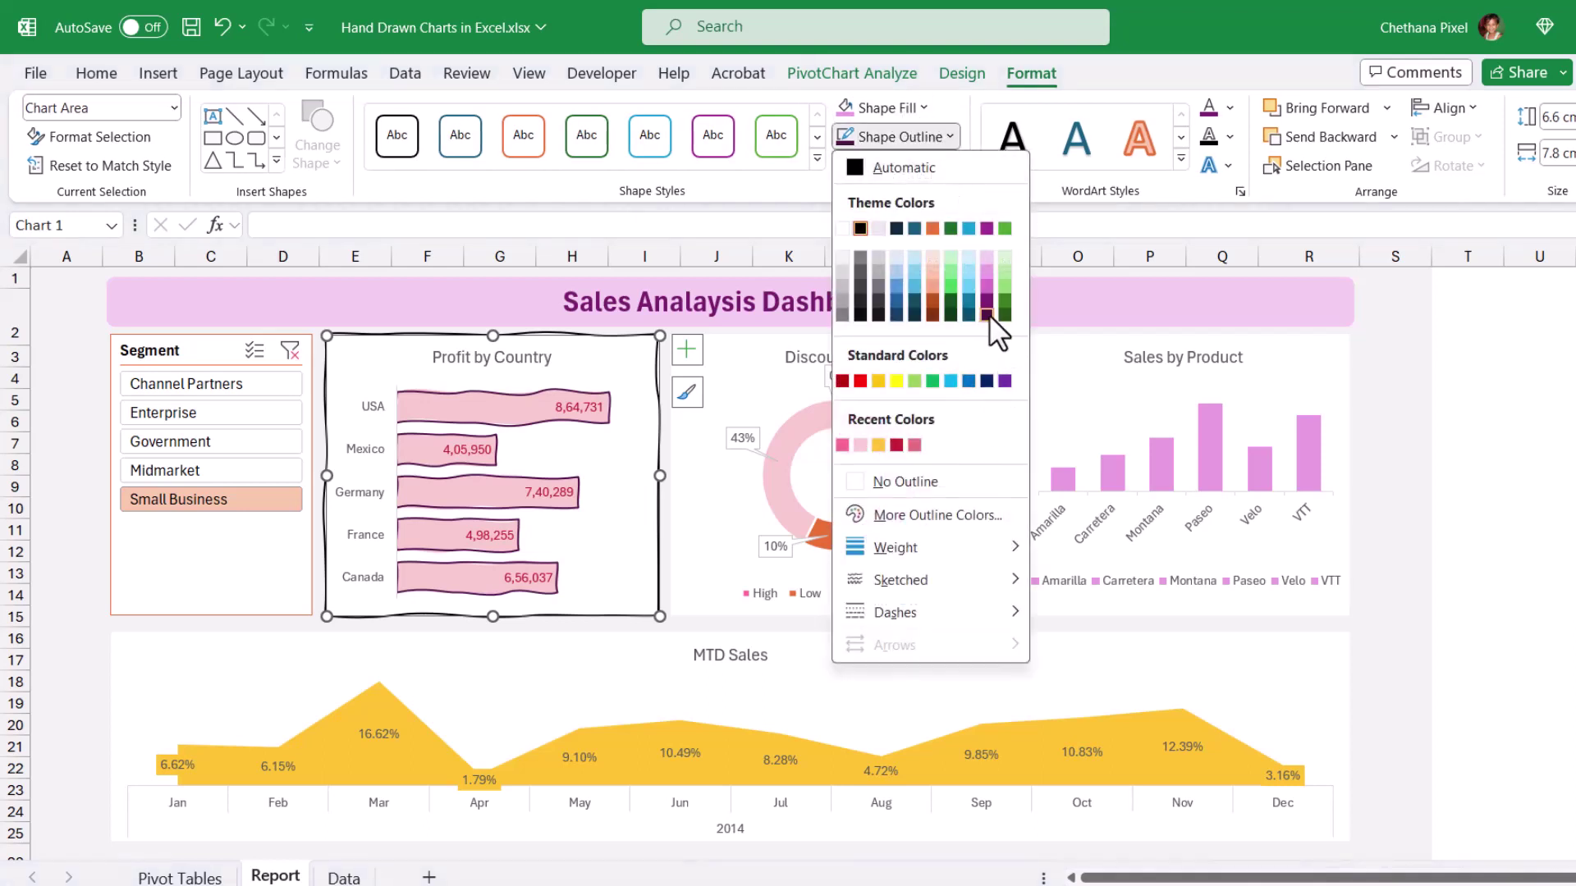
click(987, 312)
click(1395, 400)
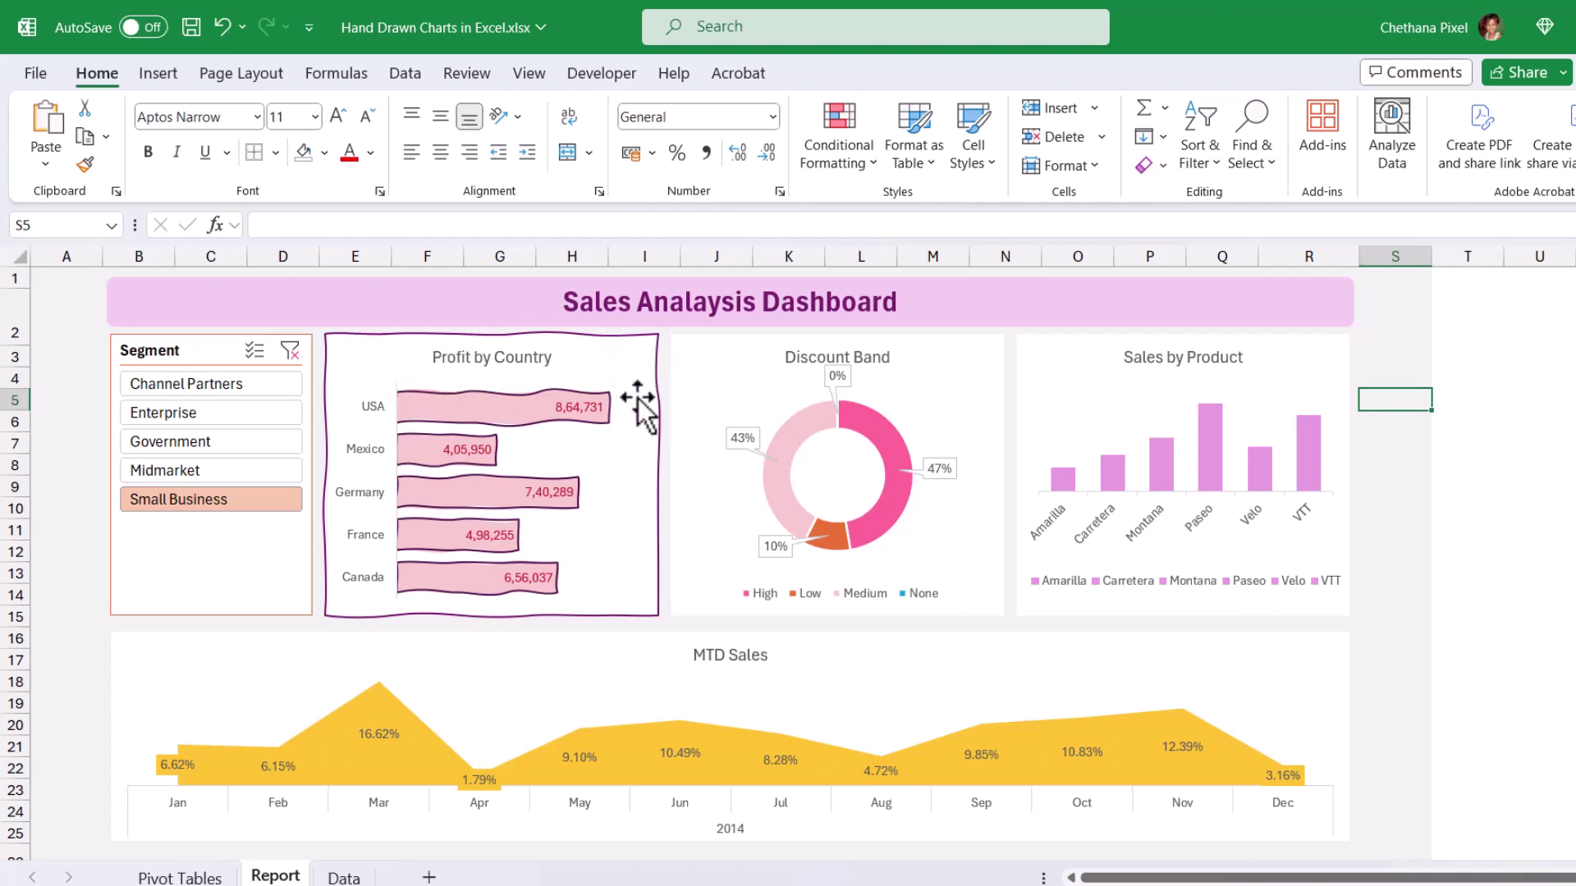
click(645, 552)
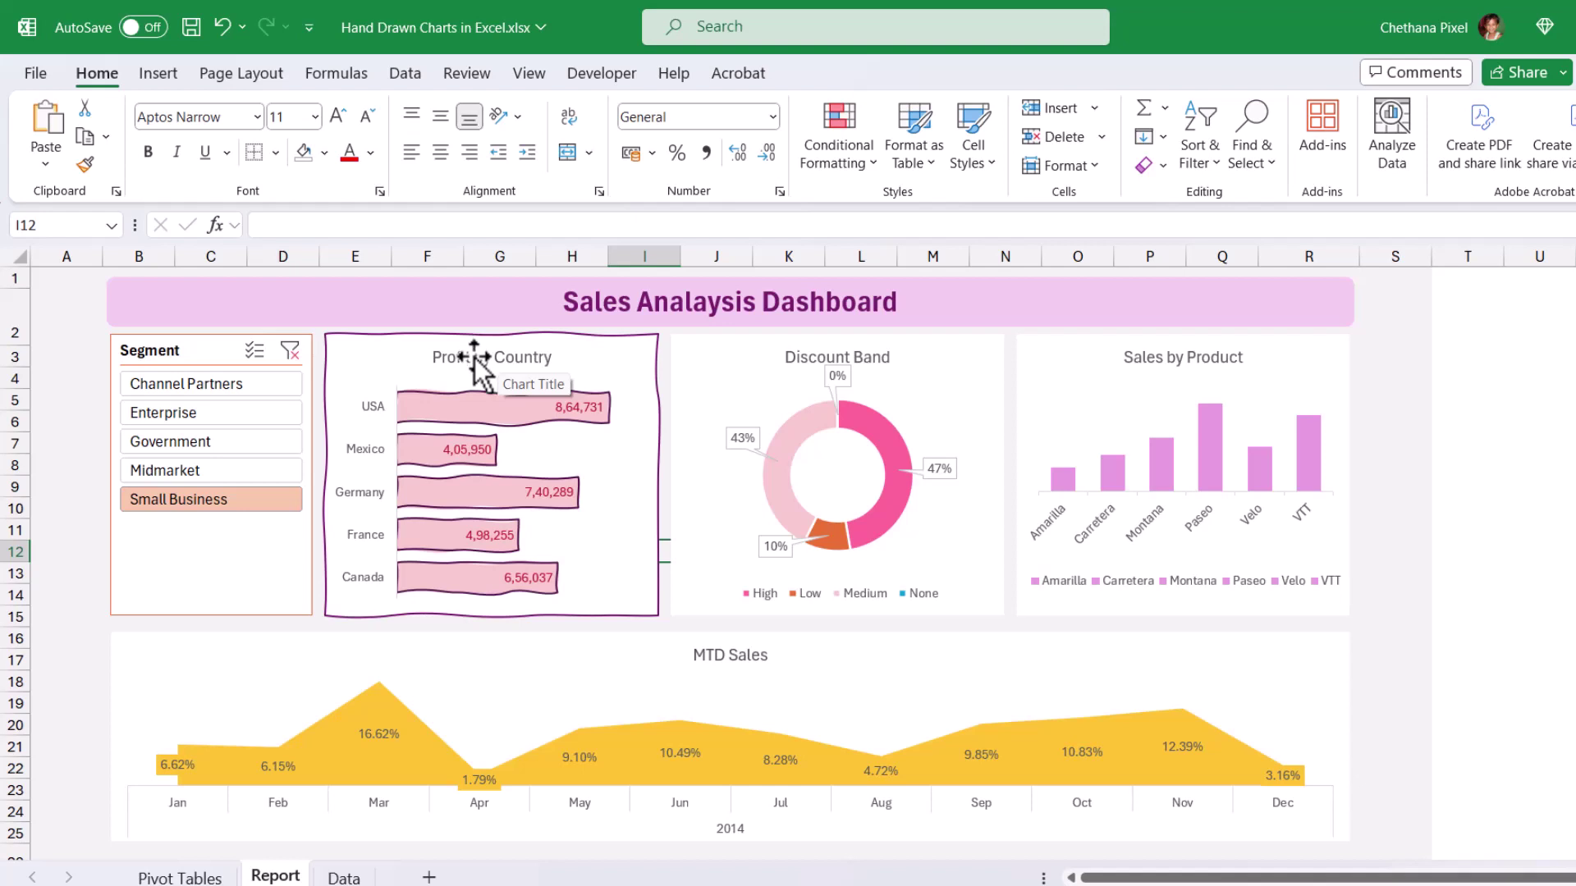
Step: Set the Profit by Country title and country axis labels to Ink Free
click(476, 363)
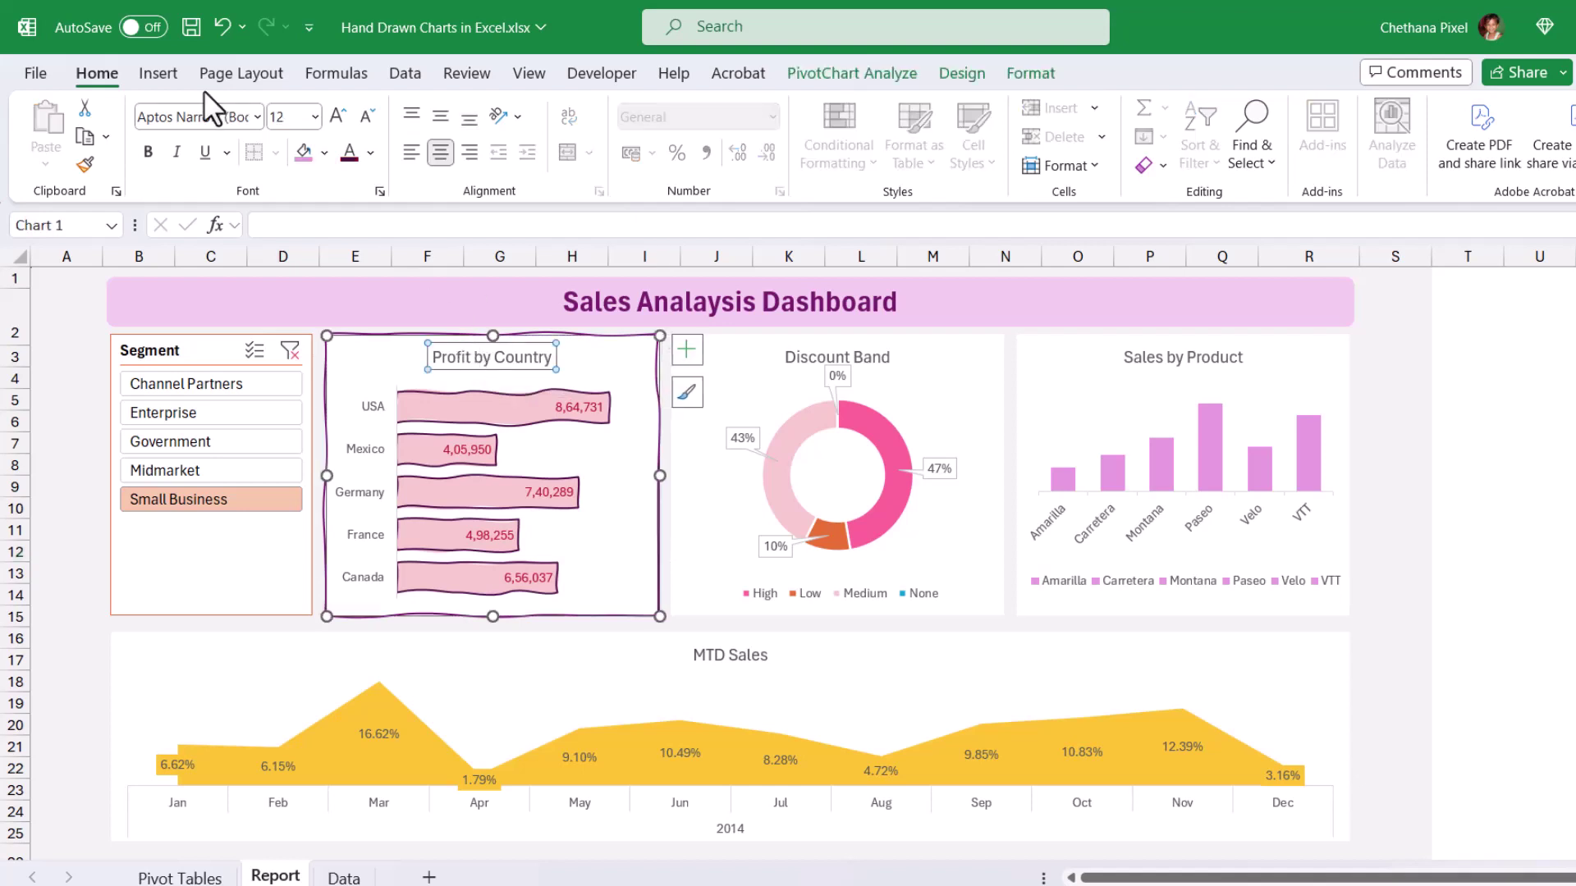
click(190, 115)
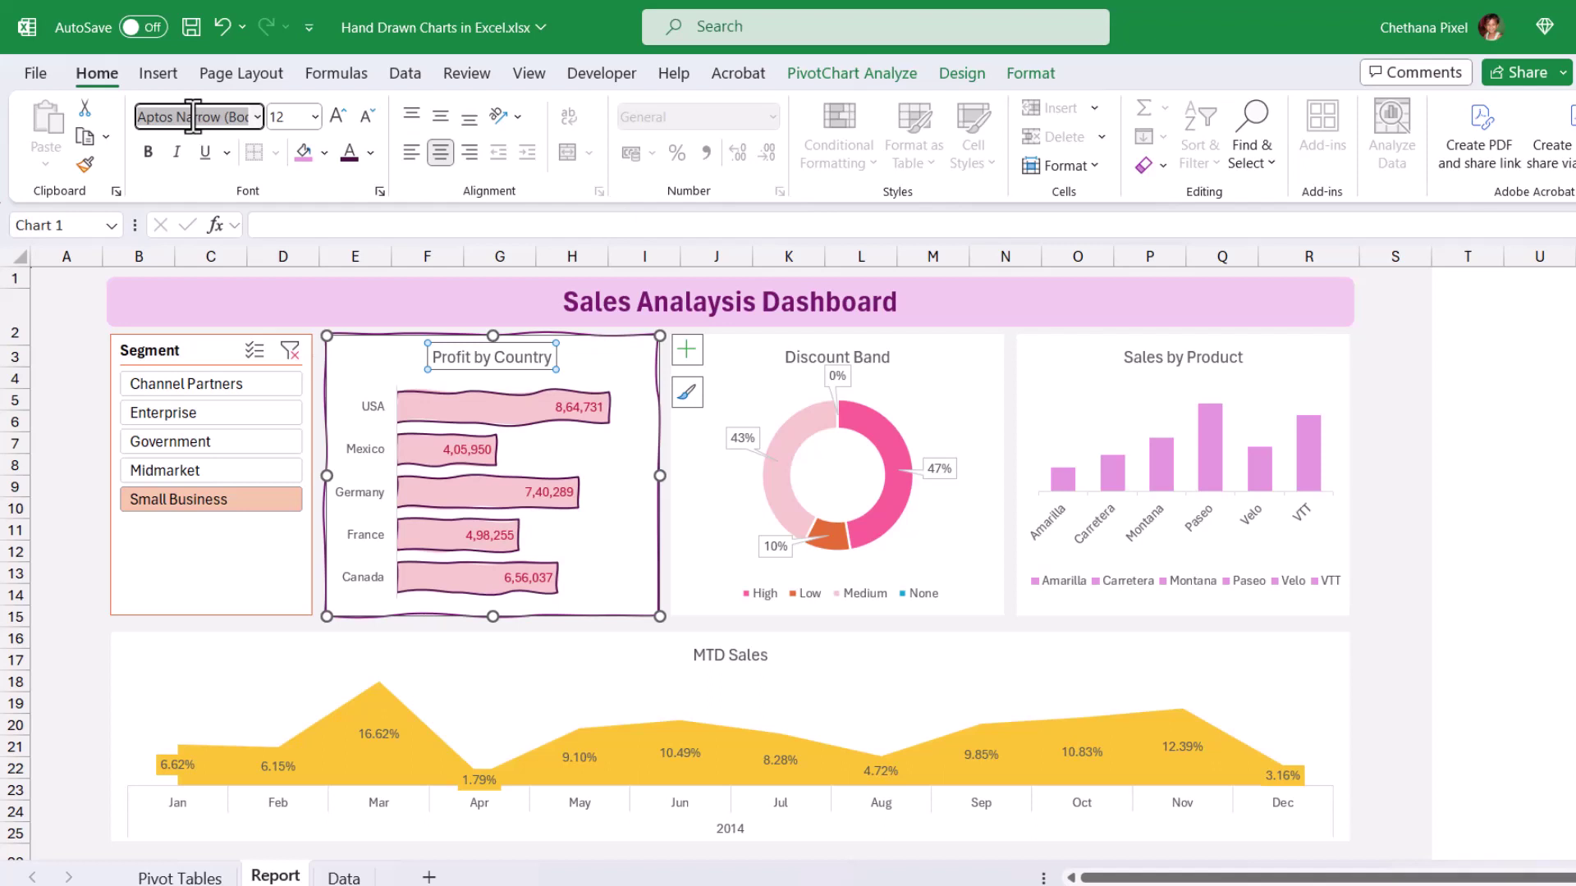
text(Ink Free)
key(Return)
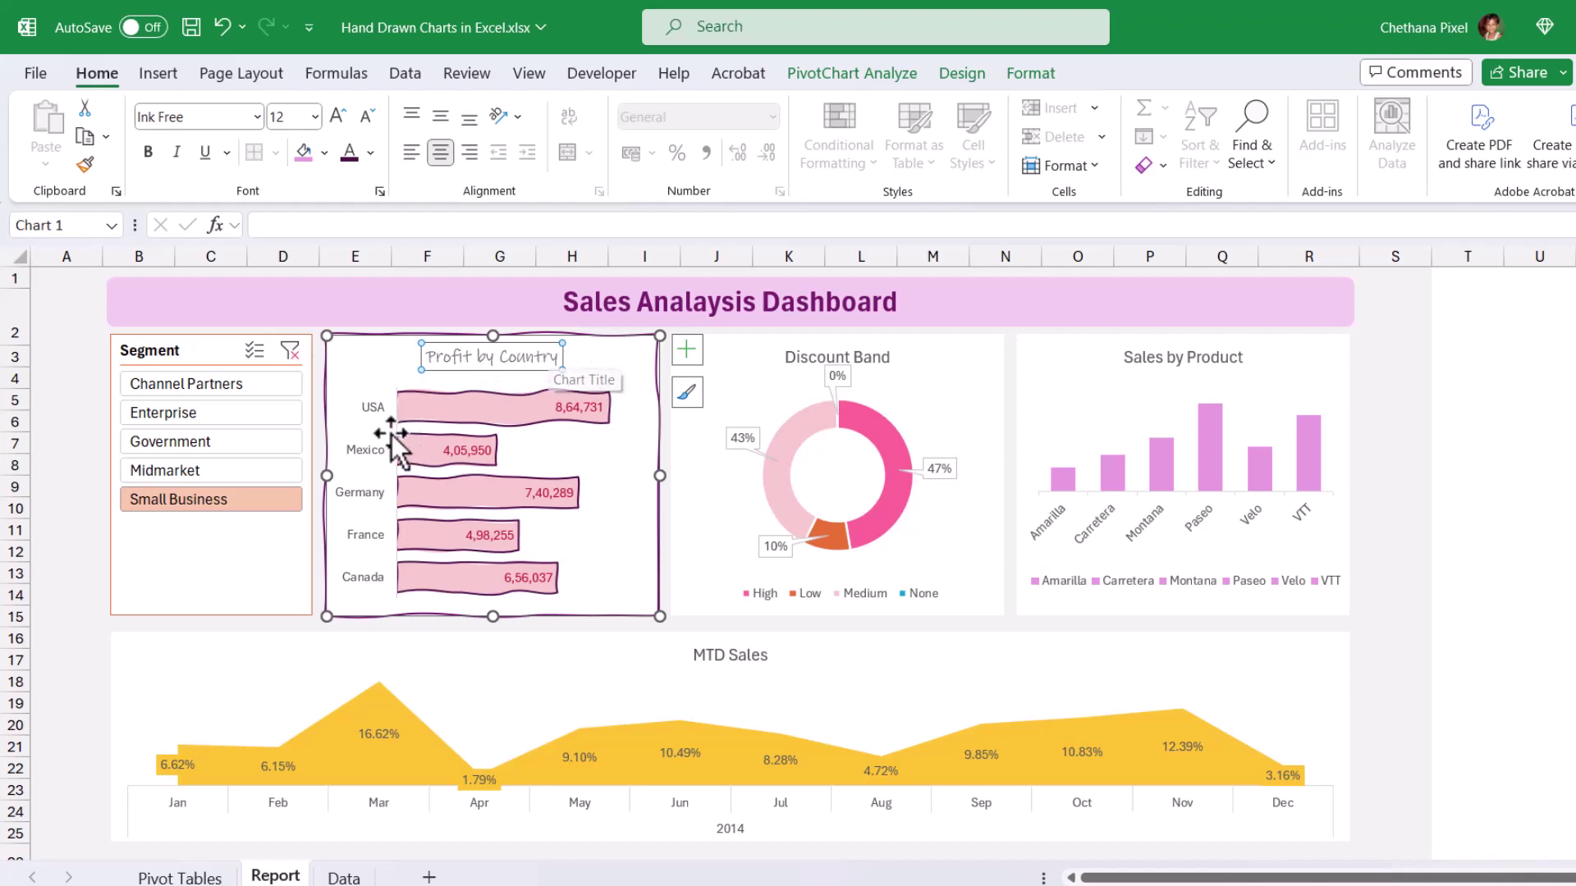
click(366, 407)
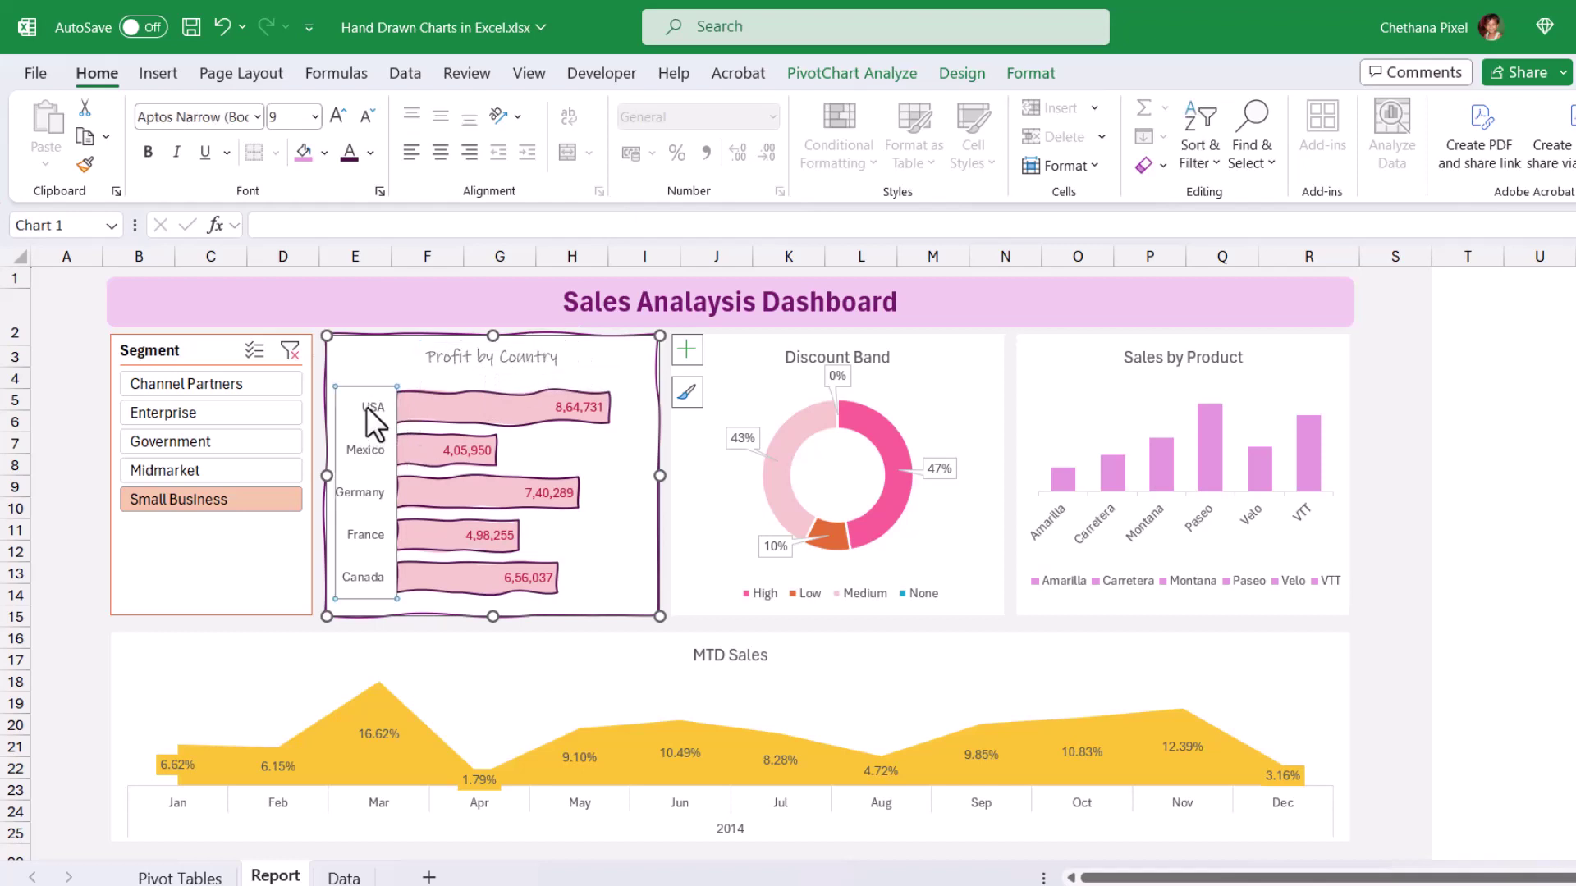
click(254, 118)
text(Ink Free)
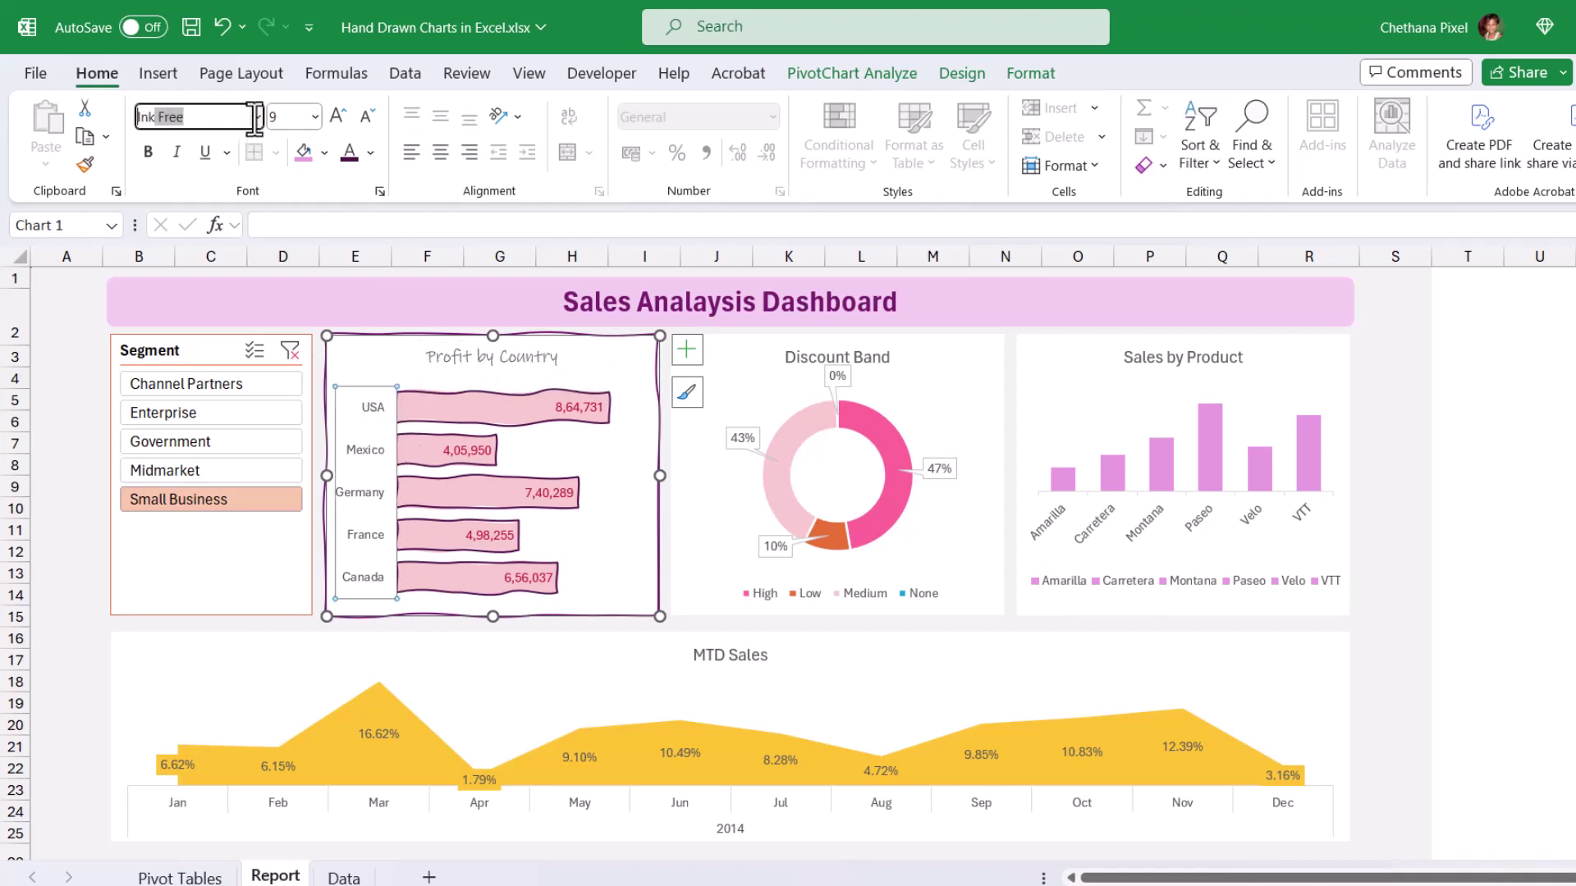
key(Return)
Step: Change the bar value labels' font to Ink Free
click(589, 415)
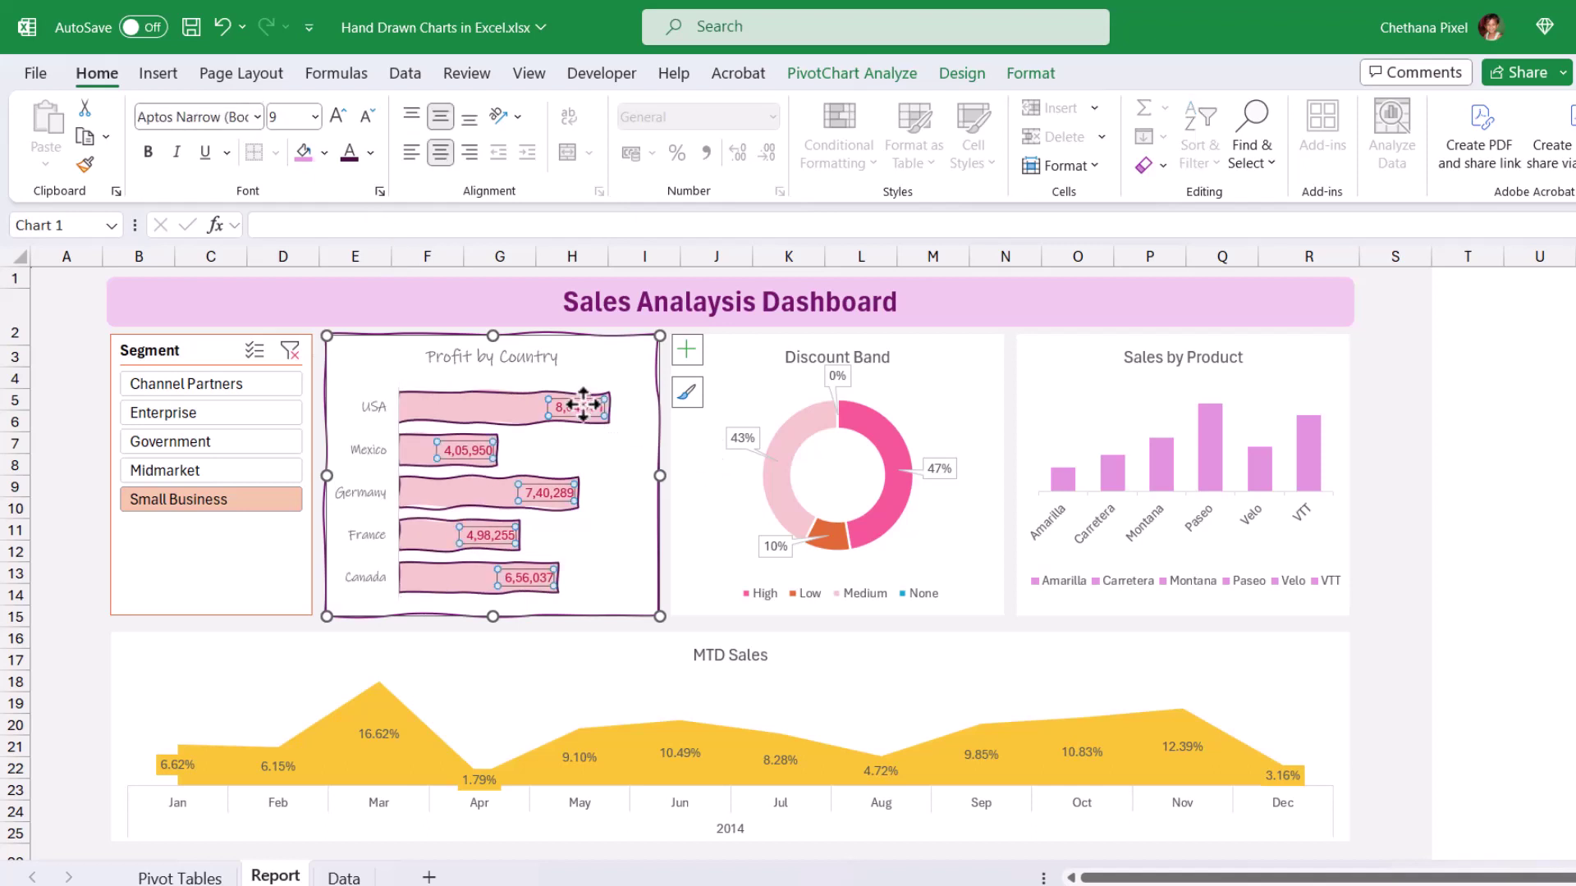
click(194, 115)
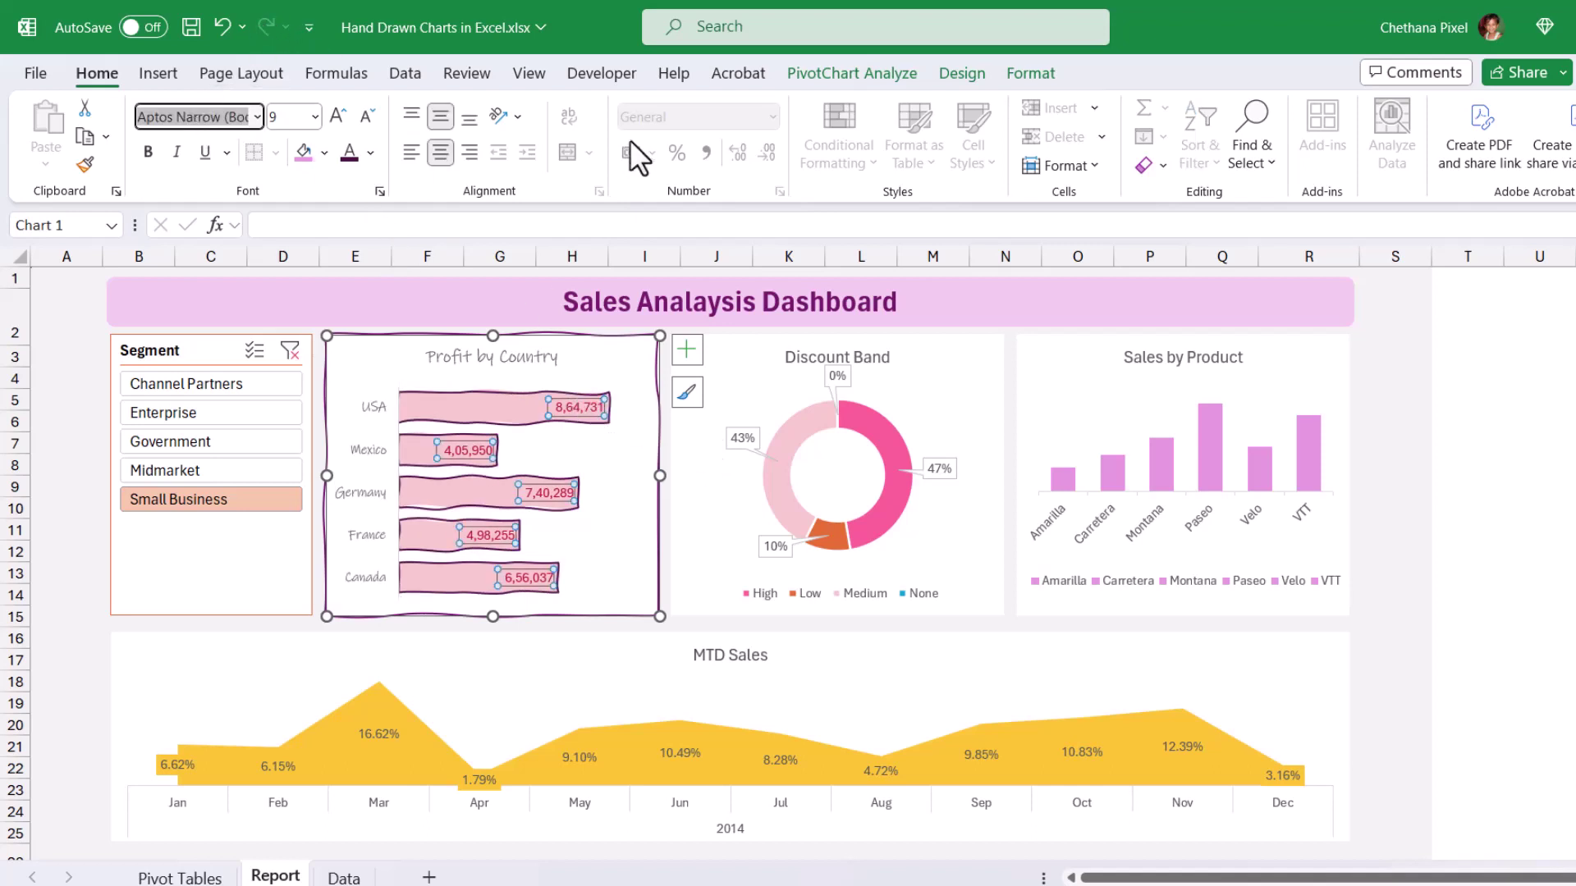
text(Ink Free)
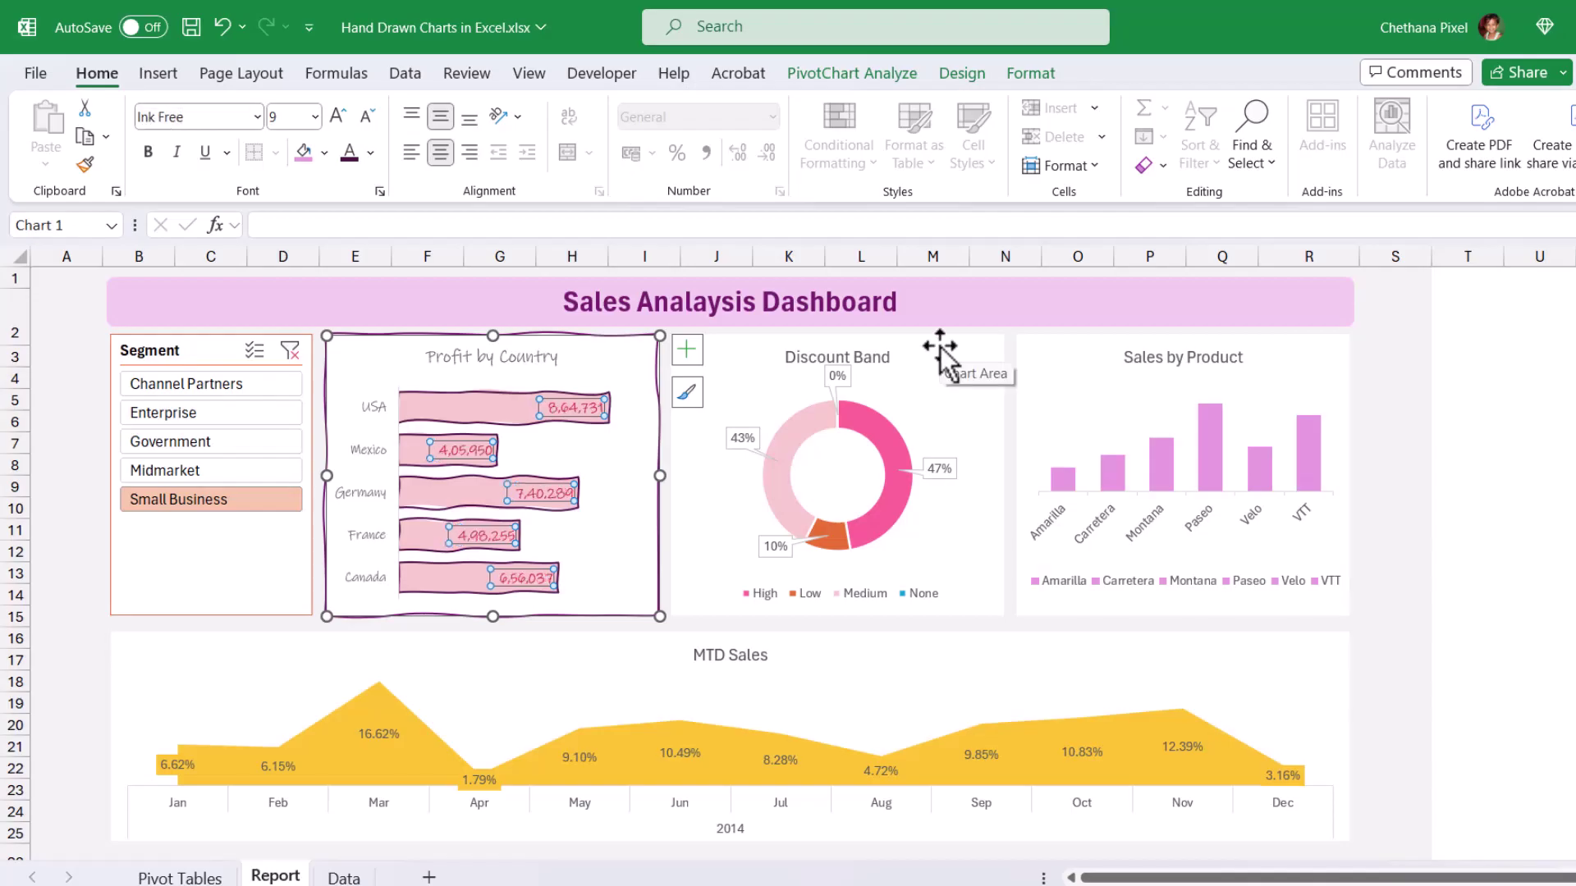
click(936, 341)
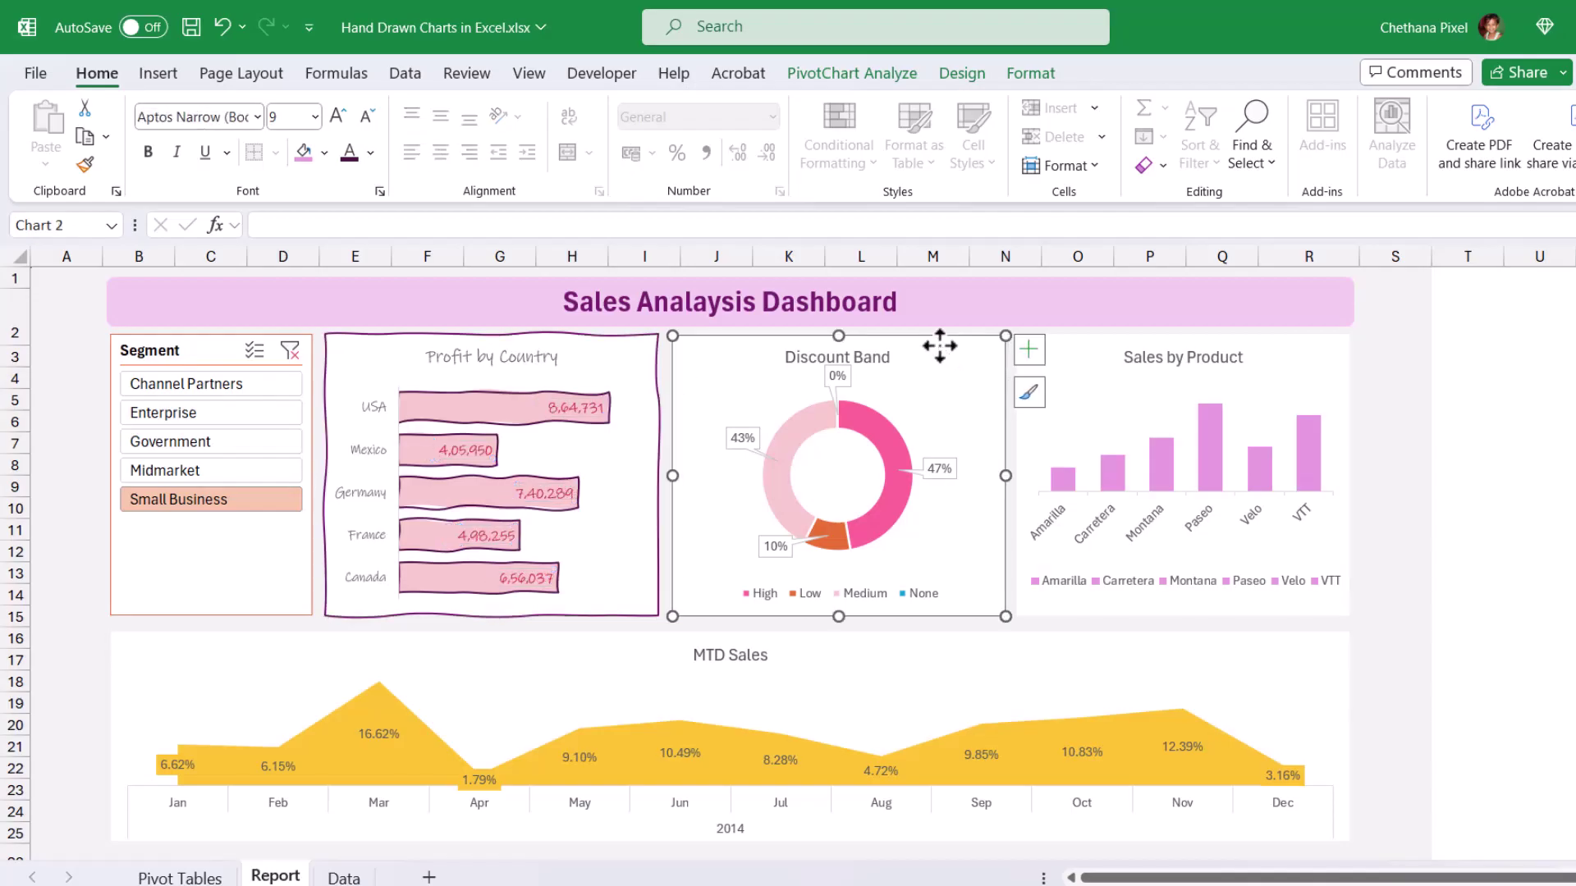
Step: Give the Discount Band donut series and chart border a wavy sketched outline
click(876, 447)
click(1018, 71)
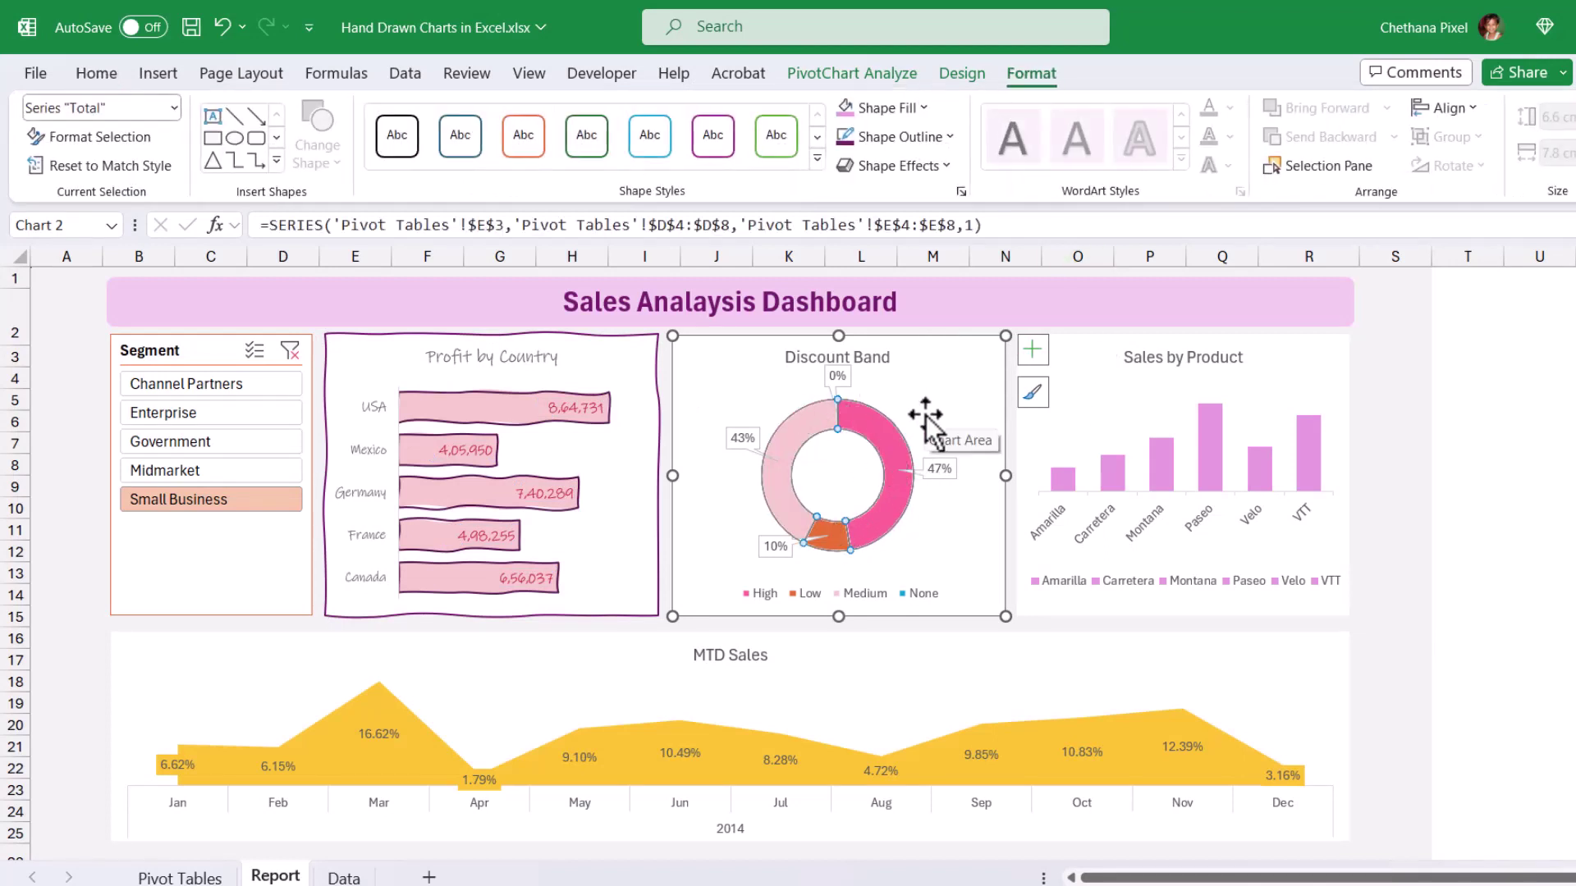
click(950, 136)
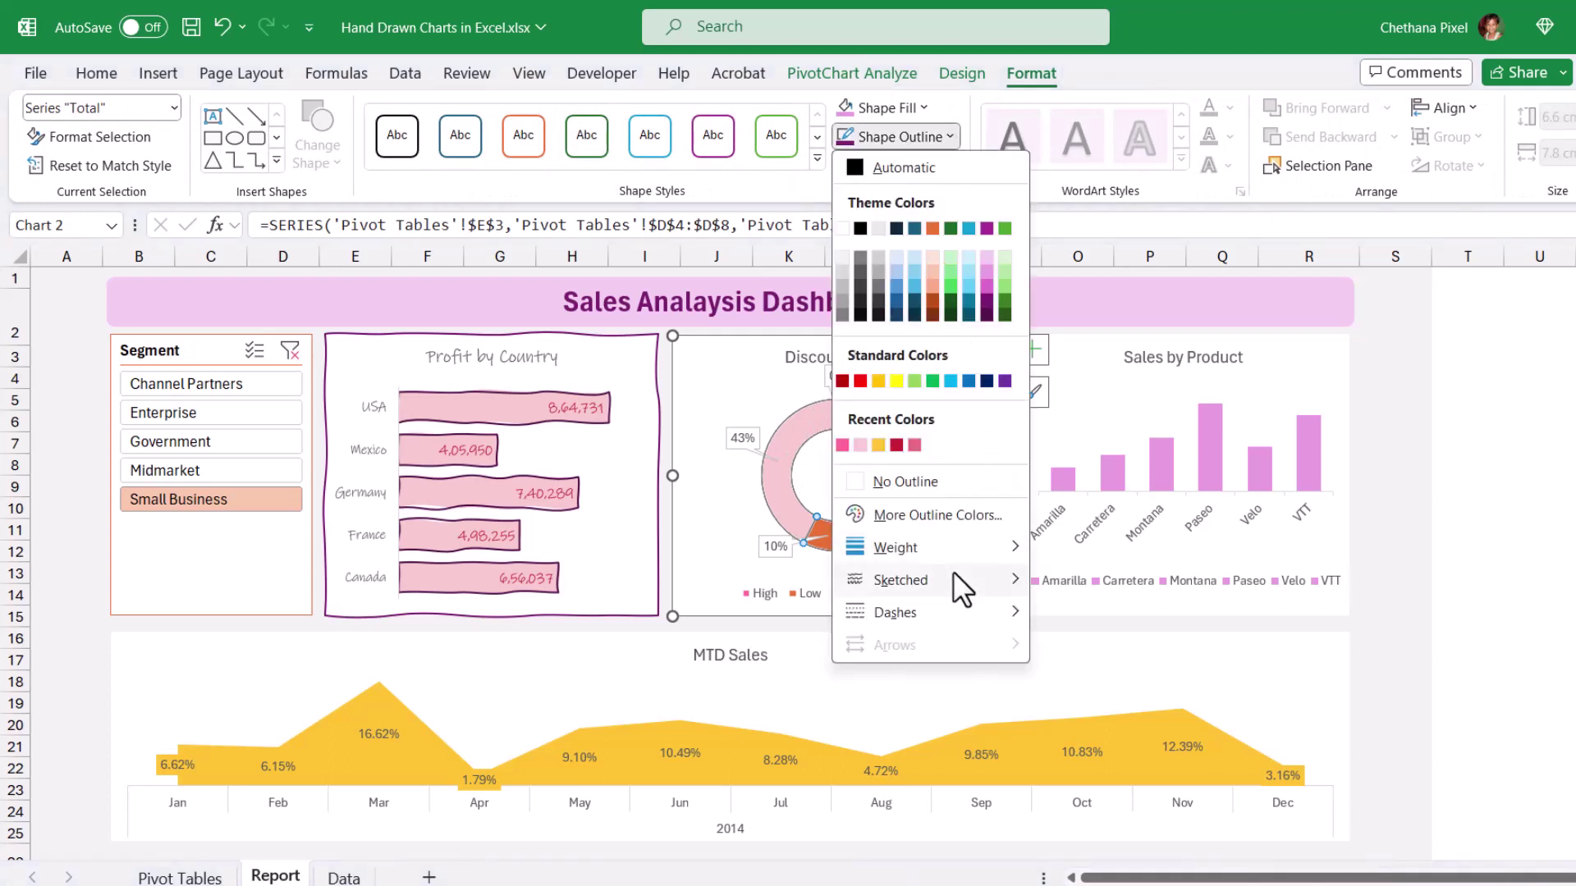
mouse_move(933, 582)
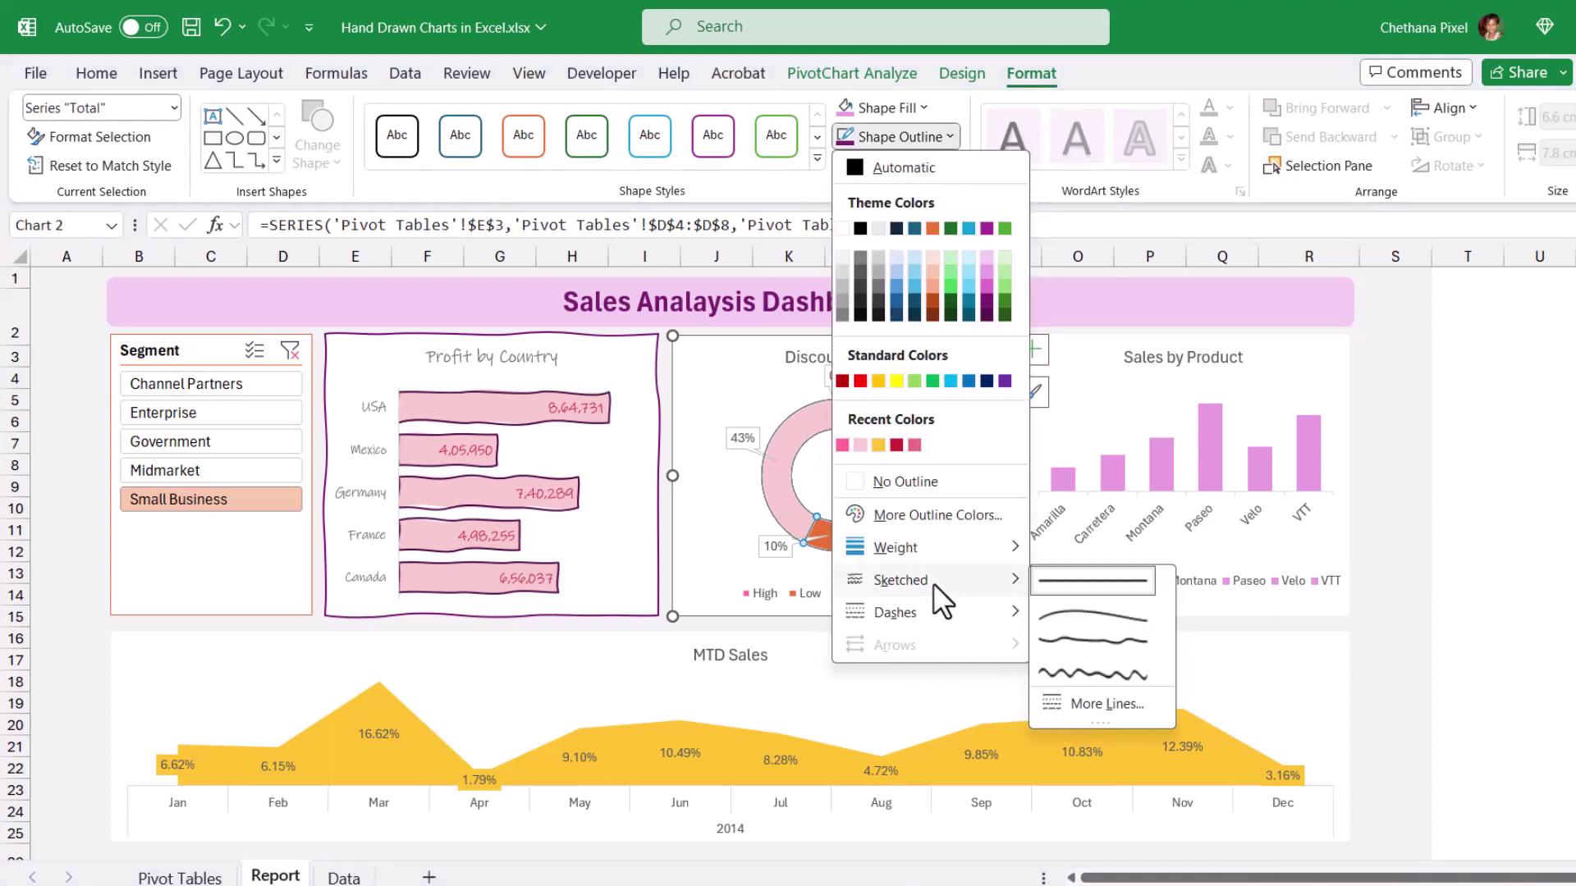
click(1071, 676)
click(948, 138)
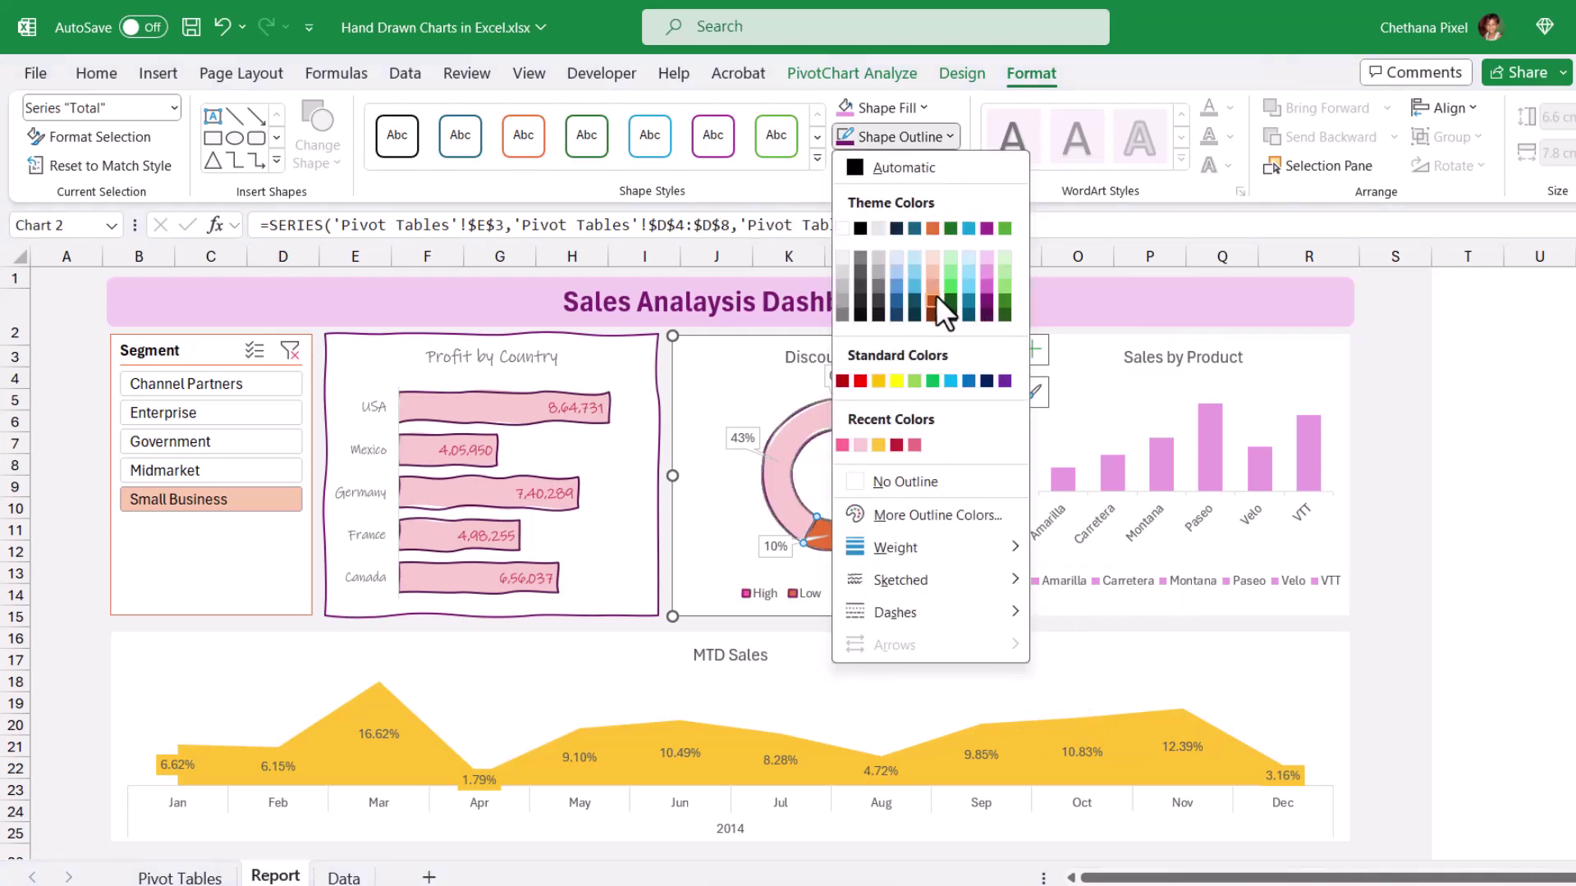
mouse_move(957, 599)
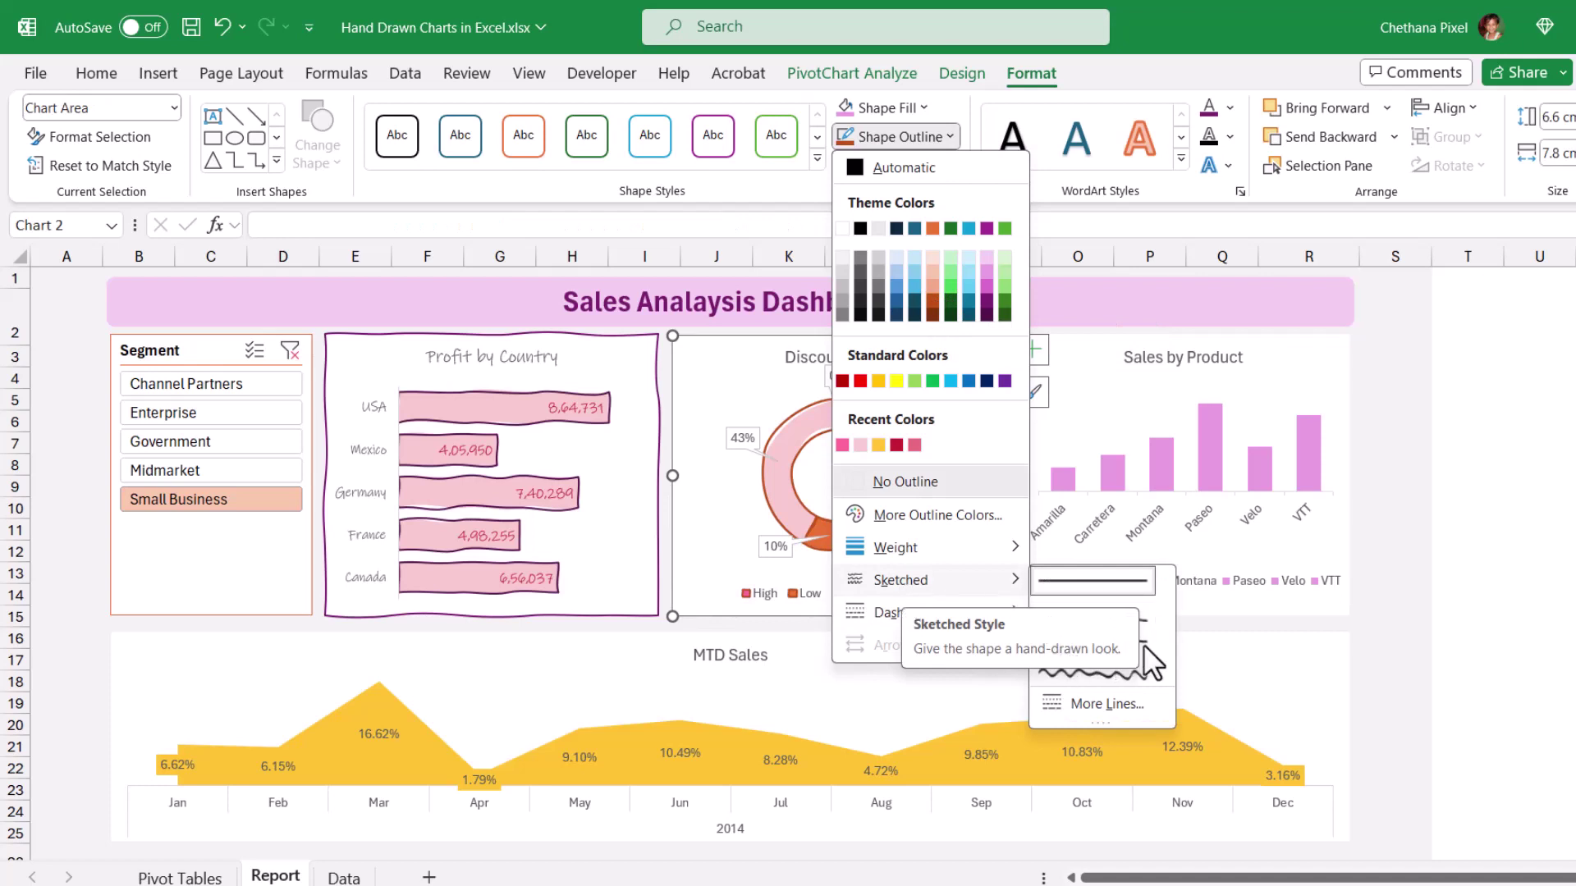
click(1110, 660)
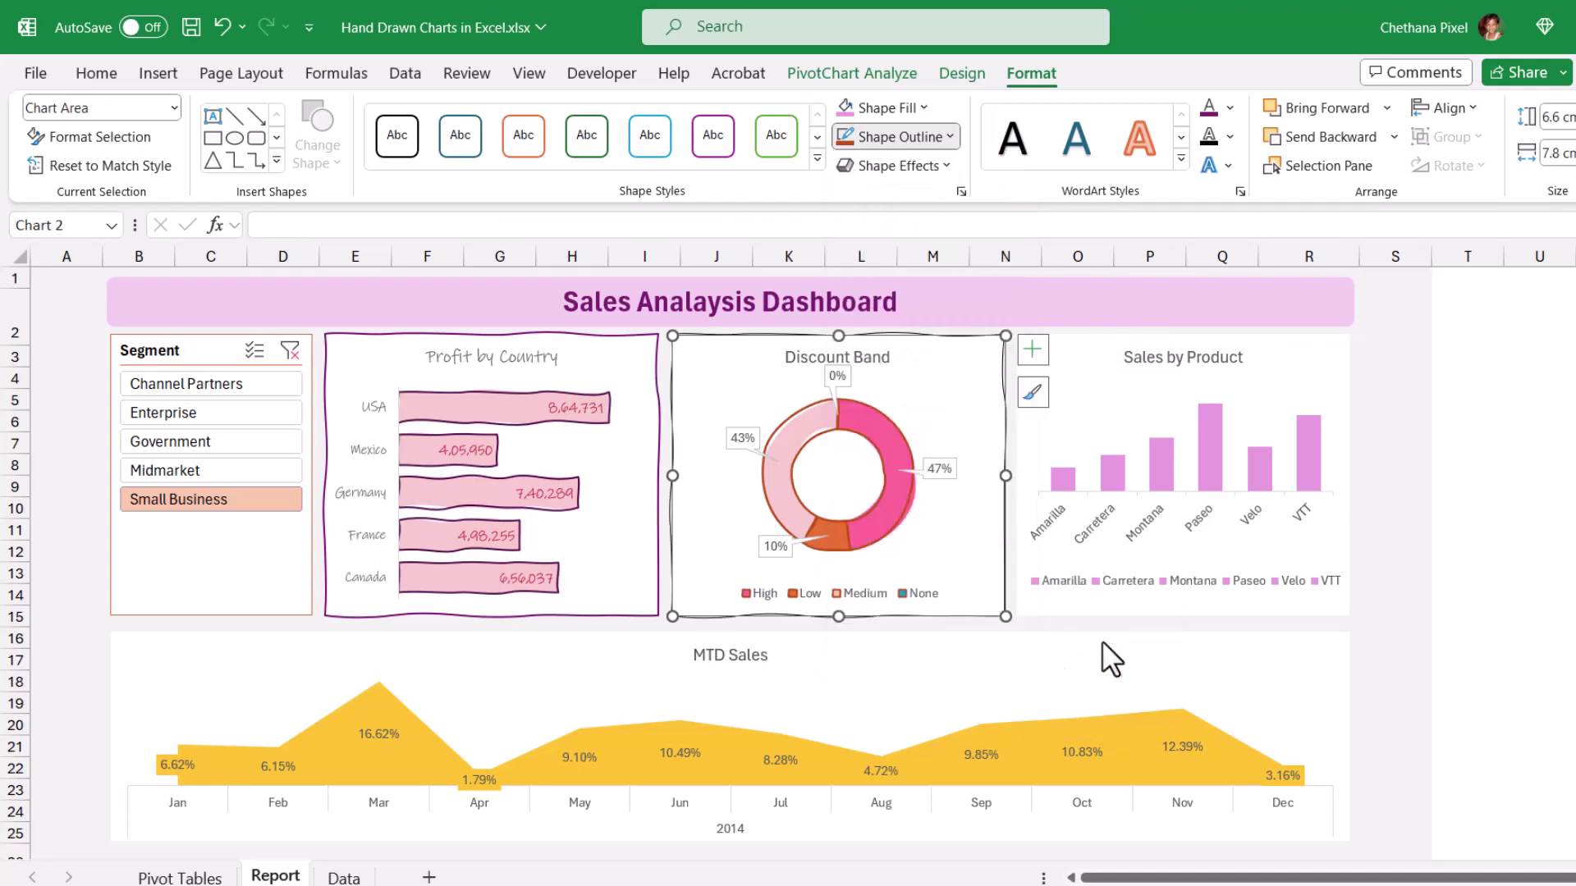
Step: Colour the Discount Band border reddish-brown and thicken it to 1 pt
click(844, 139)
click(950, 137)
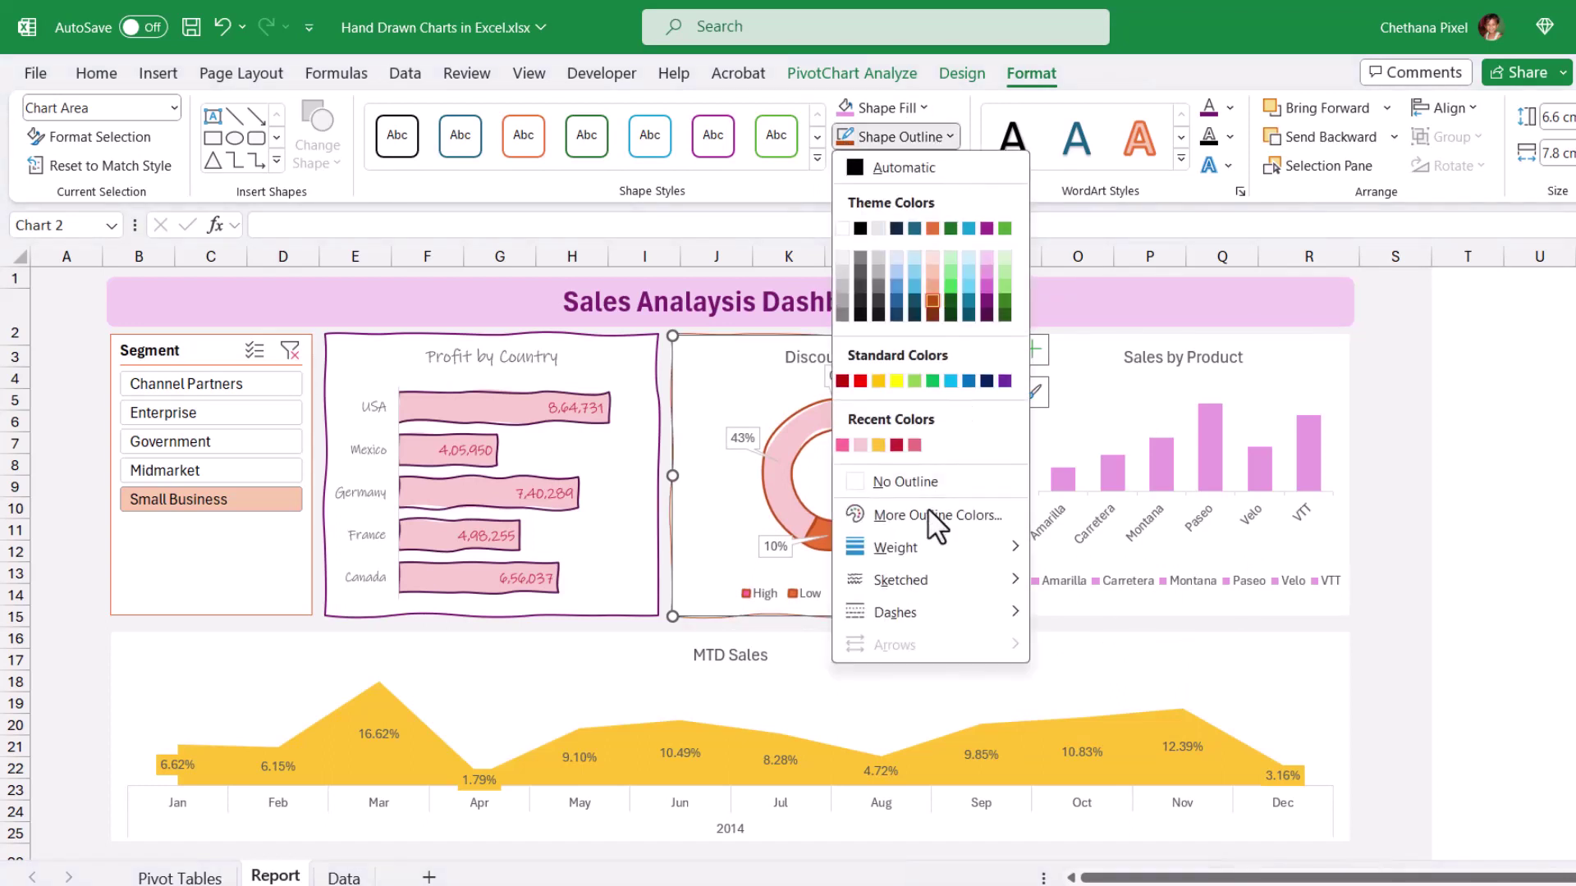
mouse_move(898, 549)
click(1115, 641)
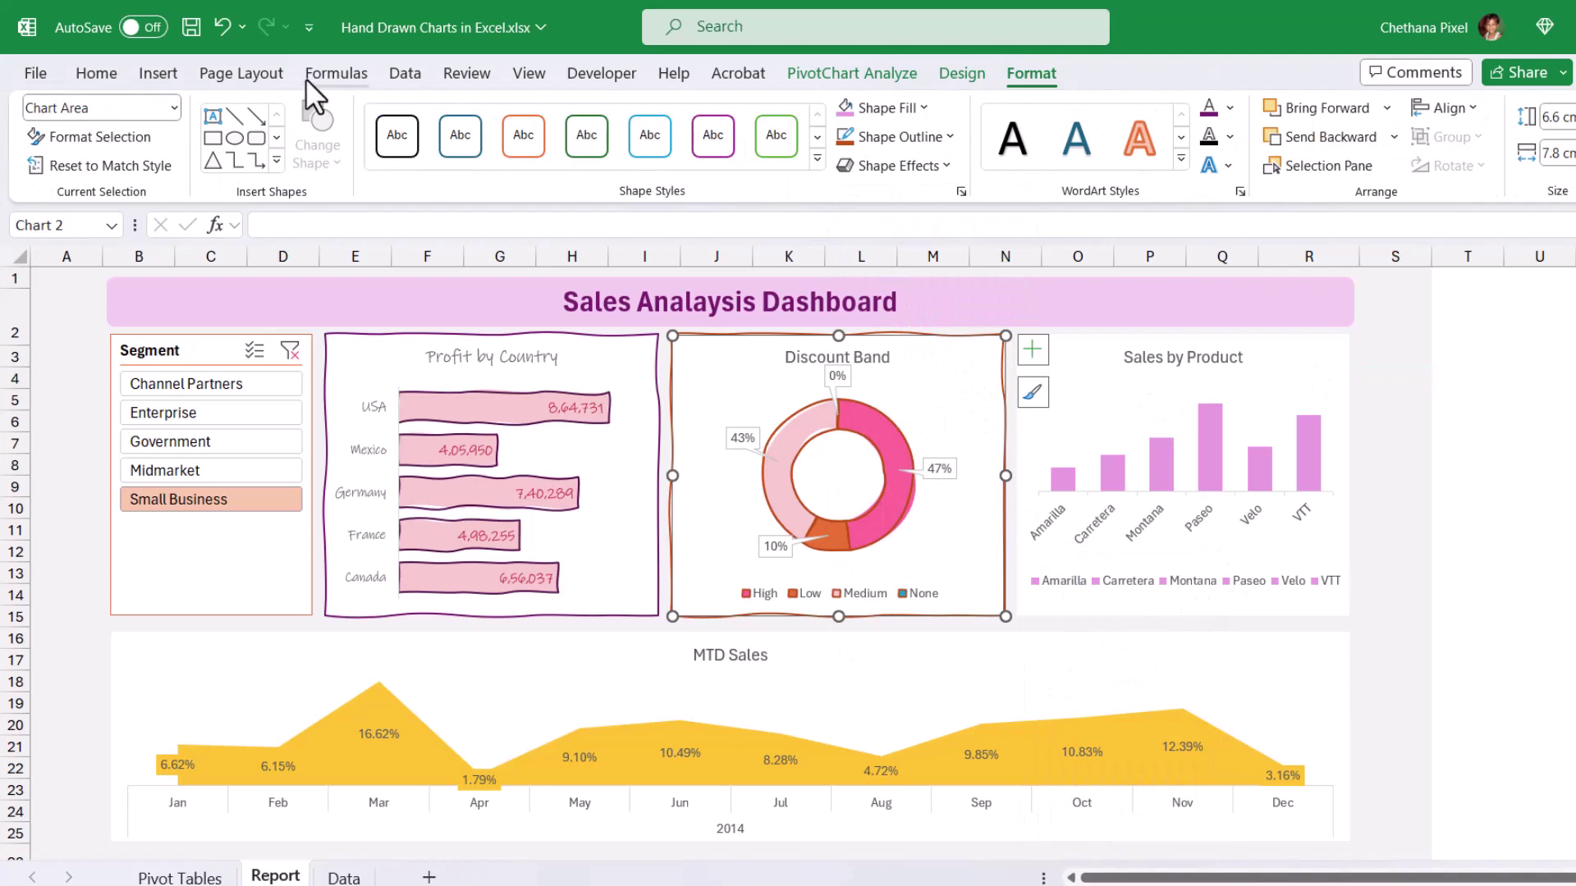
Step: Set the Discount Band title, percentage labels and legend font to Ink Free
click(99, 70)
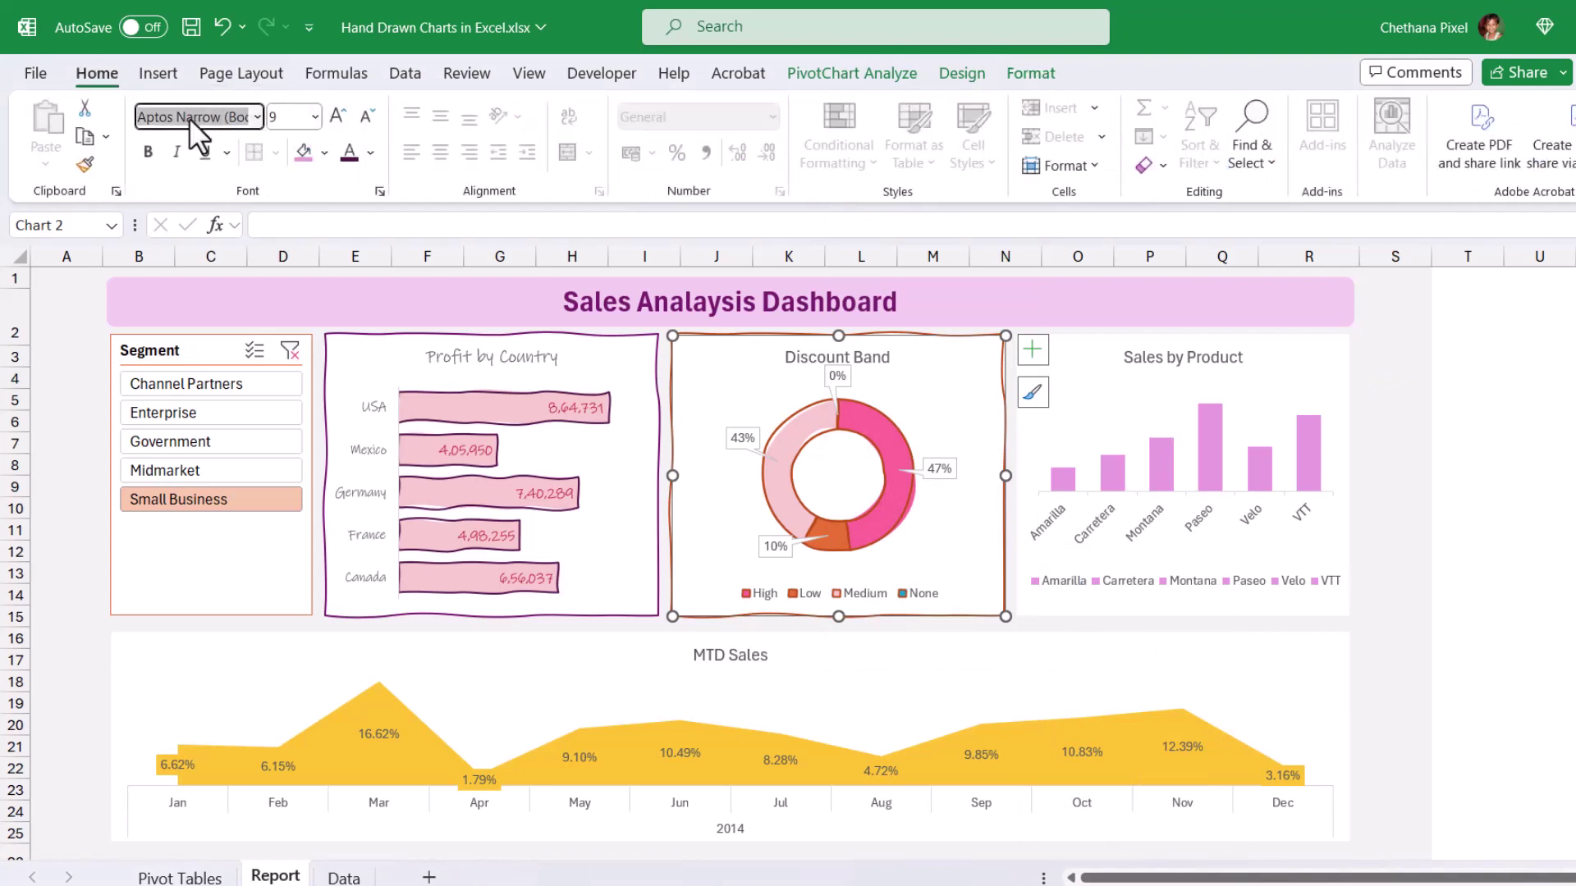
text(Ink Free)
key(Return)
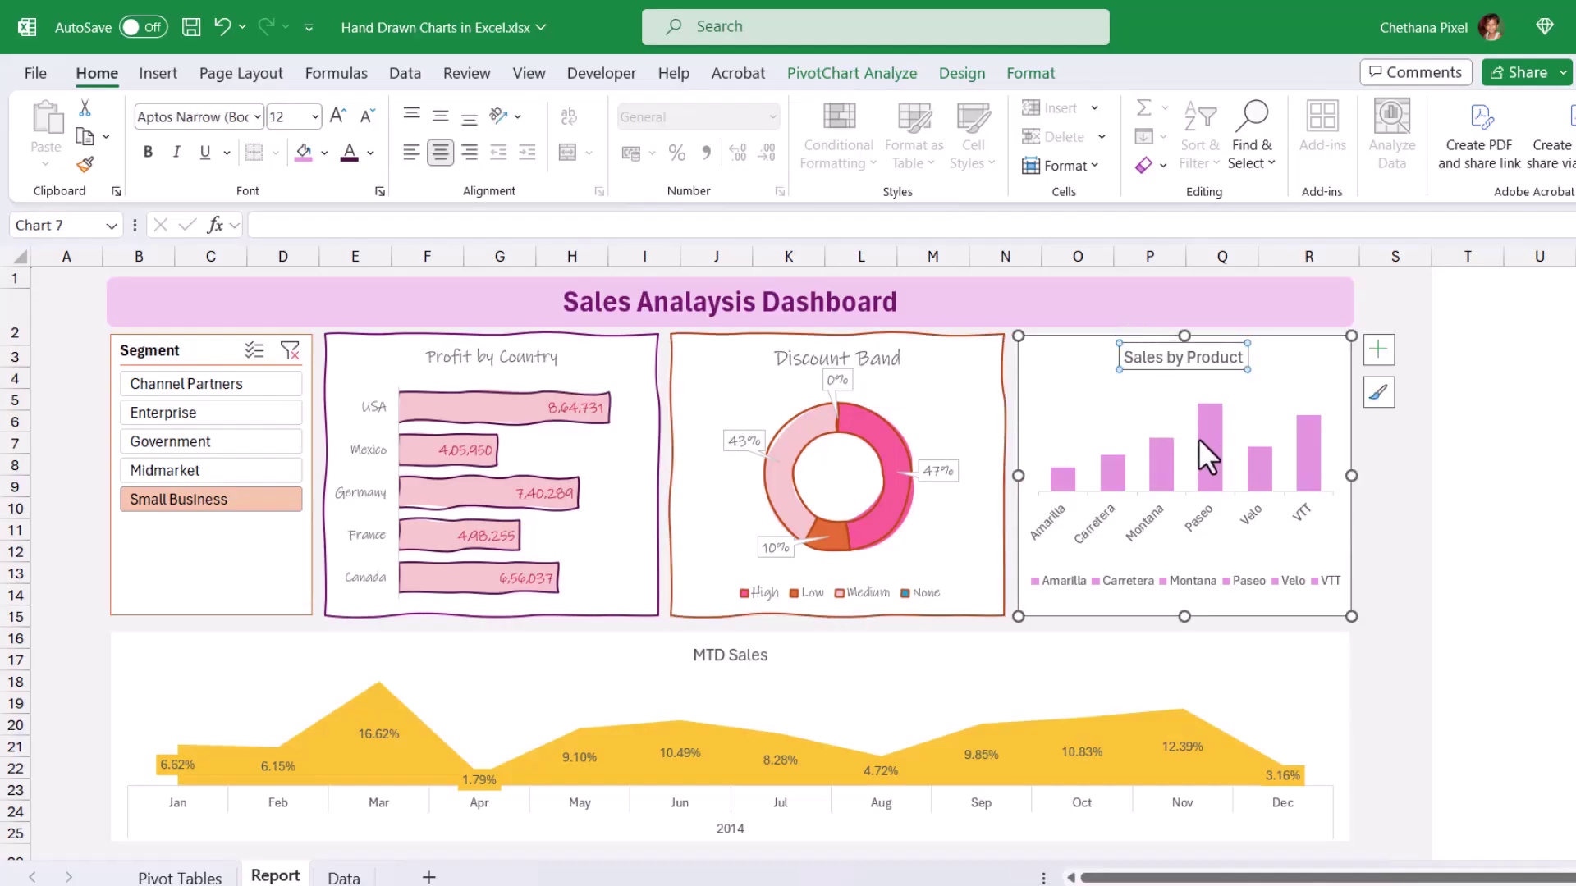
Step: Give the Sales by Product columns a sketched outline style
click(1205, 431)
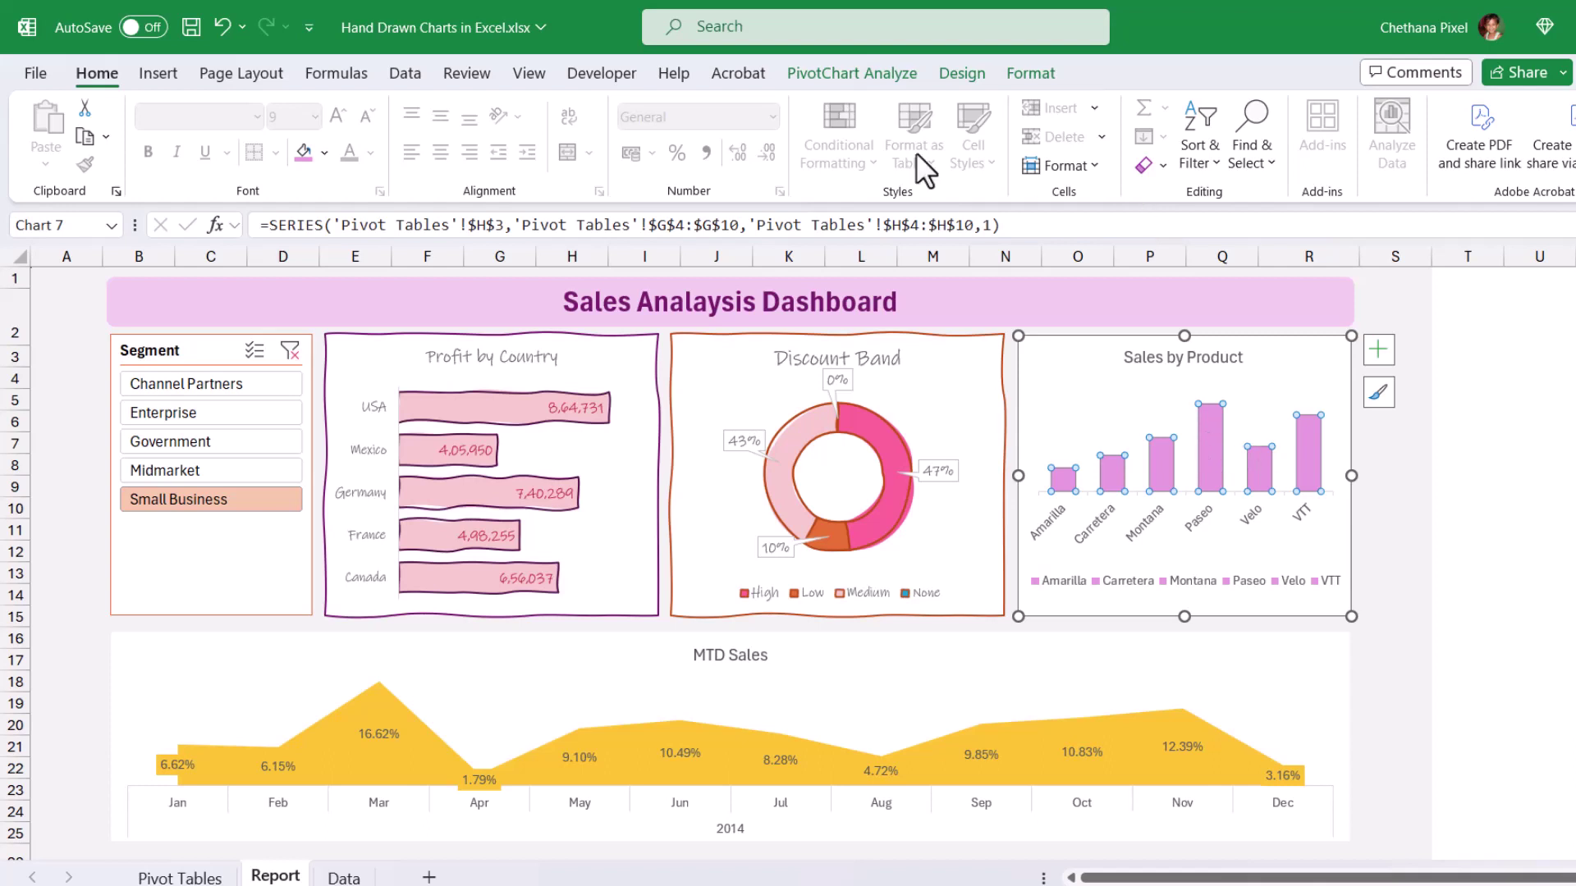
click(1036, 76)
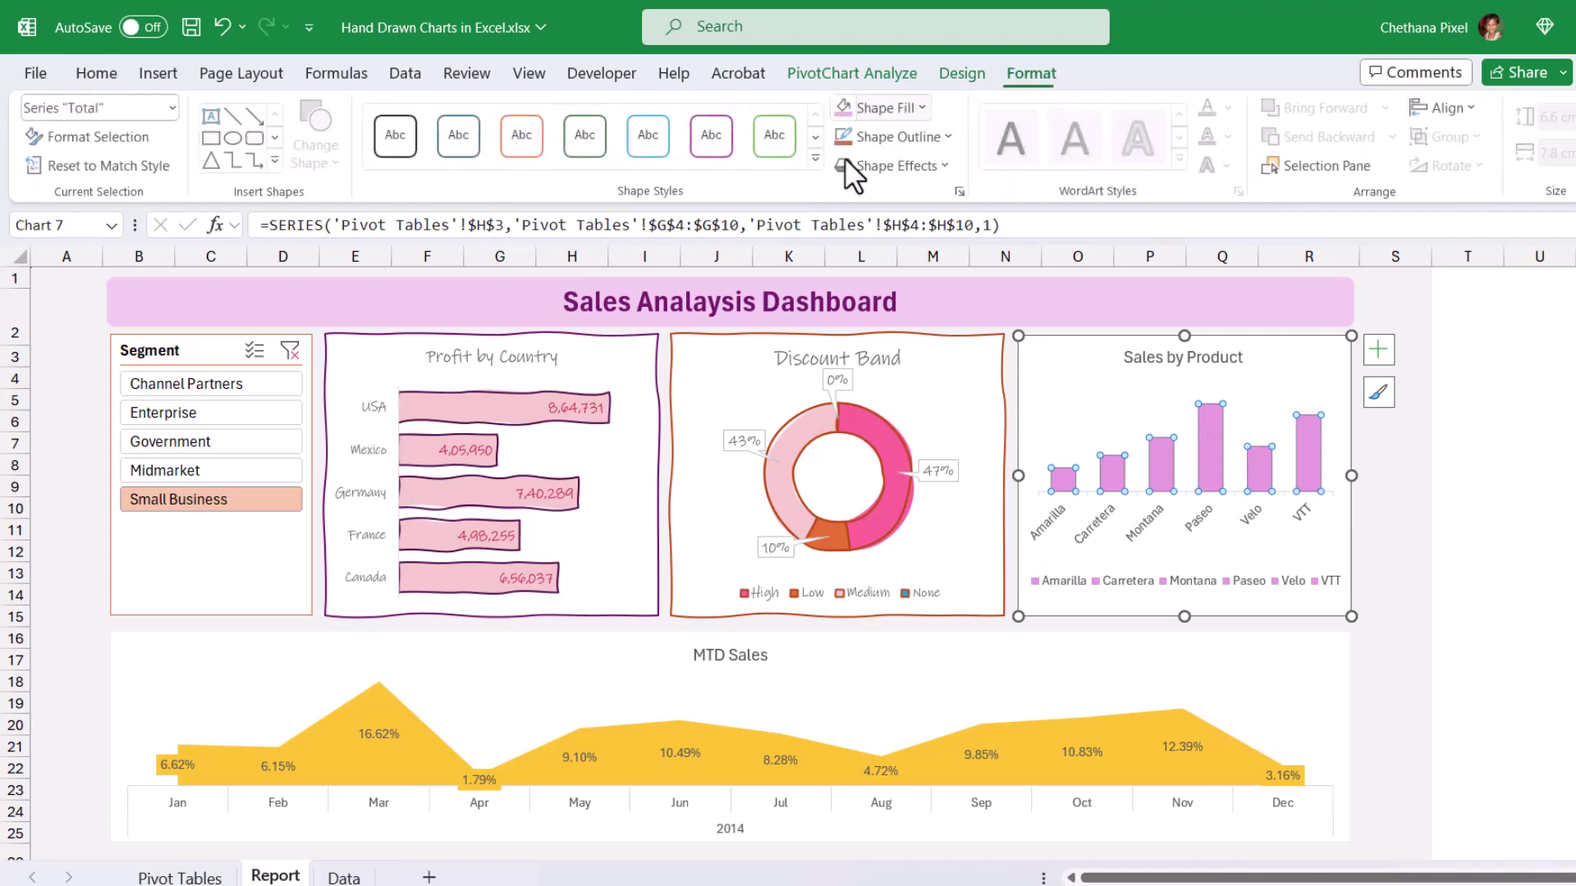
click(947, 137)
mouse_move(907, 574)
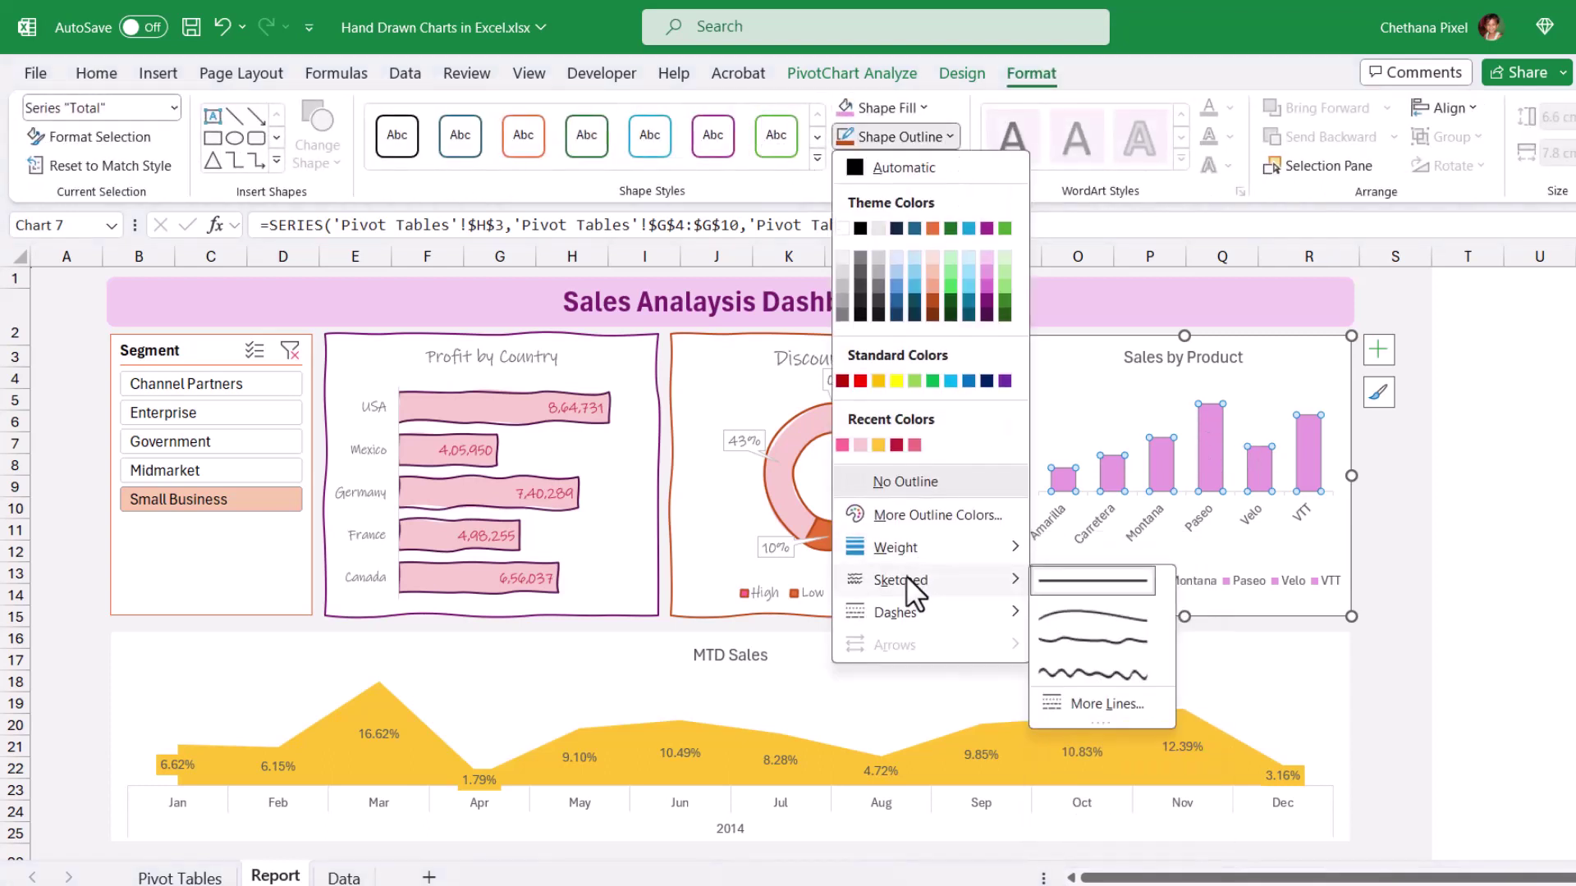
click(1090, 674)
click(942, 134)
mouse_move(913, 550)
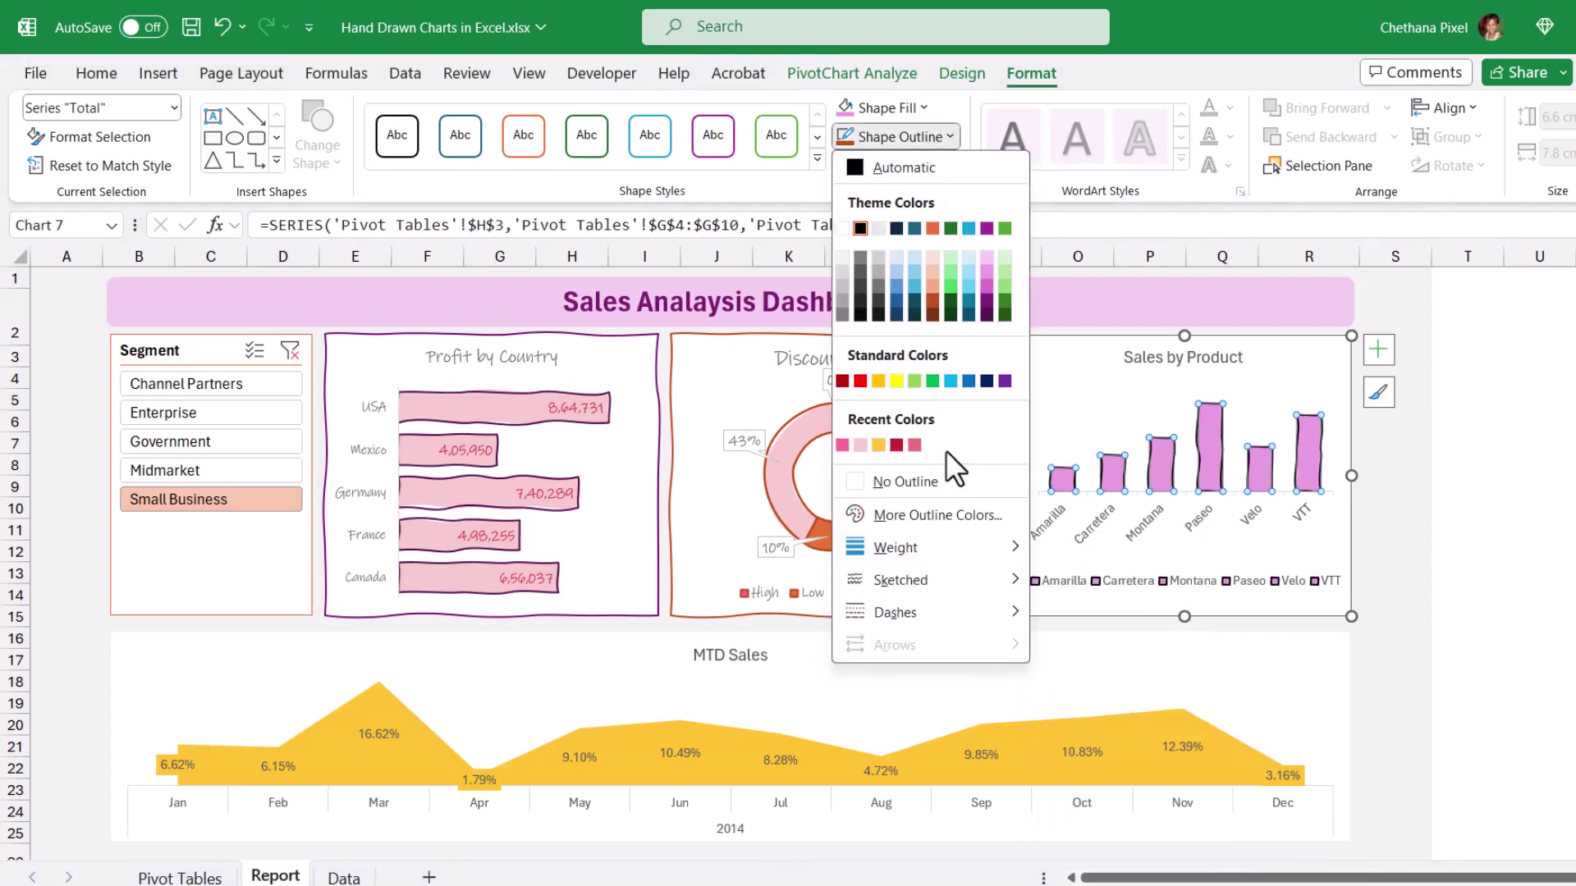
Step: Give the Sales by Product chart border a thicker wavy scribbled line
click(987, 314)
click(952, 137)
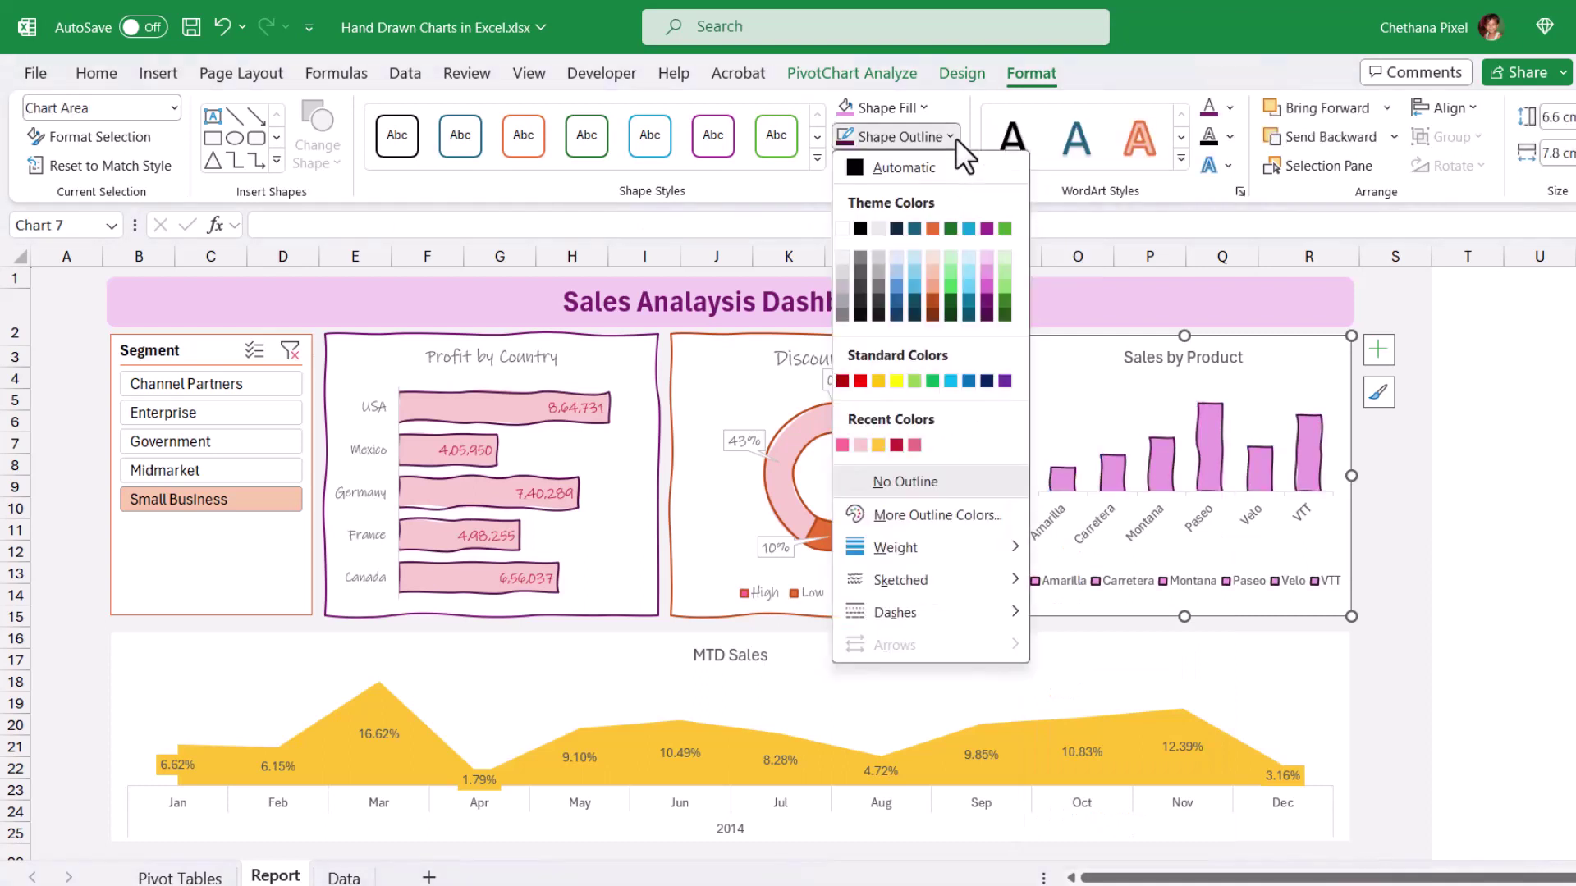
mouse_move(910, 579)
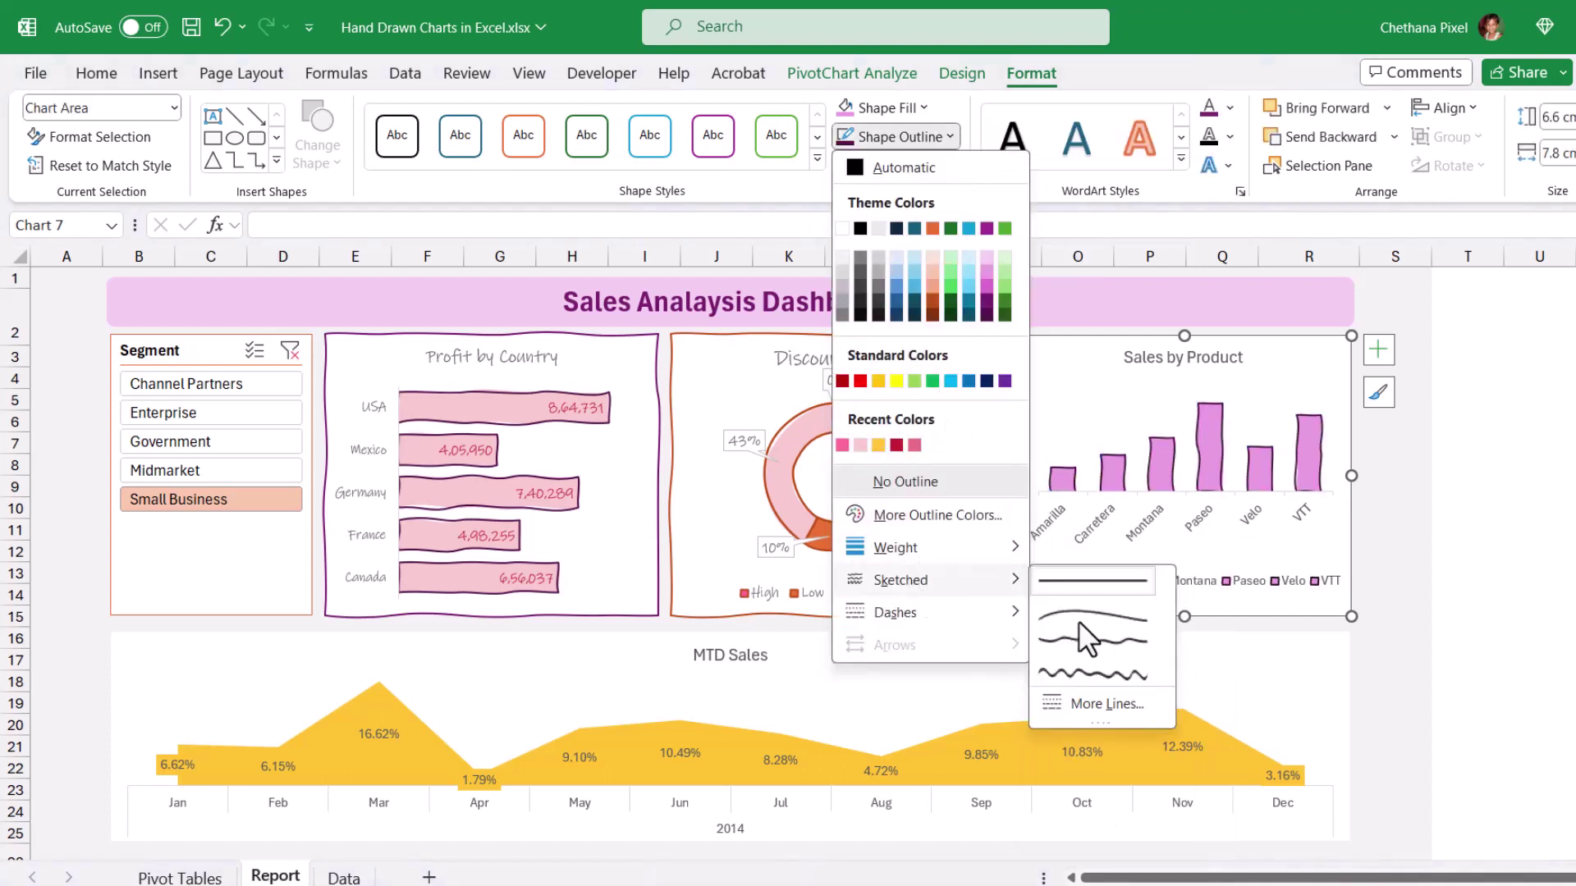
click(1075, 642)
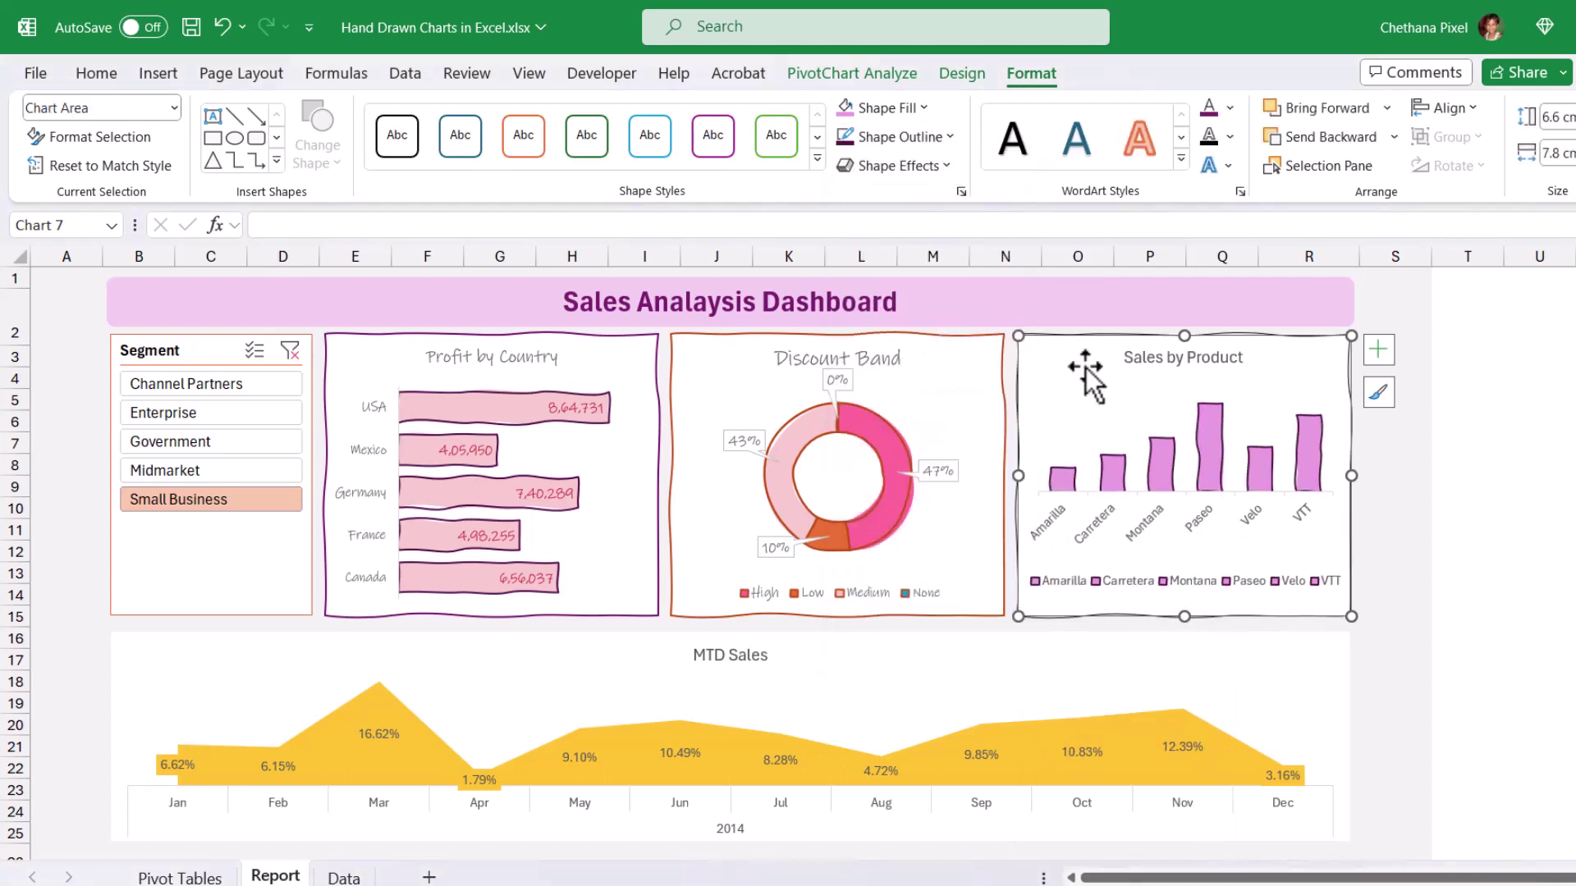
click(940, 138)
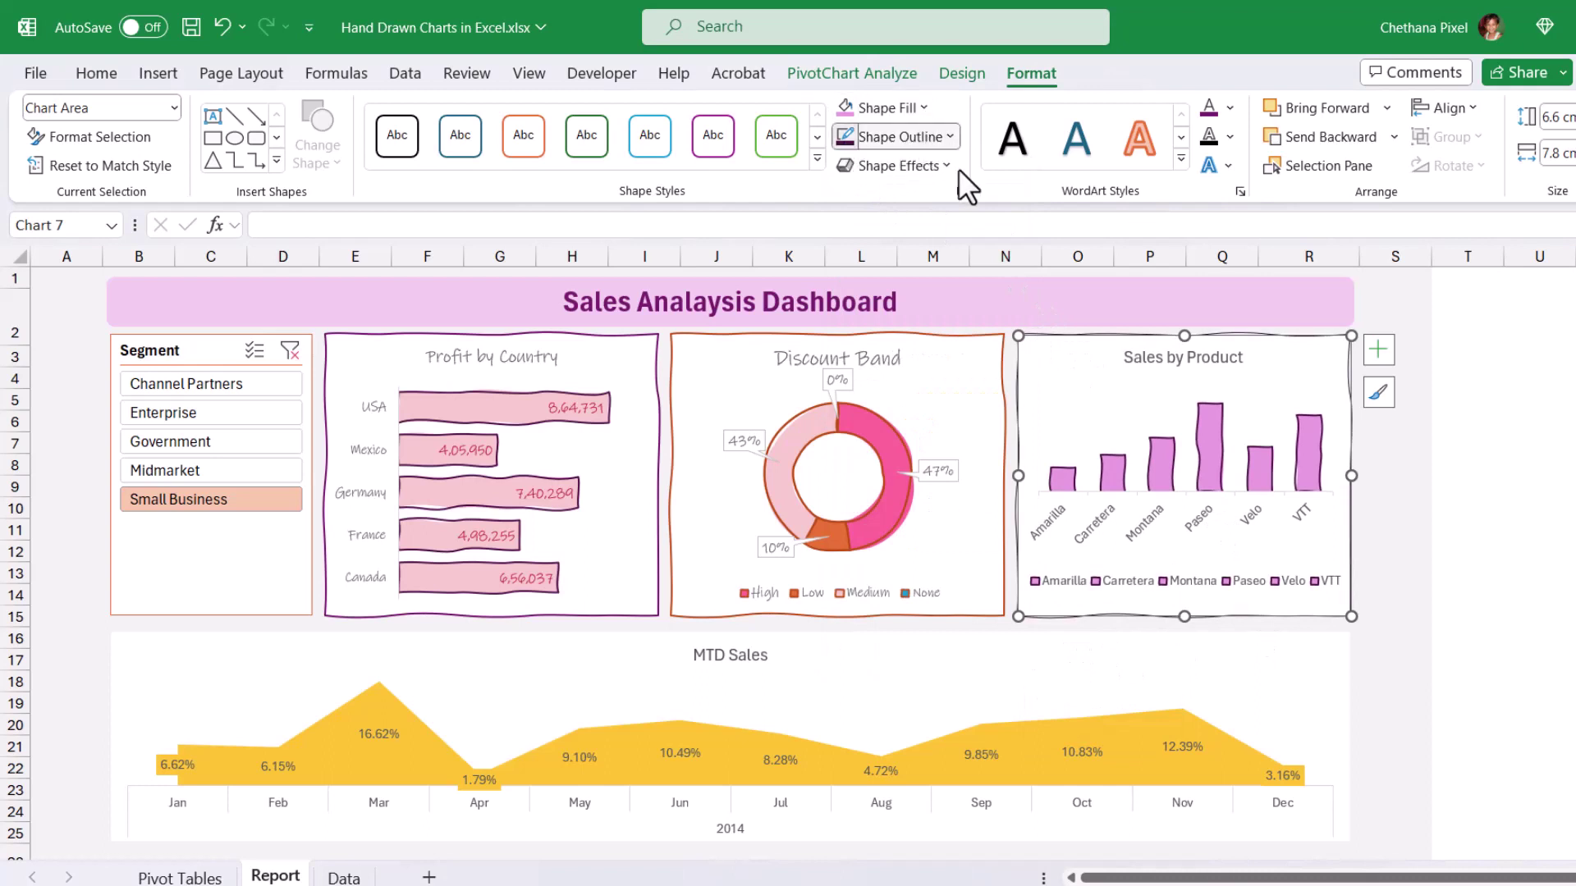
mouse_move(890, 547)
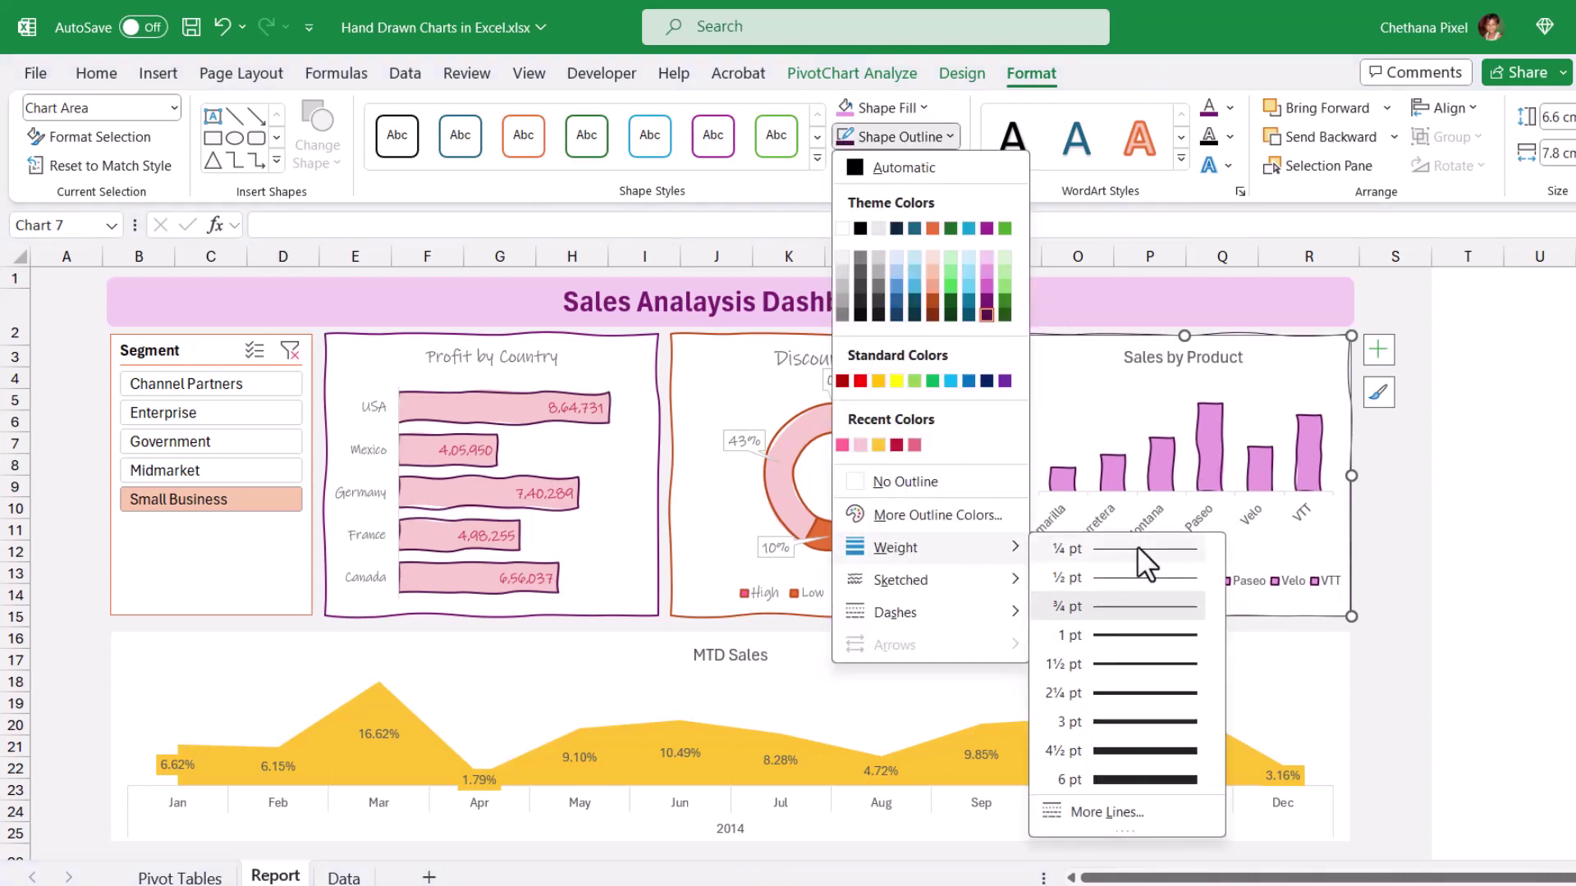
click(1111, 663)
click(1465, 505)
click(1122, 338)
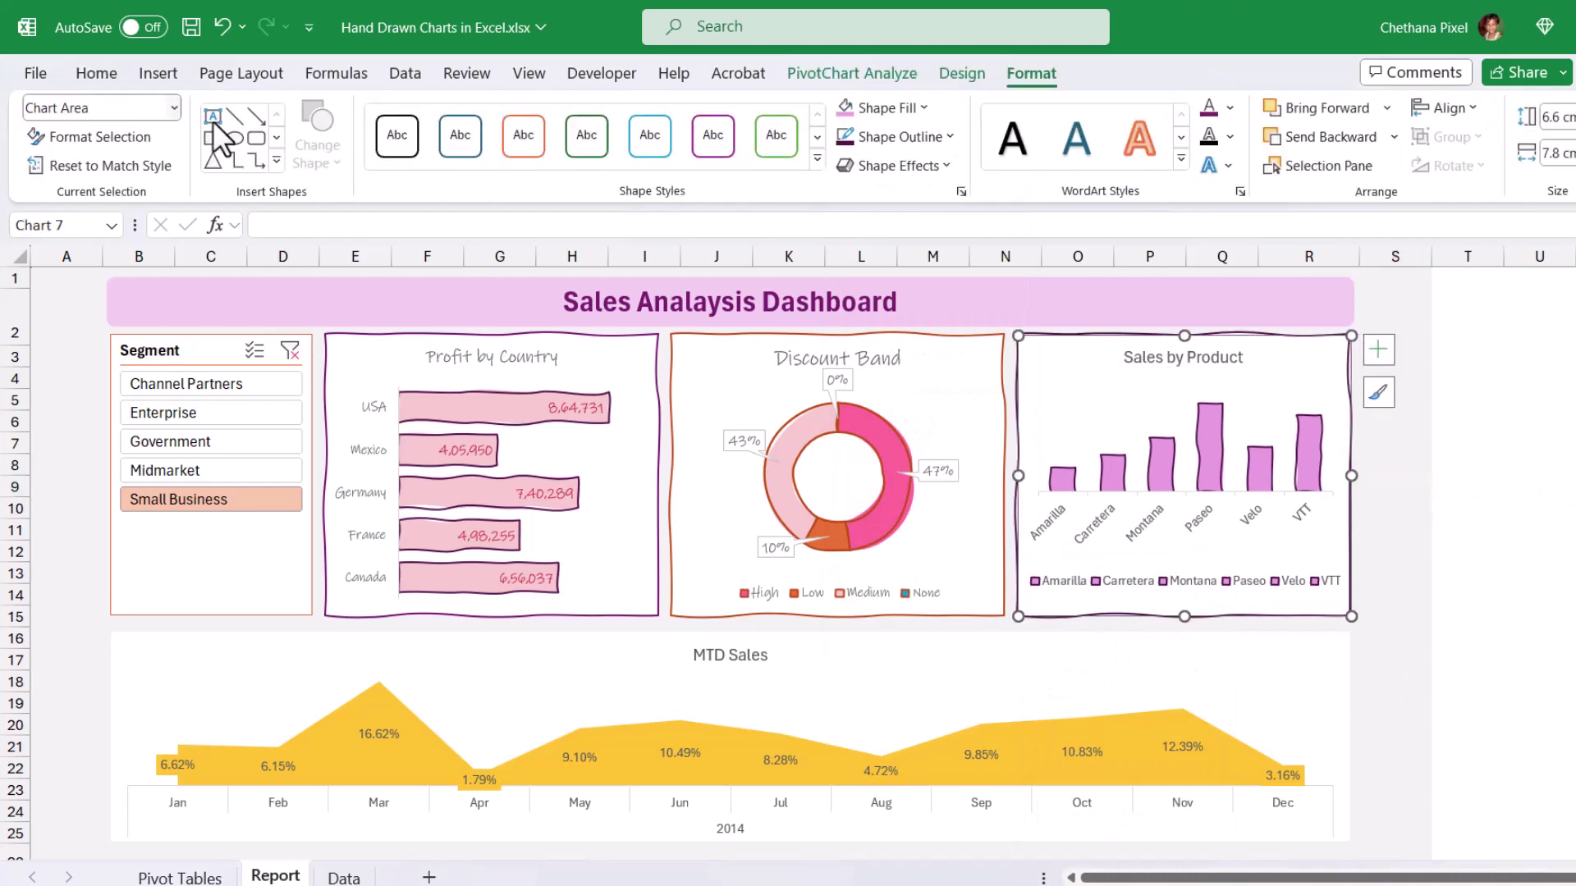
Step: Set all Sales by Product chart text to the Ink Free font
click(97, 73)
click(197, 117)
text(Ink Free)
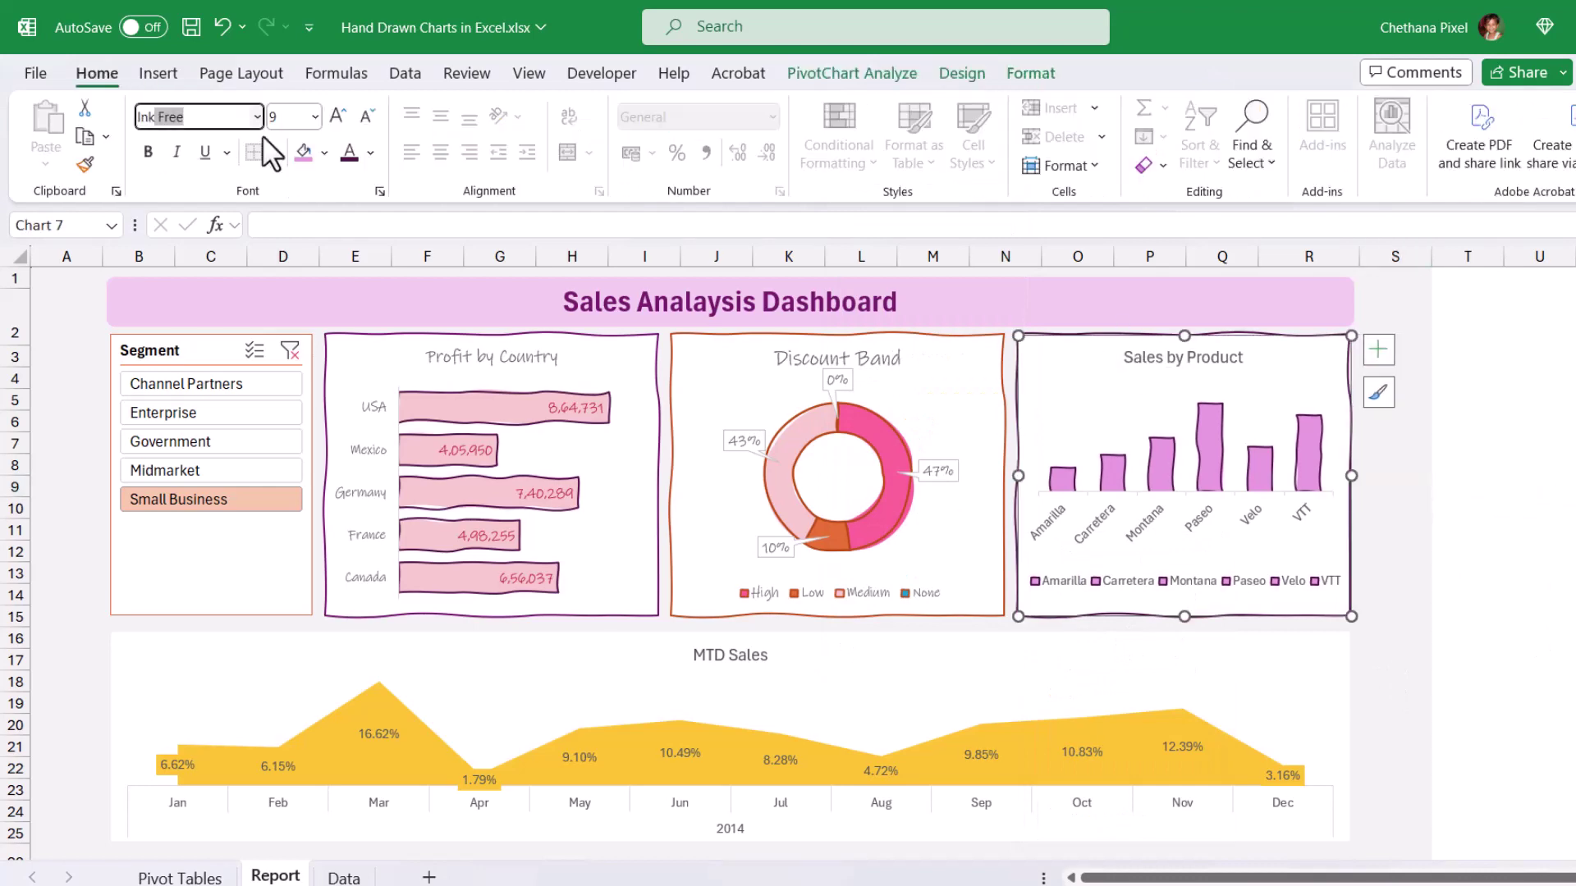
key(Return)
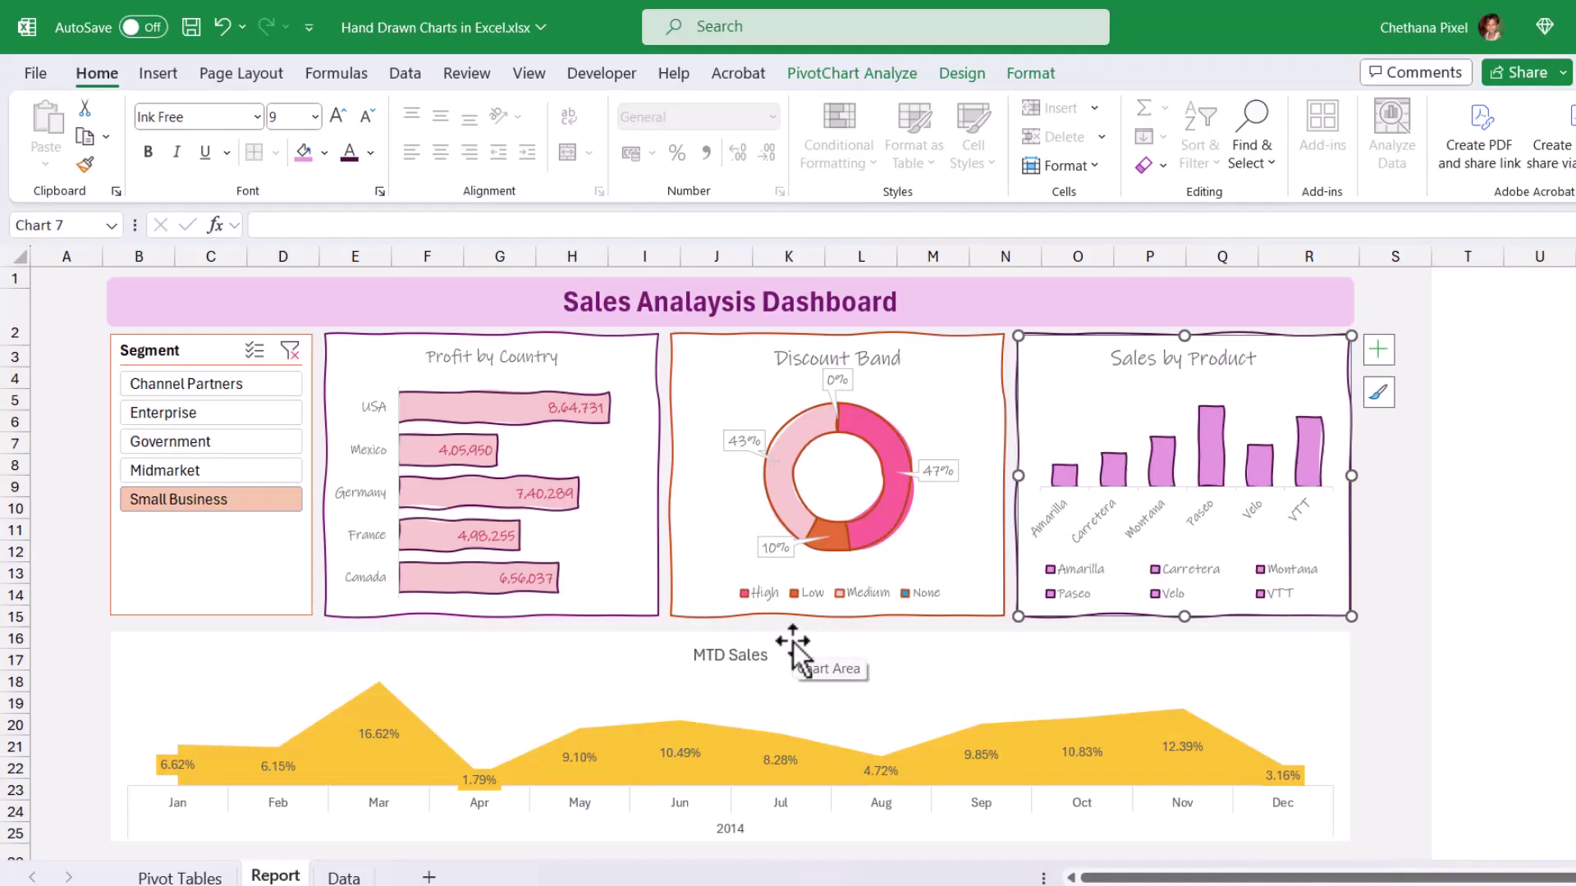
click(793, 641)
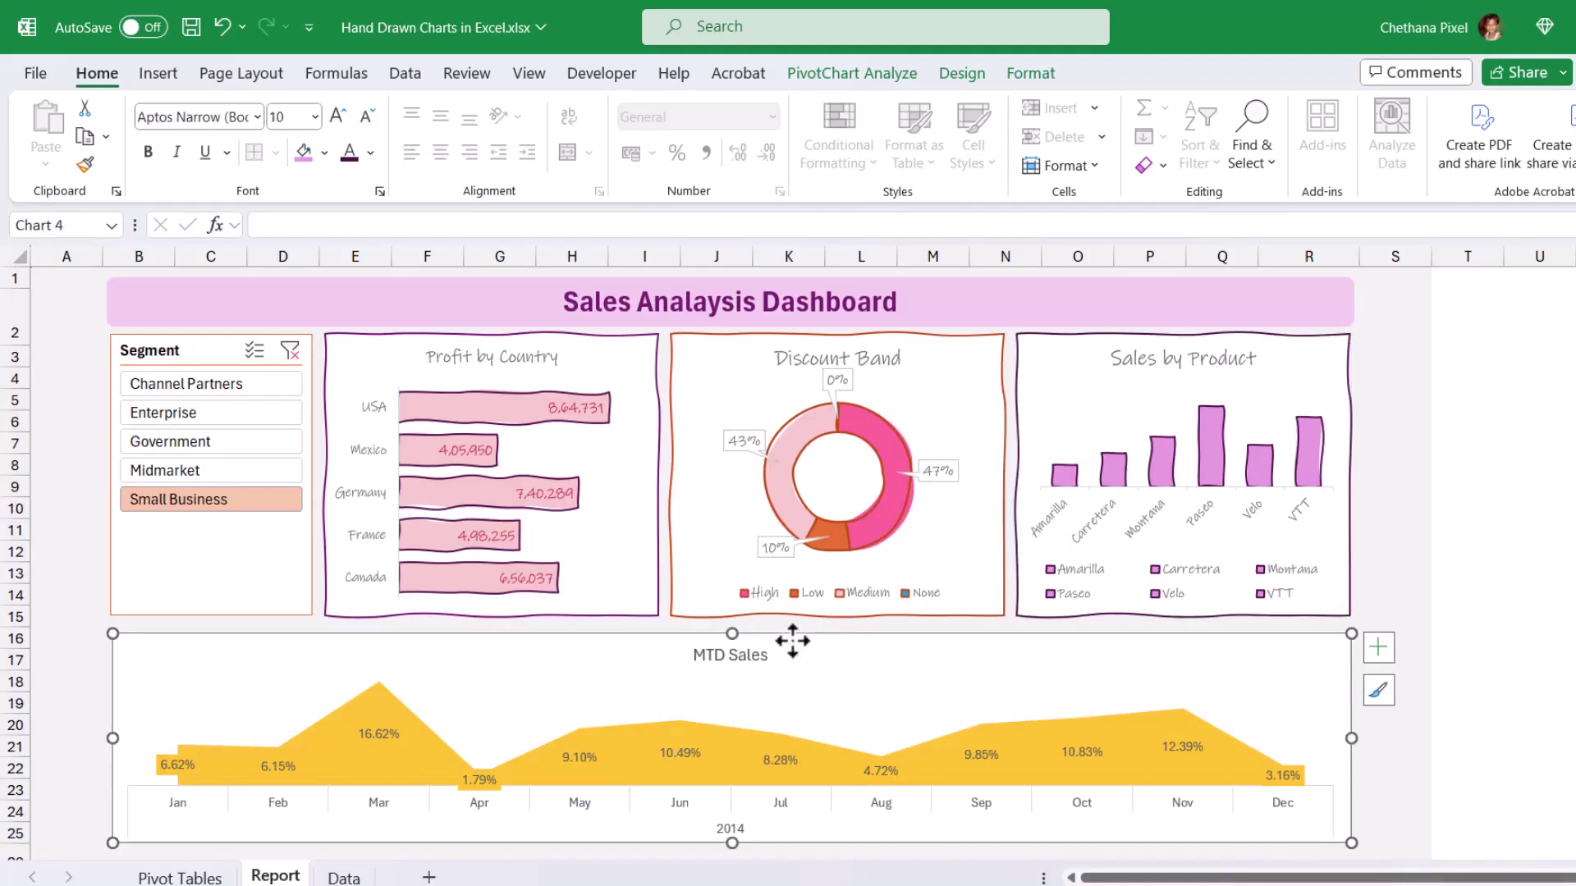
Step: Give the MTD Sales area series a wavy scribbled sketched outline
click(746, 747)
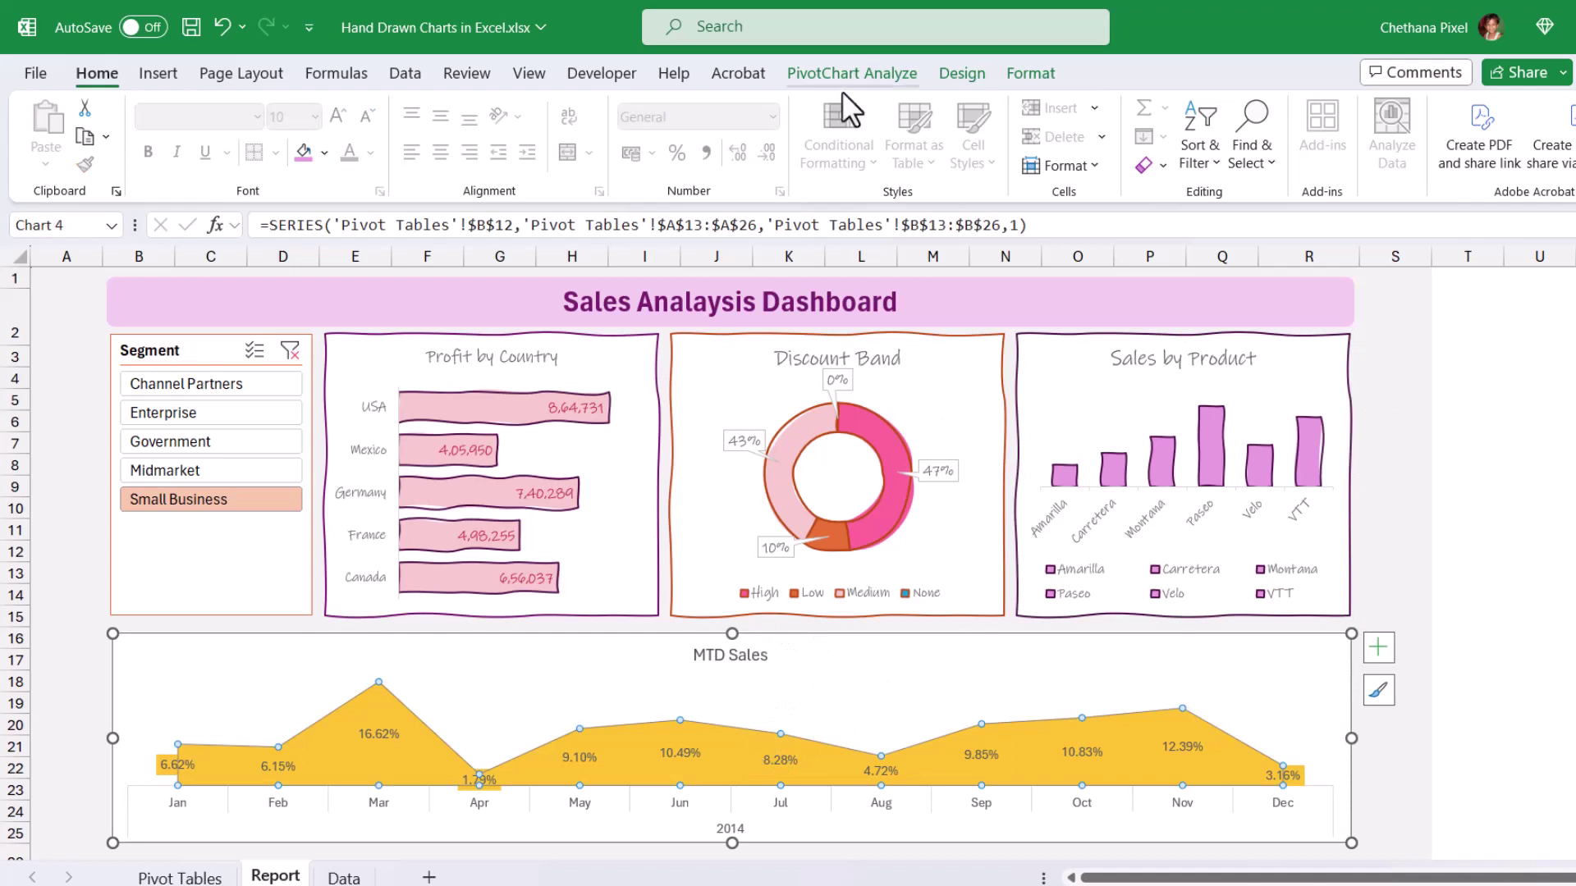
click(1032, 74)
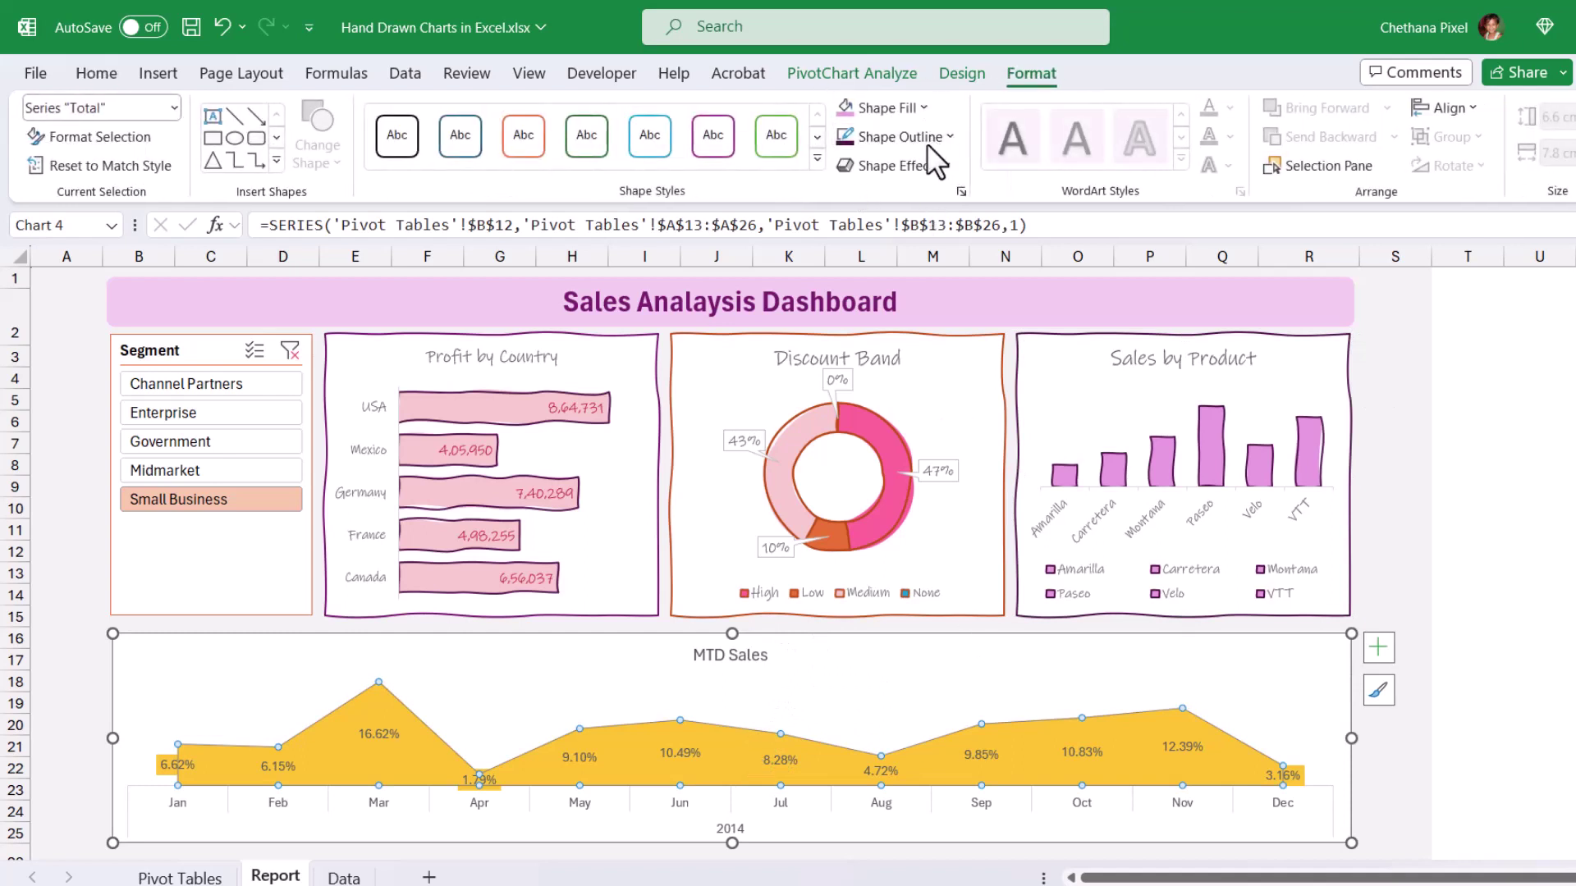
click(956, 135)
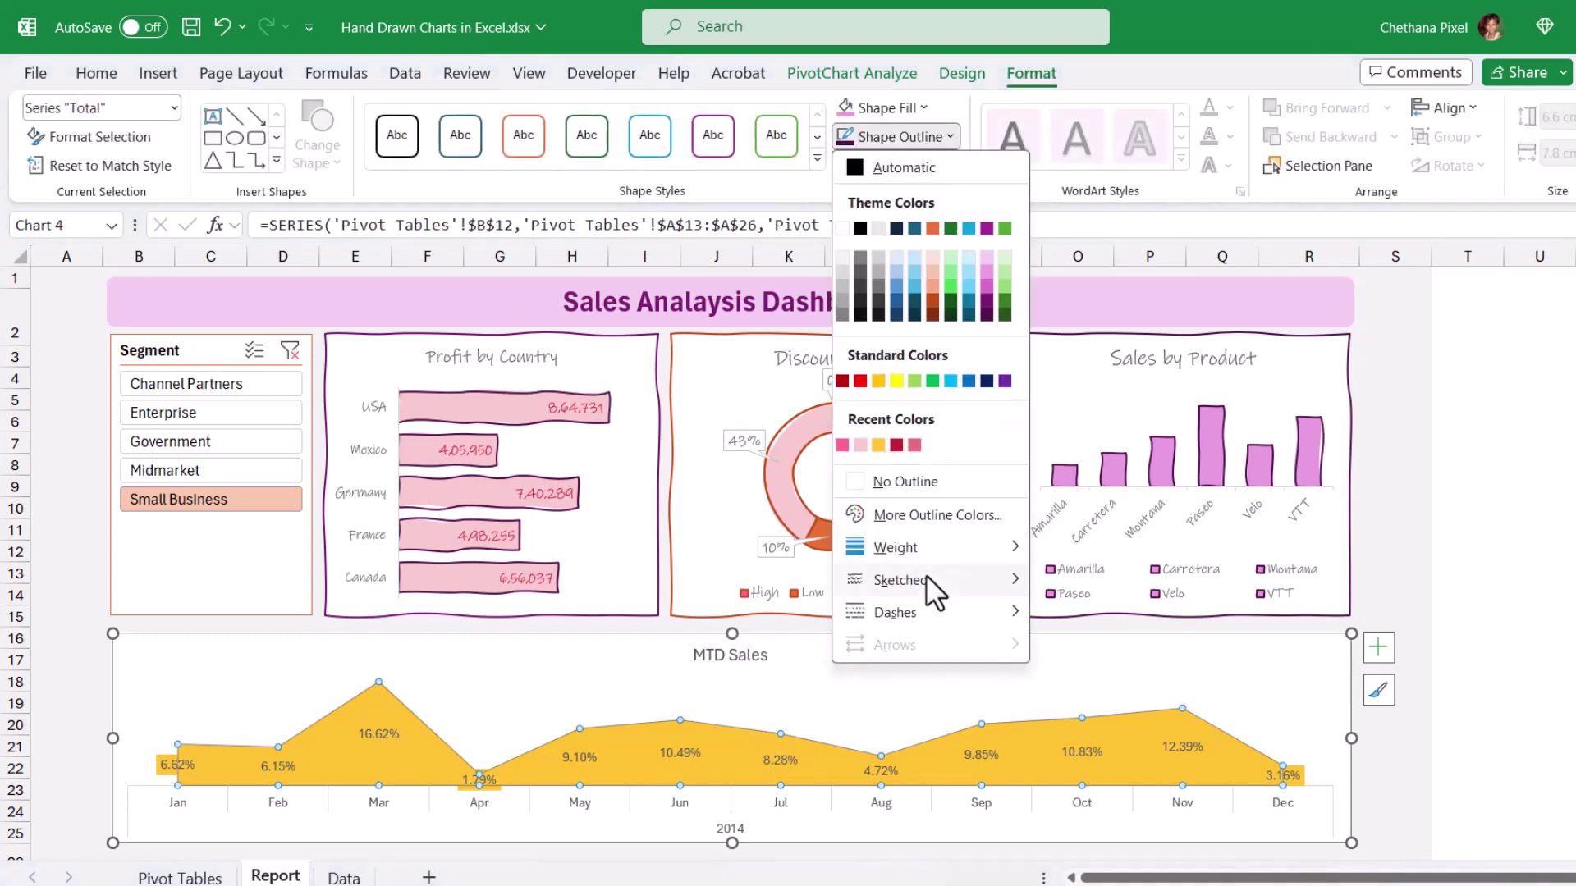
mouse_move(925, 576)
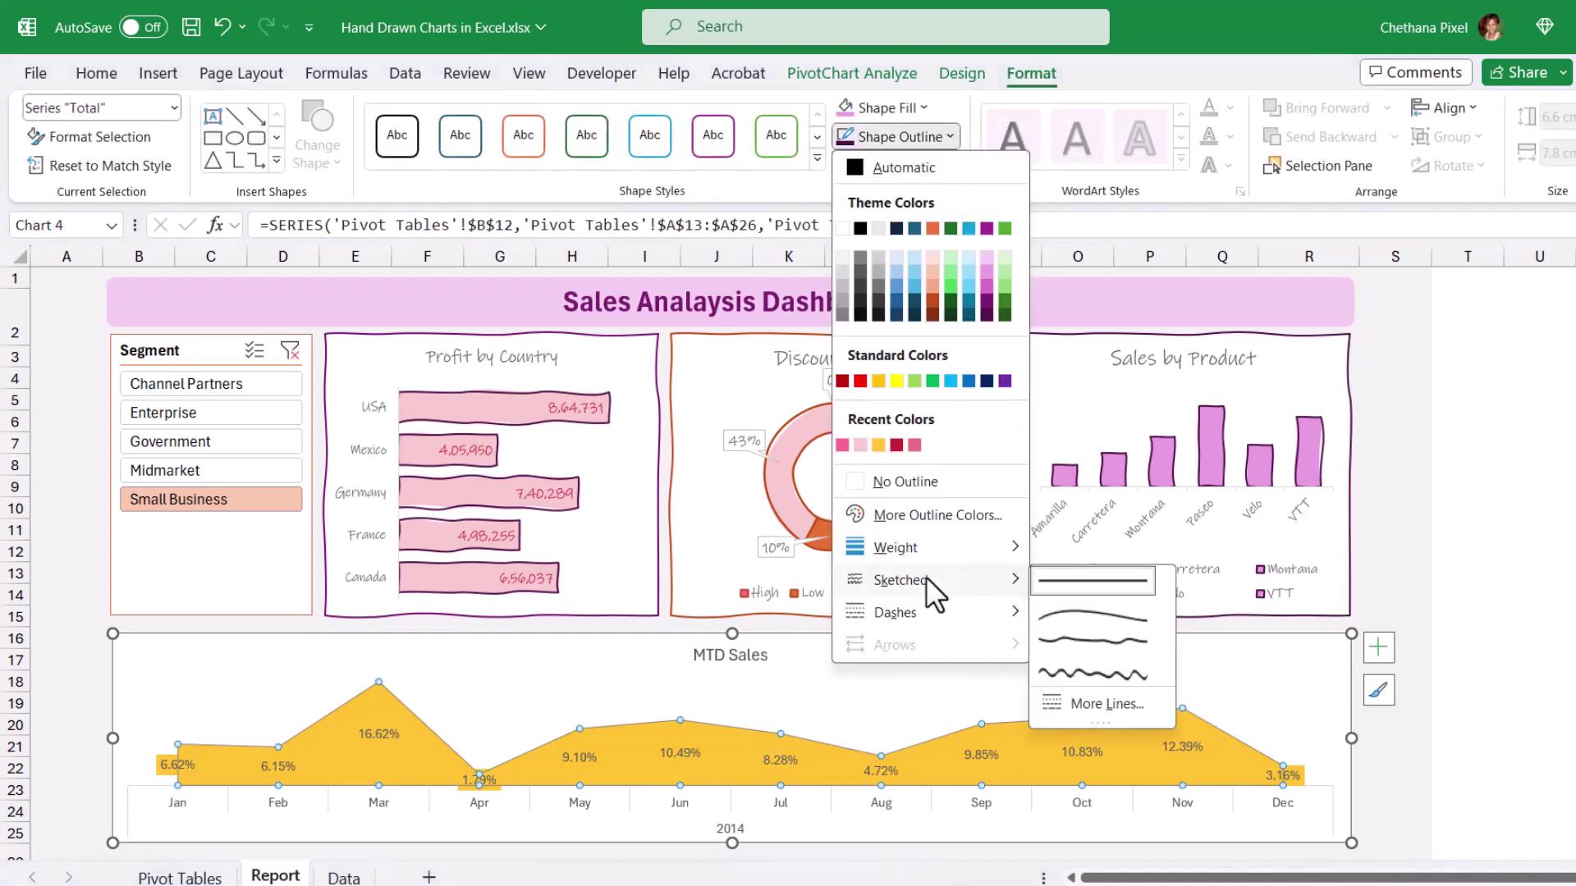
click(1053, 670)
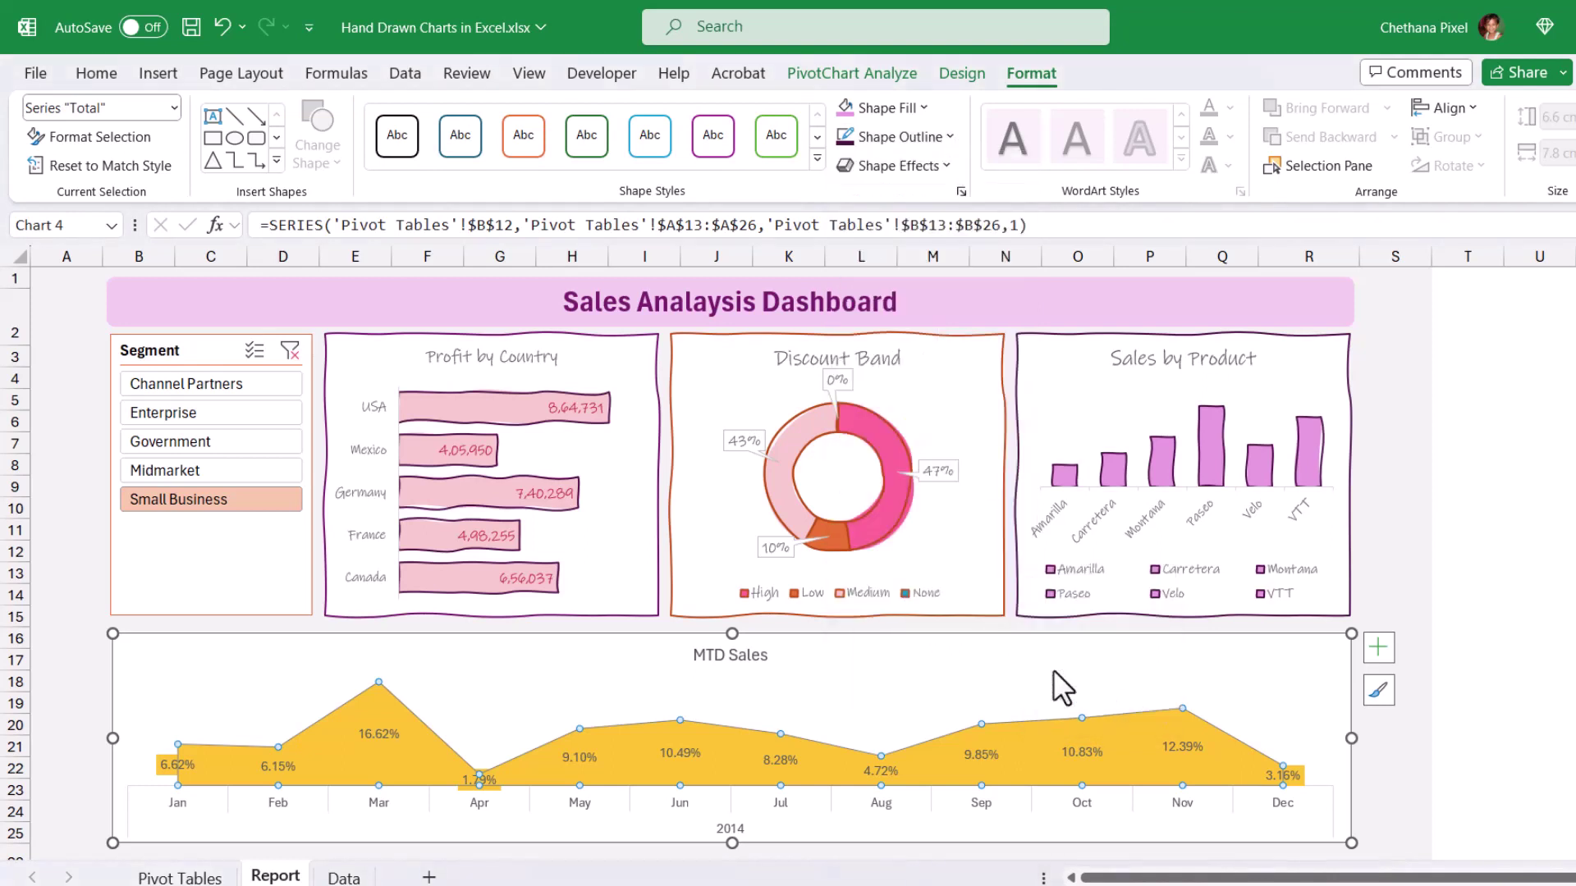
Step: Set the MTD Sales area outline to custom brown colour #B9700F
click(949, 137)
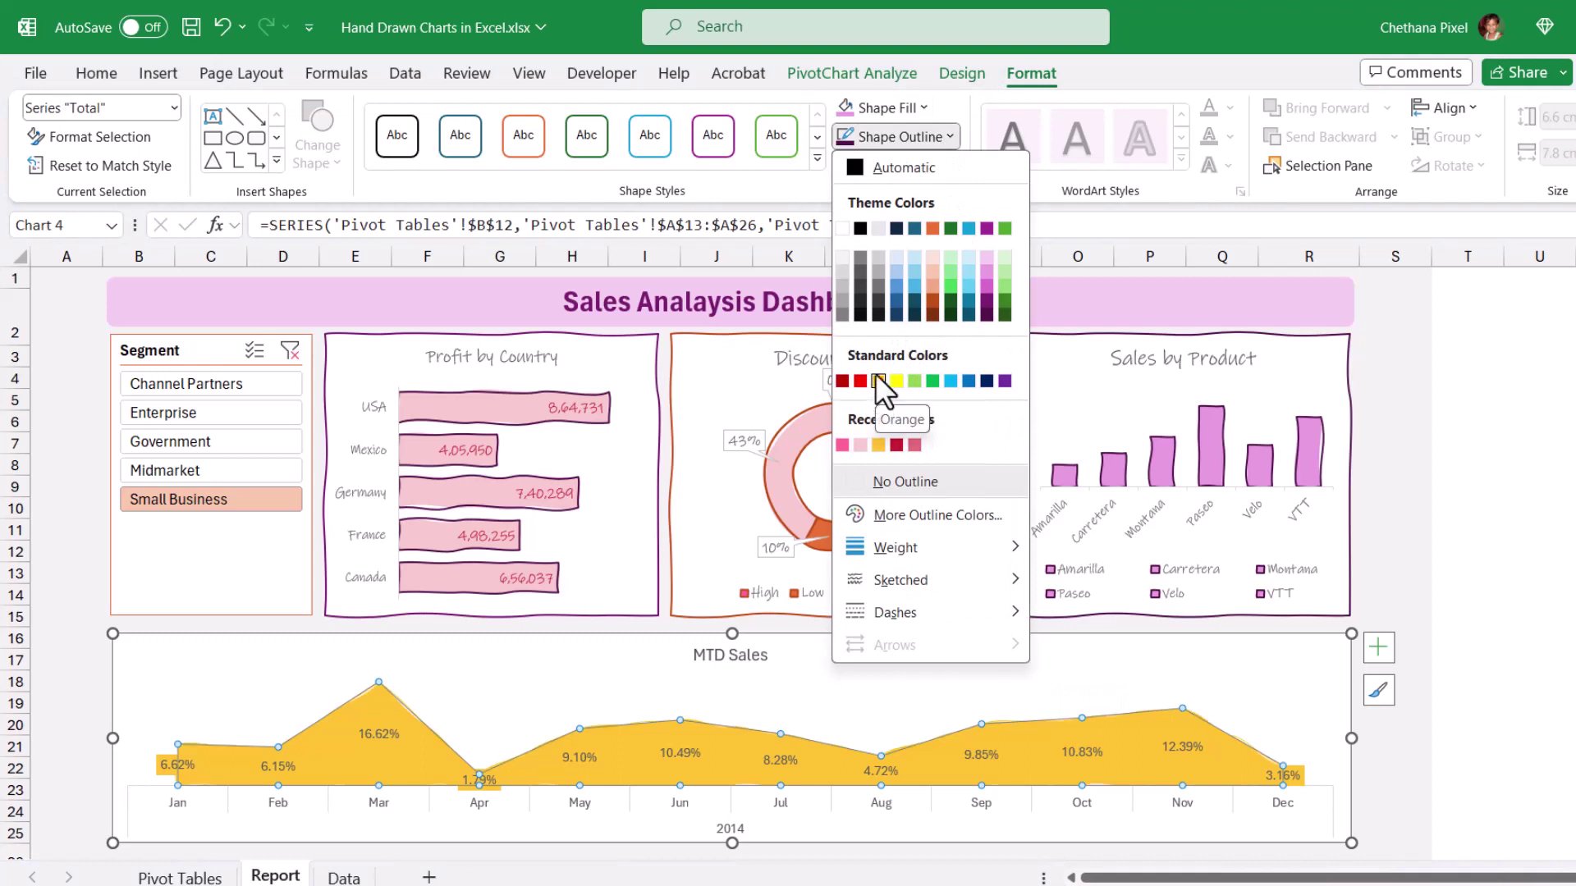
click(934, 514)
click(950, 452)
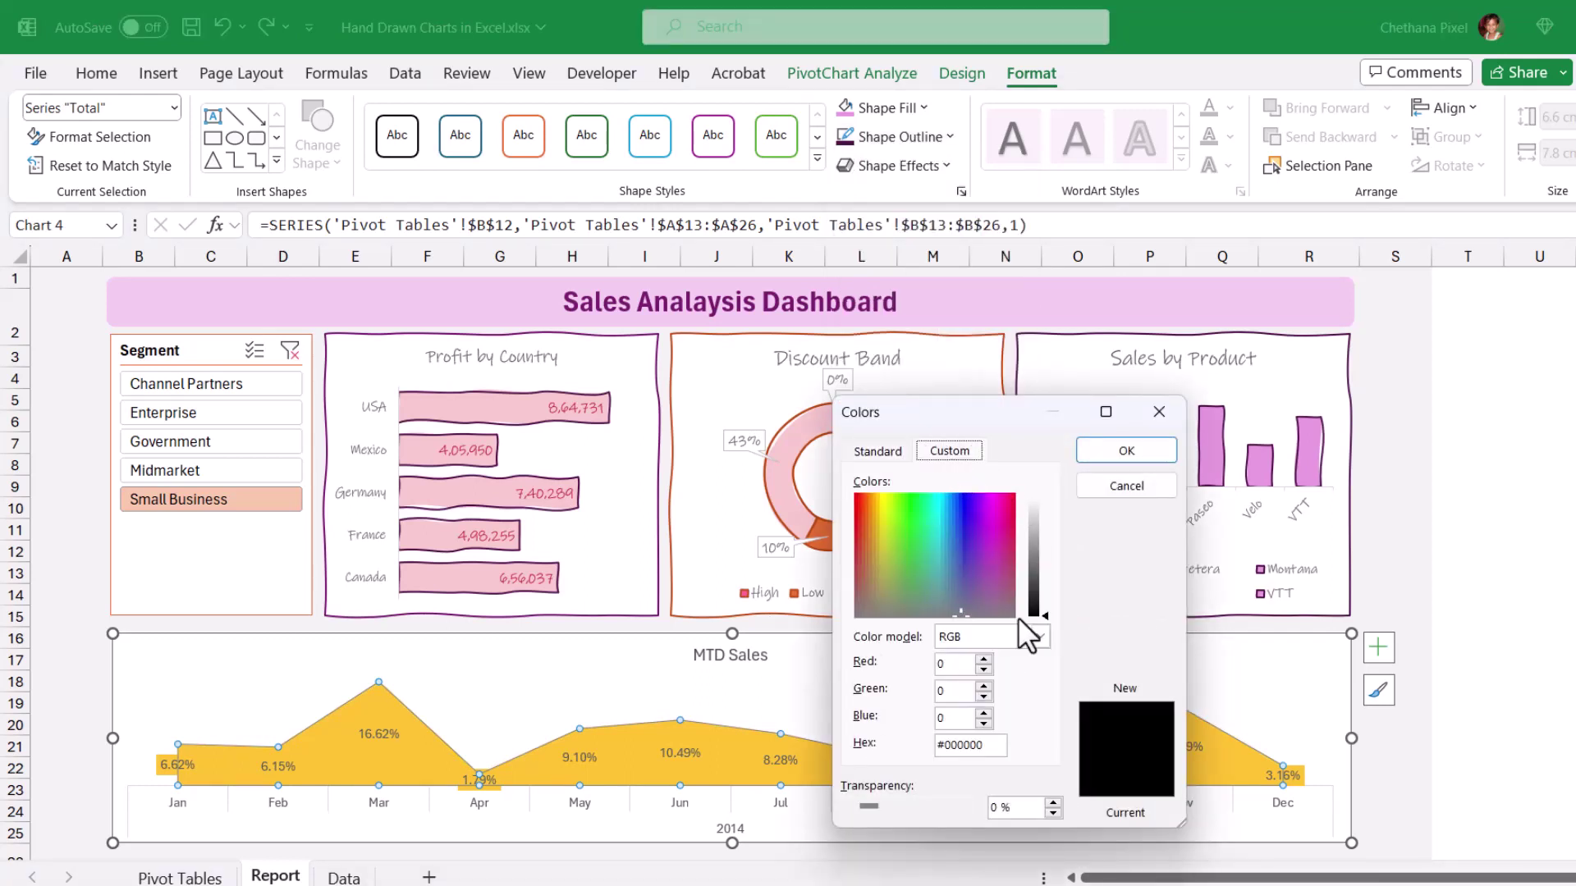
click(879, 515)
click(874, 497)
click(868, 511)
click(1043, 567)
click(1126, 452)
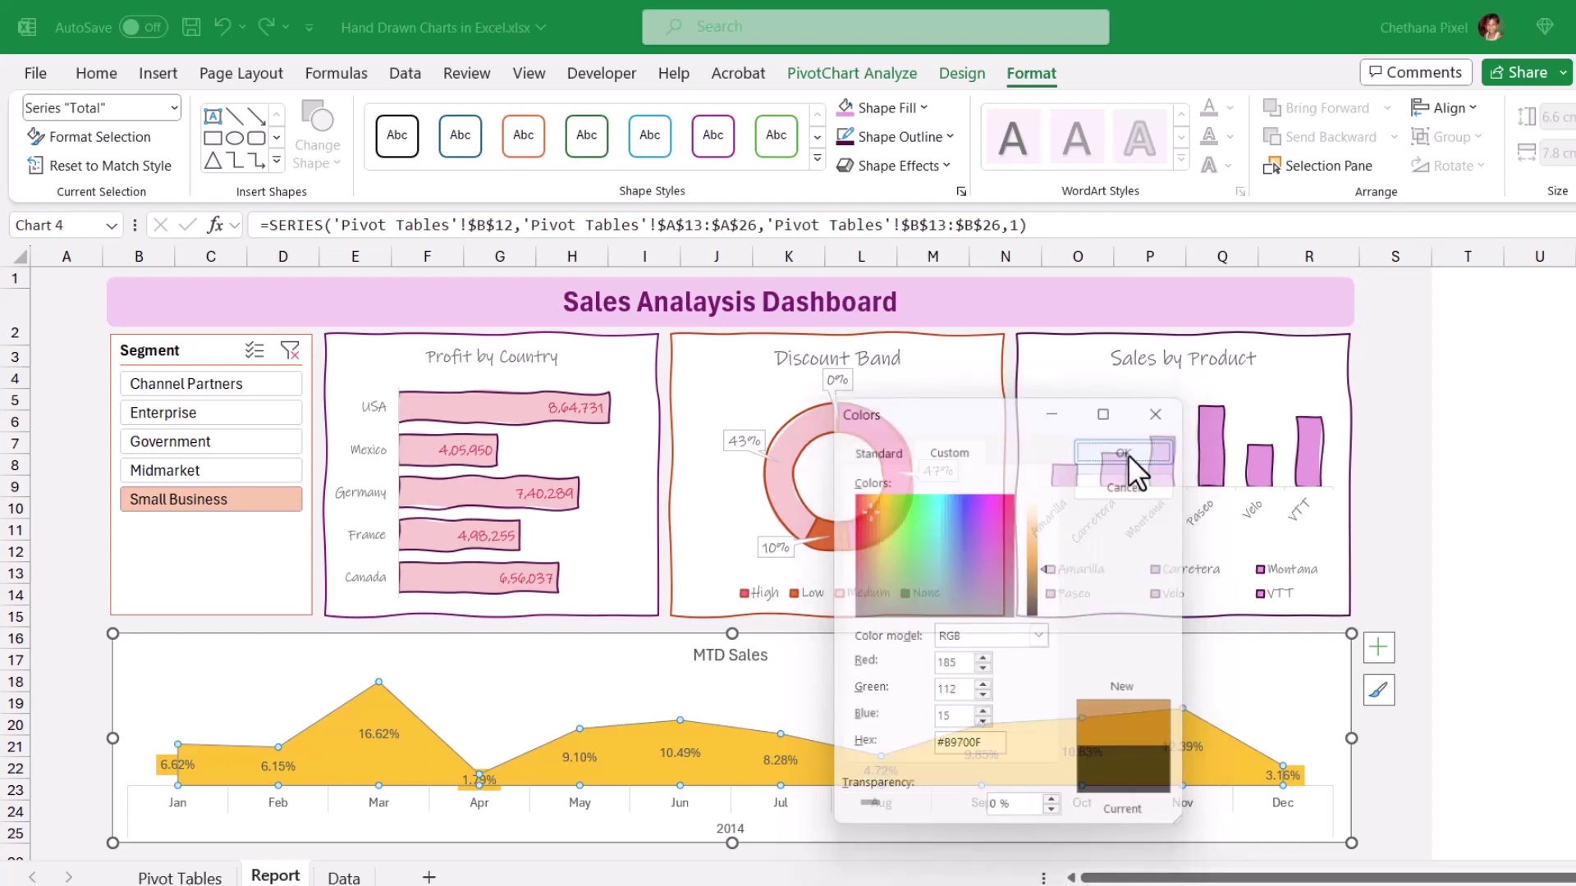
Step: Set the thickness of the MTD Sales area outline
click(949, 137)
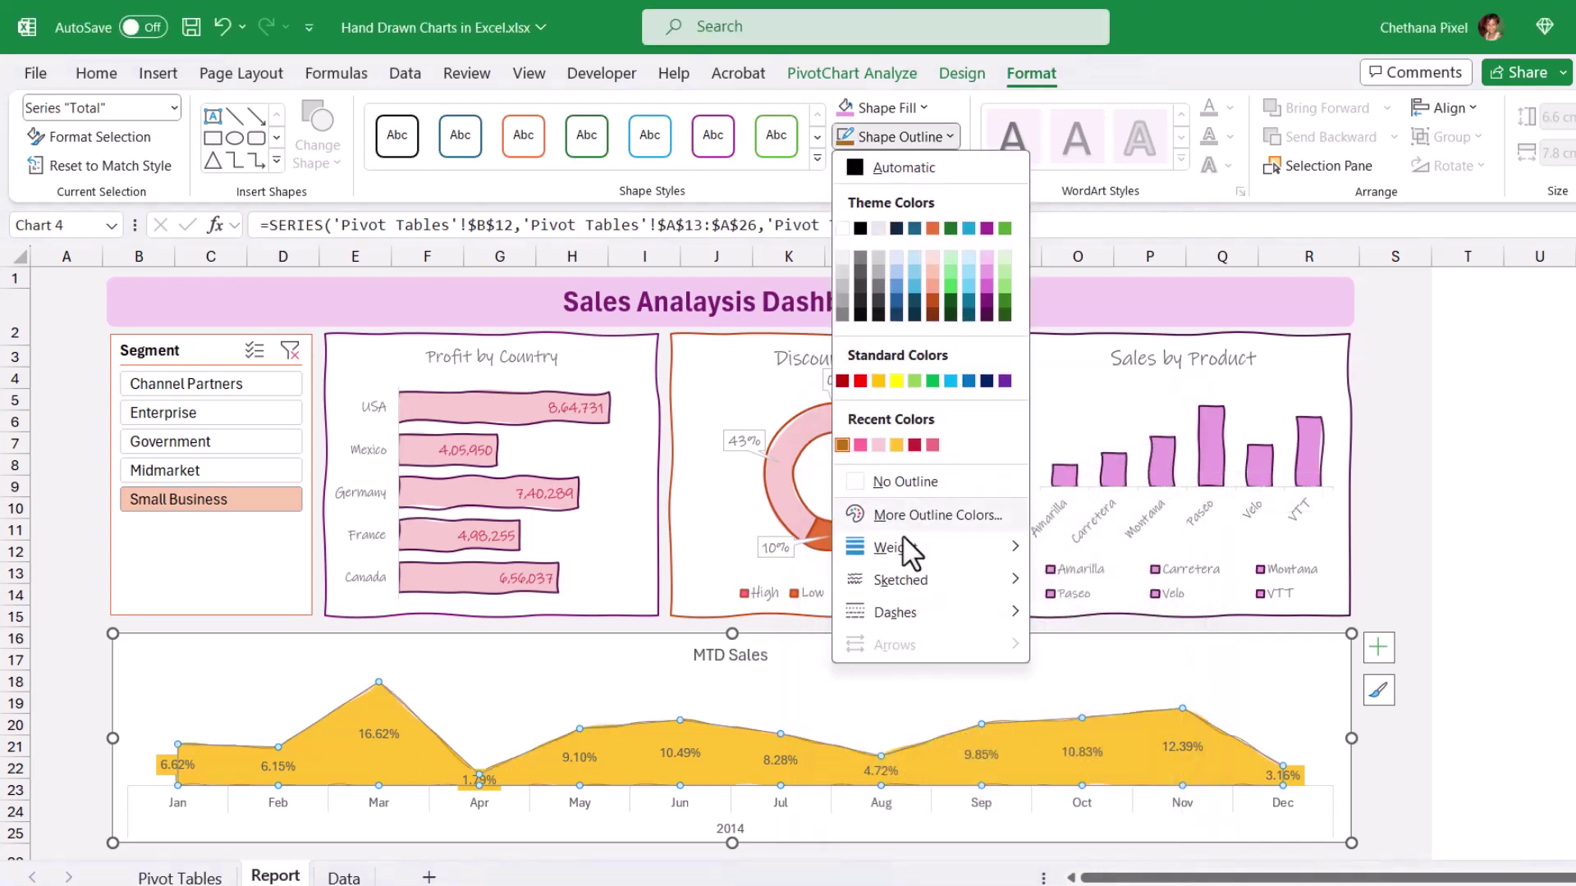
mouse_move(895, 549)
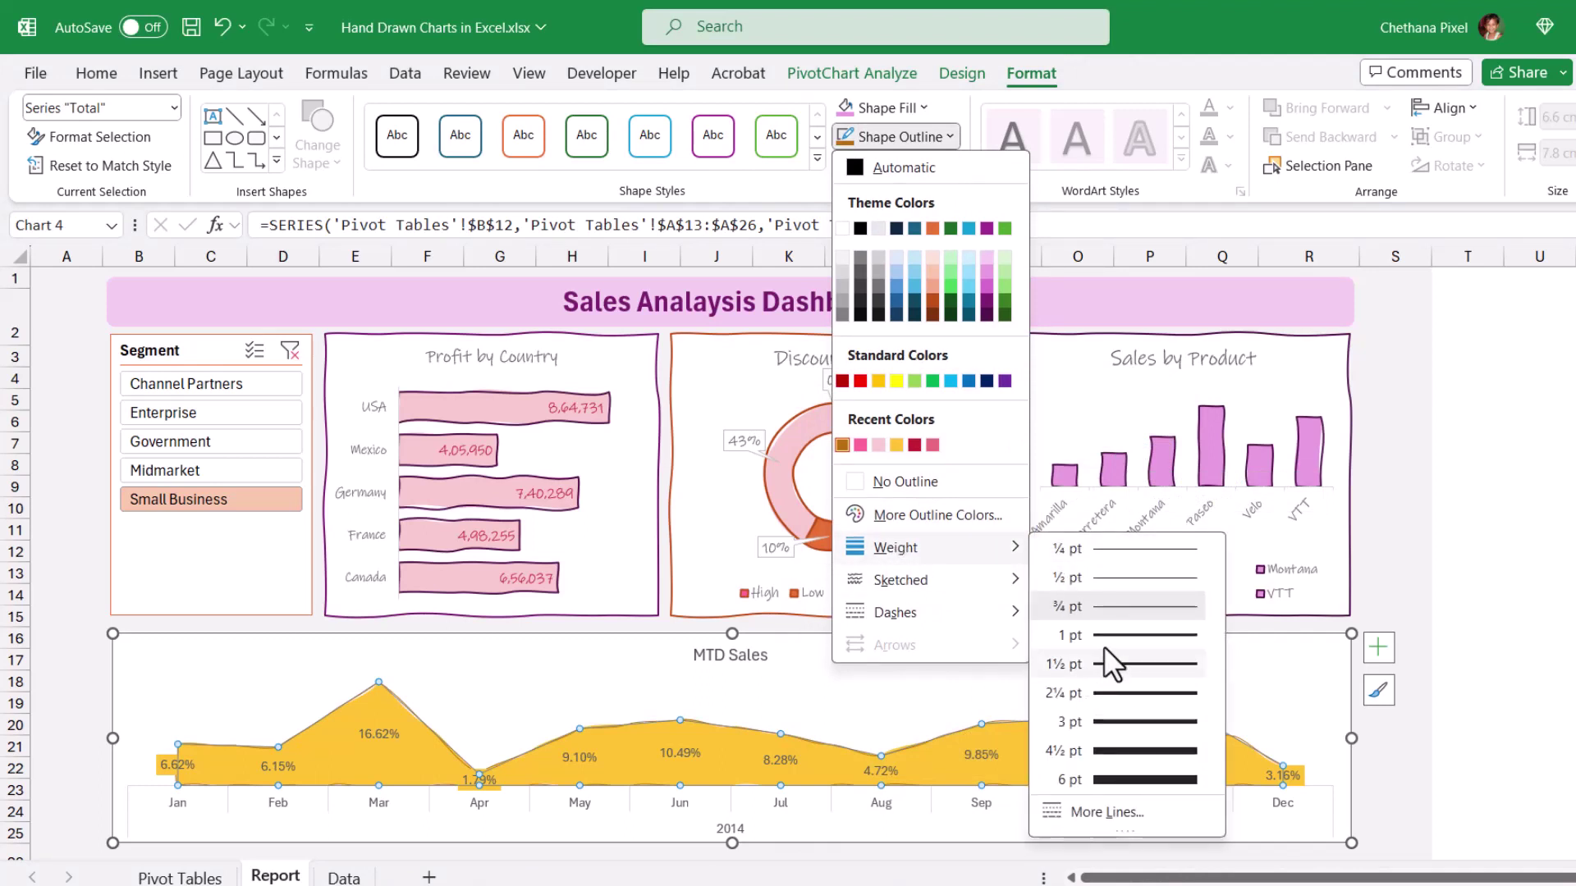
click(1103, 639)
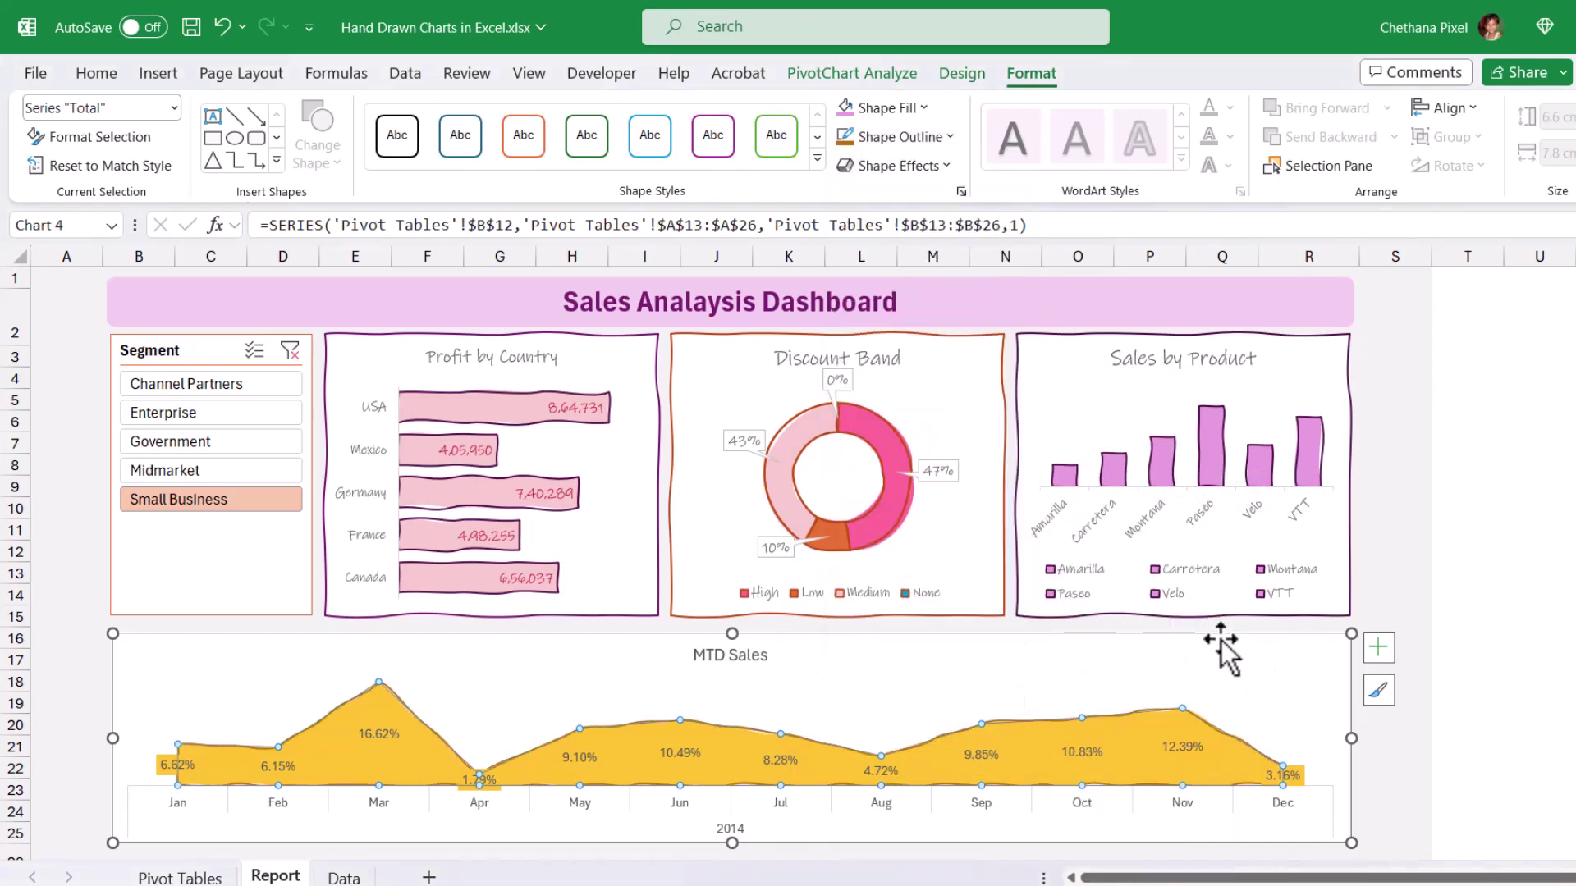
Step: Give the MTD Sales chart a sketched 1 pt brown-orange border
click(1246, 646)
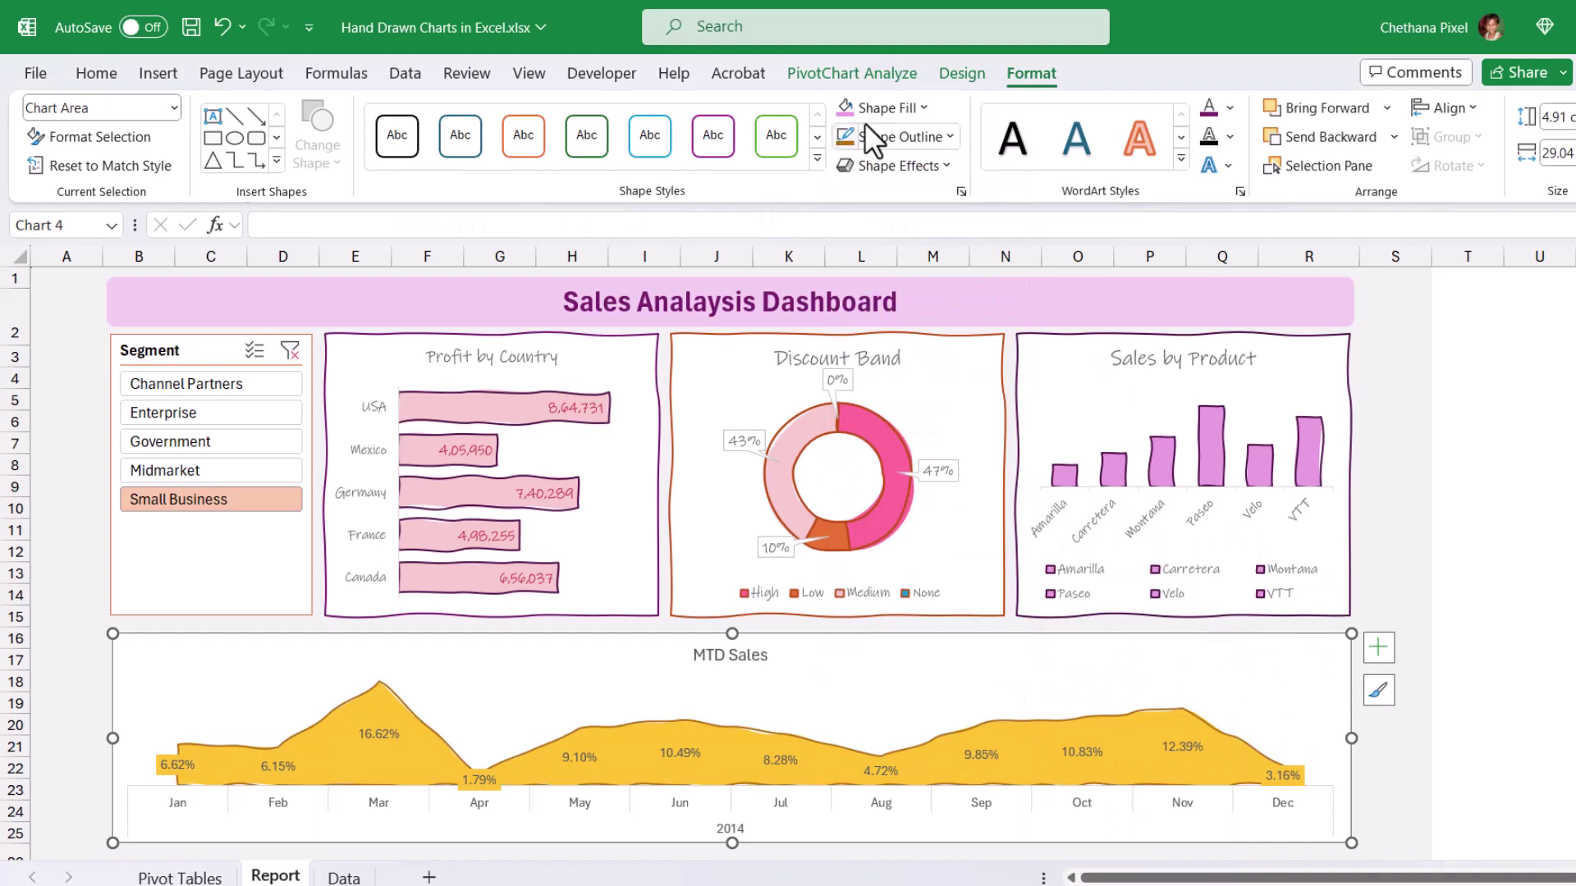
click(952, 136)
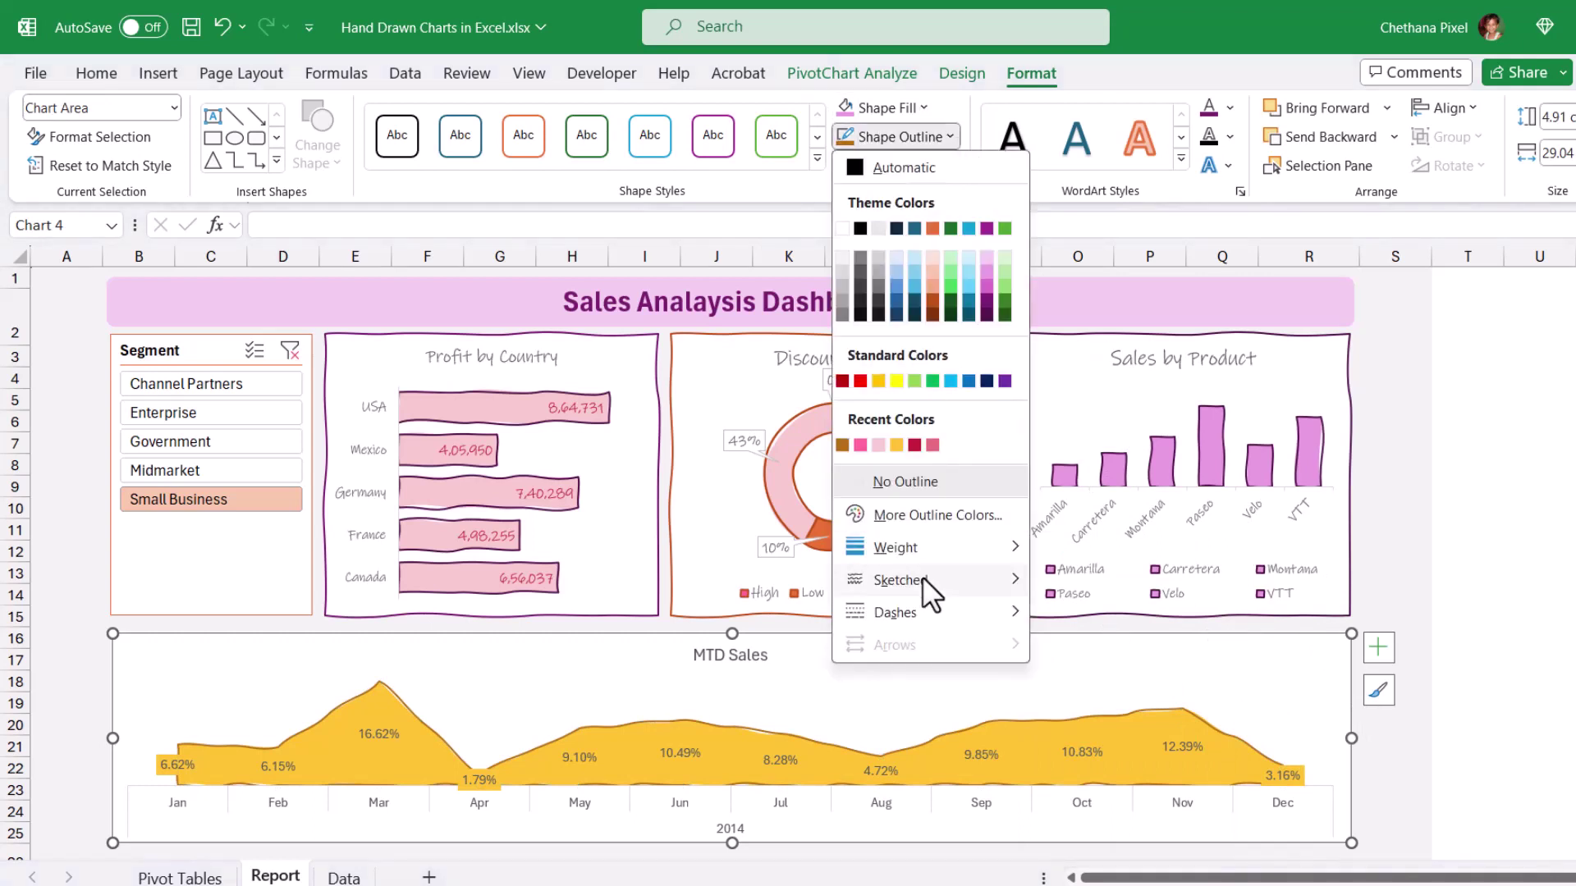
mouse_move(923, 577)
click(1044, 638)
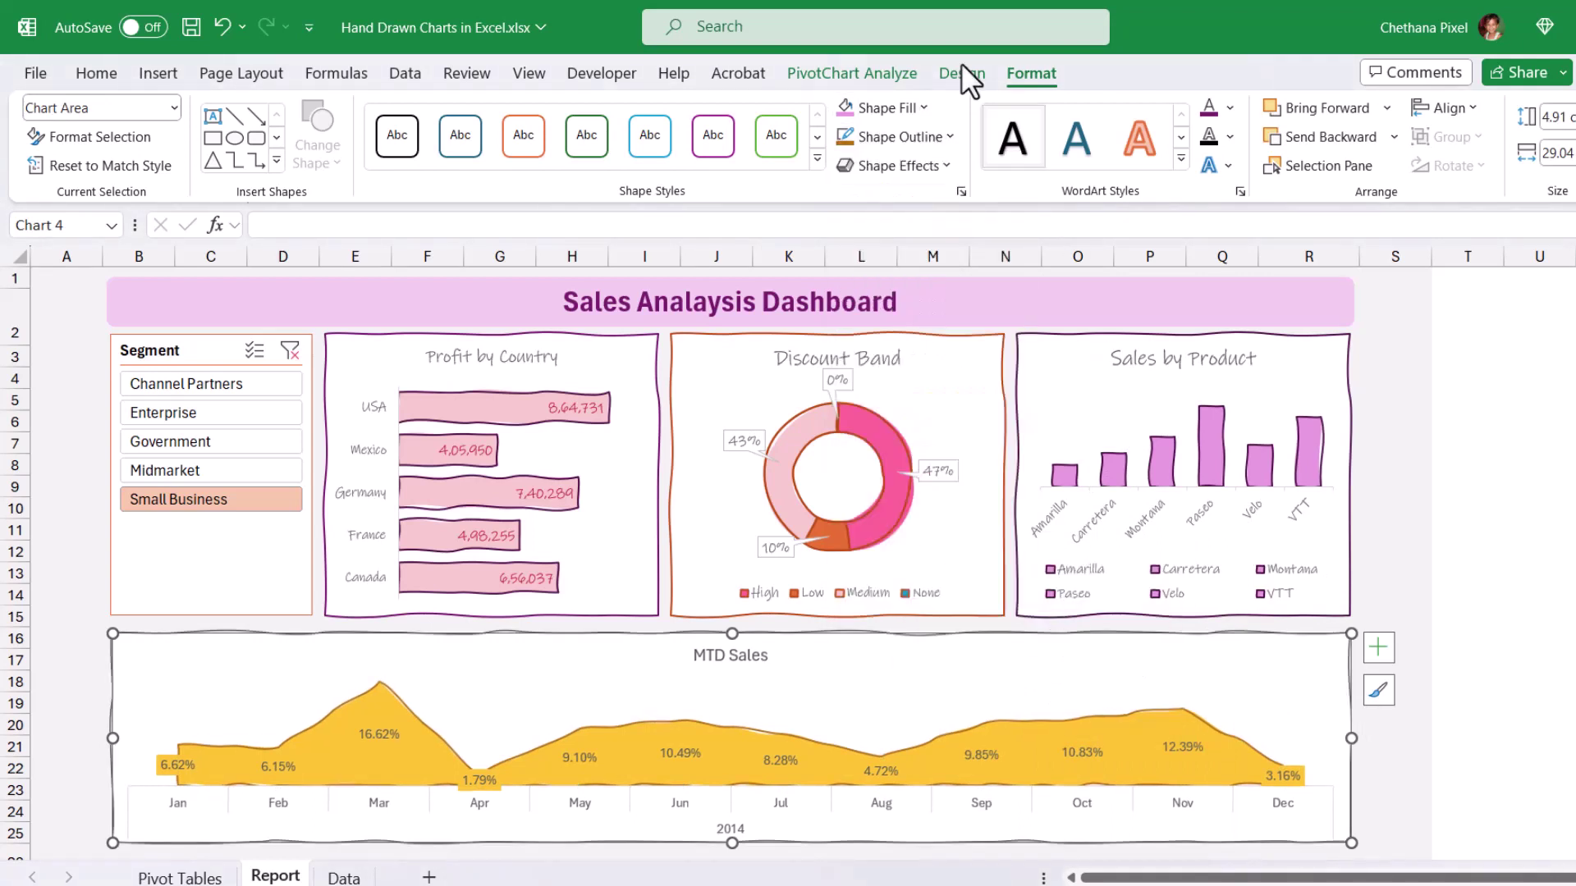
click(938, 138)
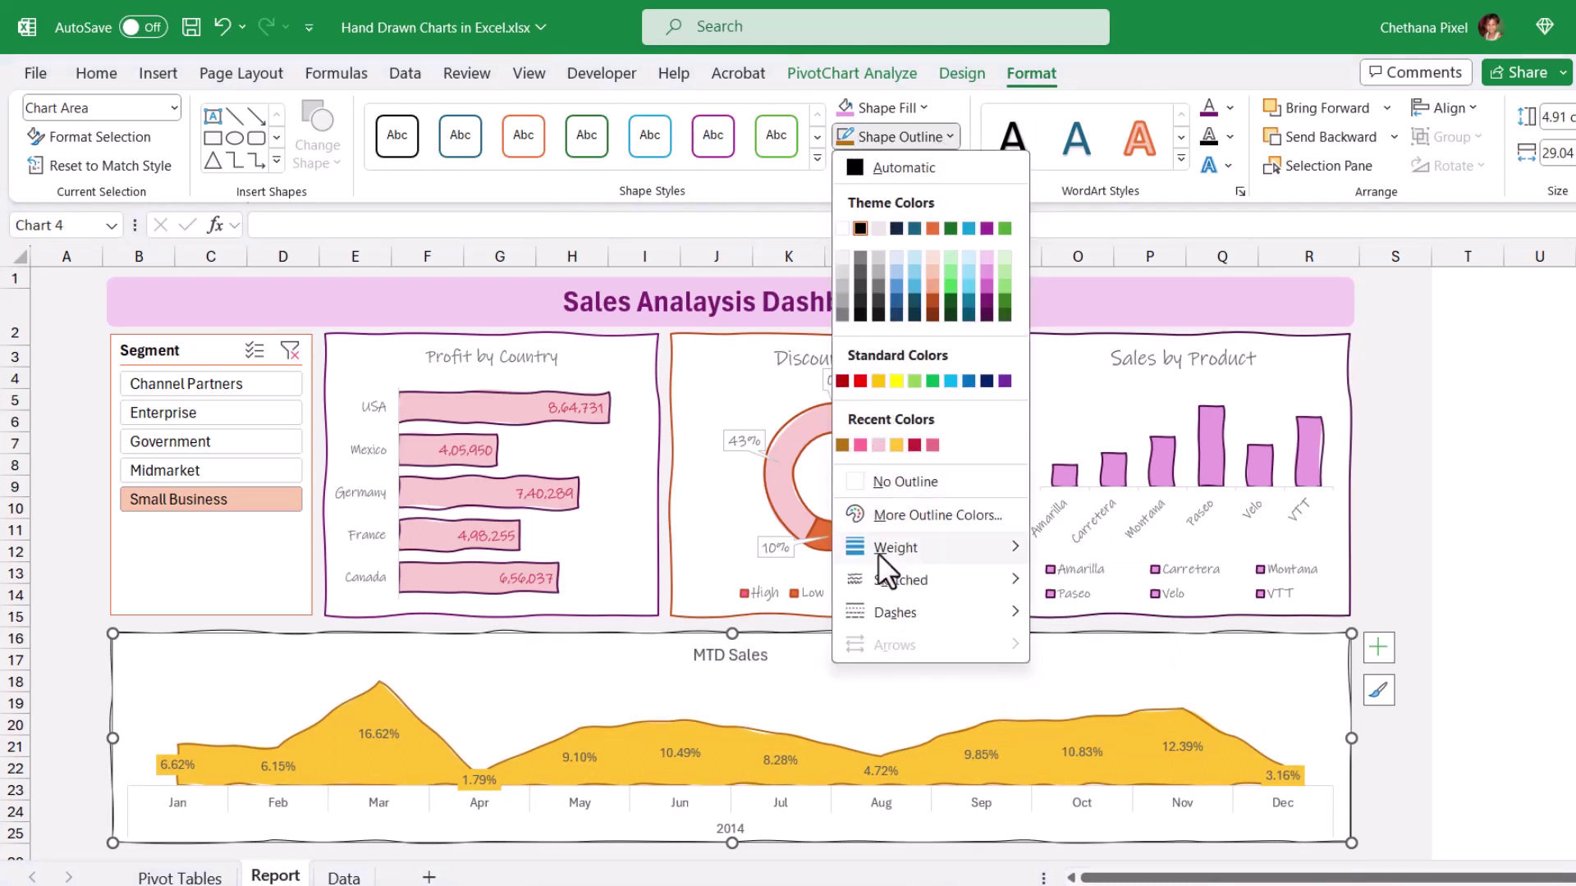
mouse_move(946, 555)
click(1136, 633)
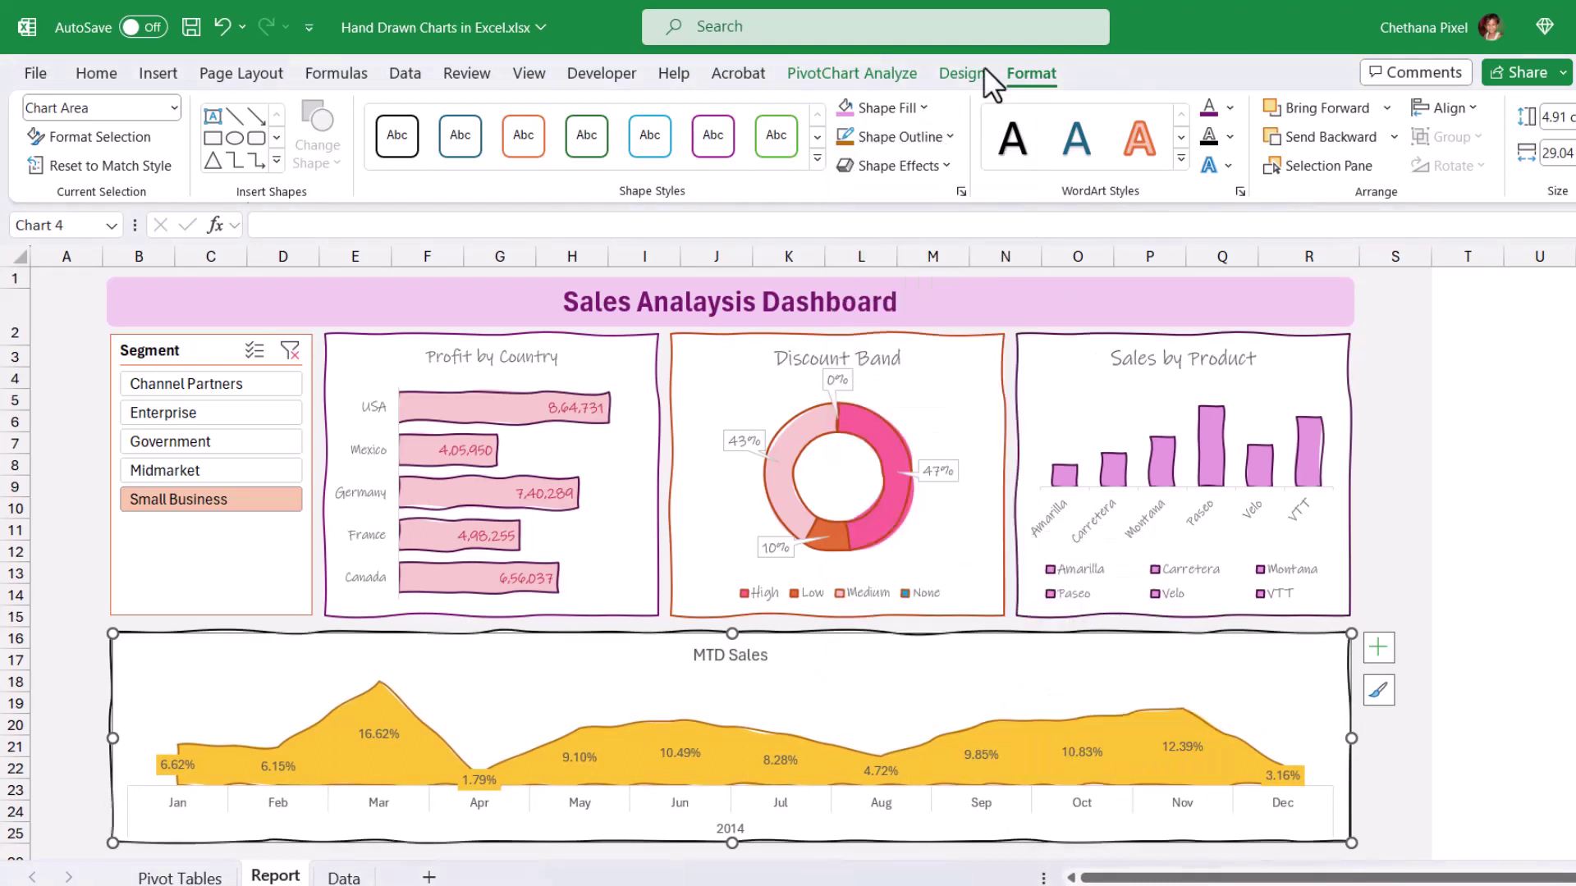
click(844, 140)
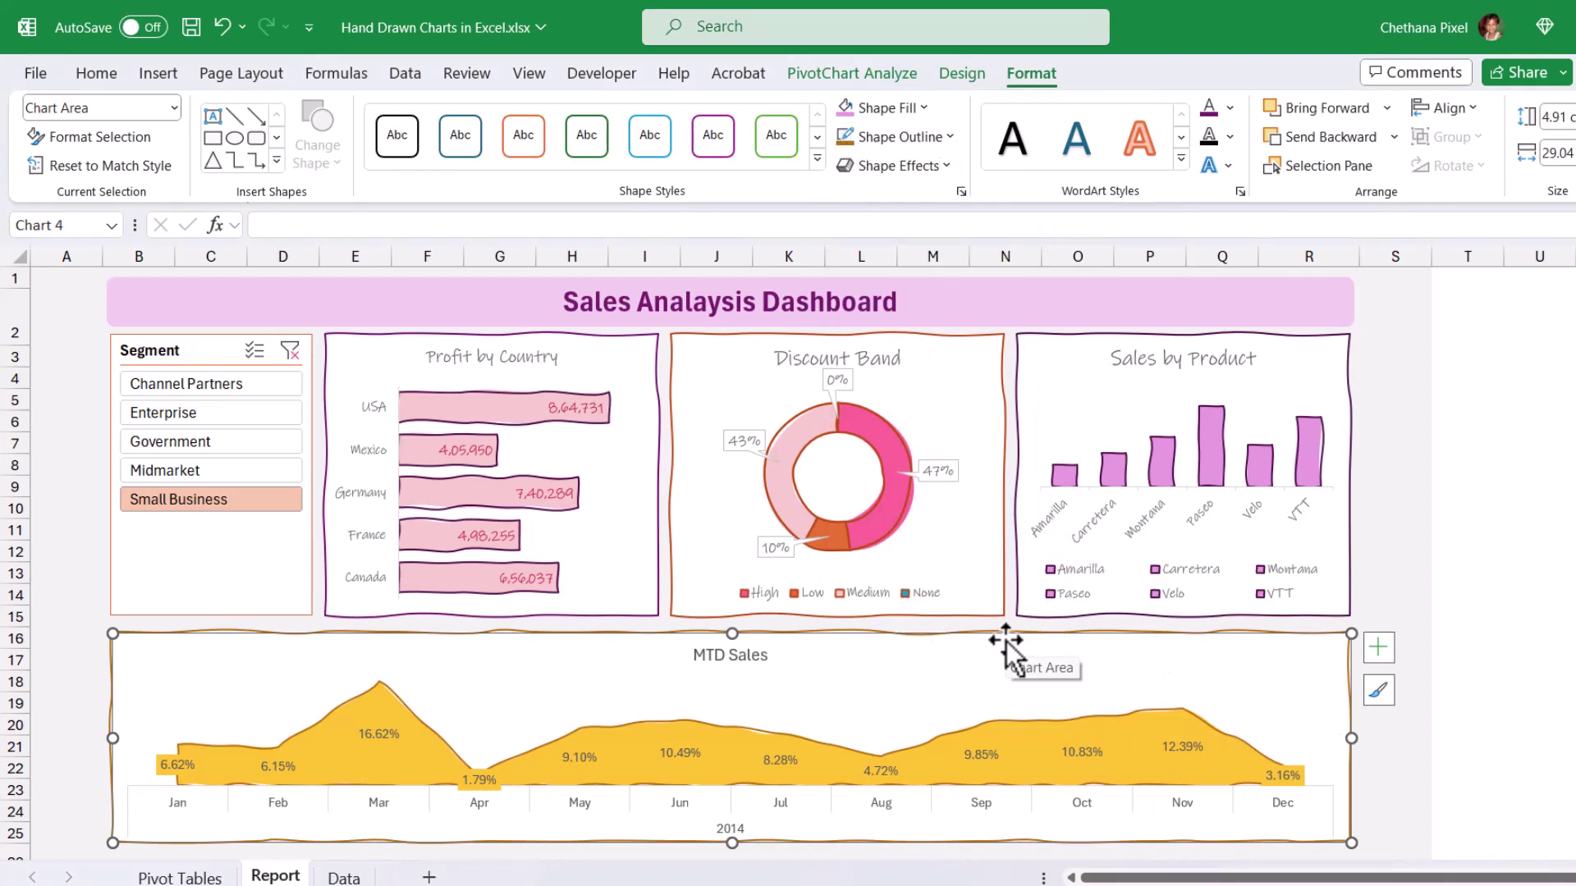
Step: Set the MTD Sales chart text to the Ink Free font
click(96, 73)
click(216, 119)
text(Ink Free)
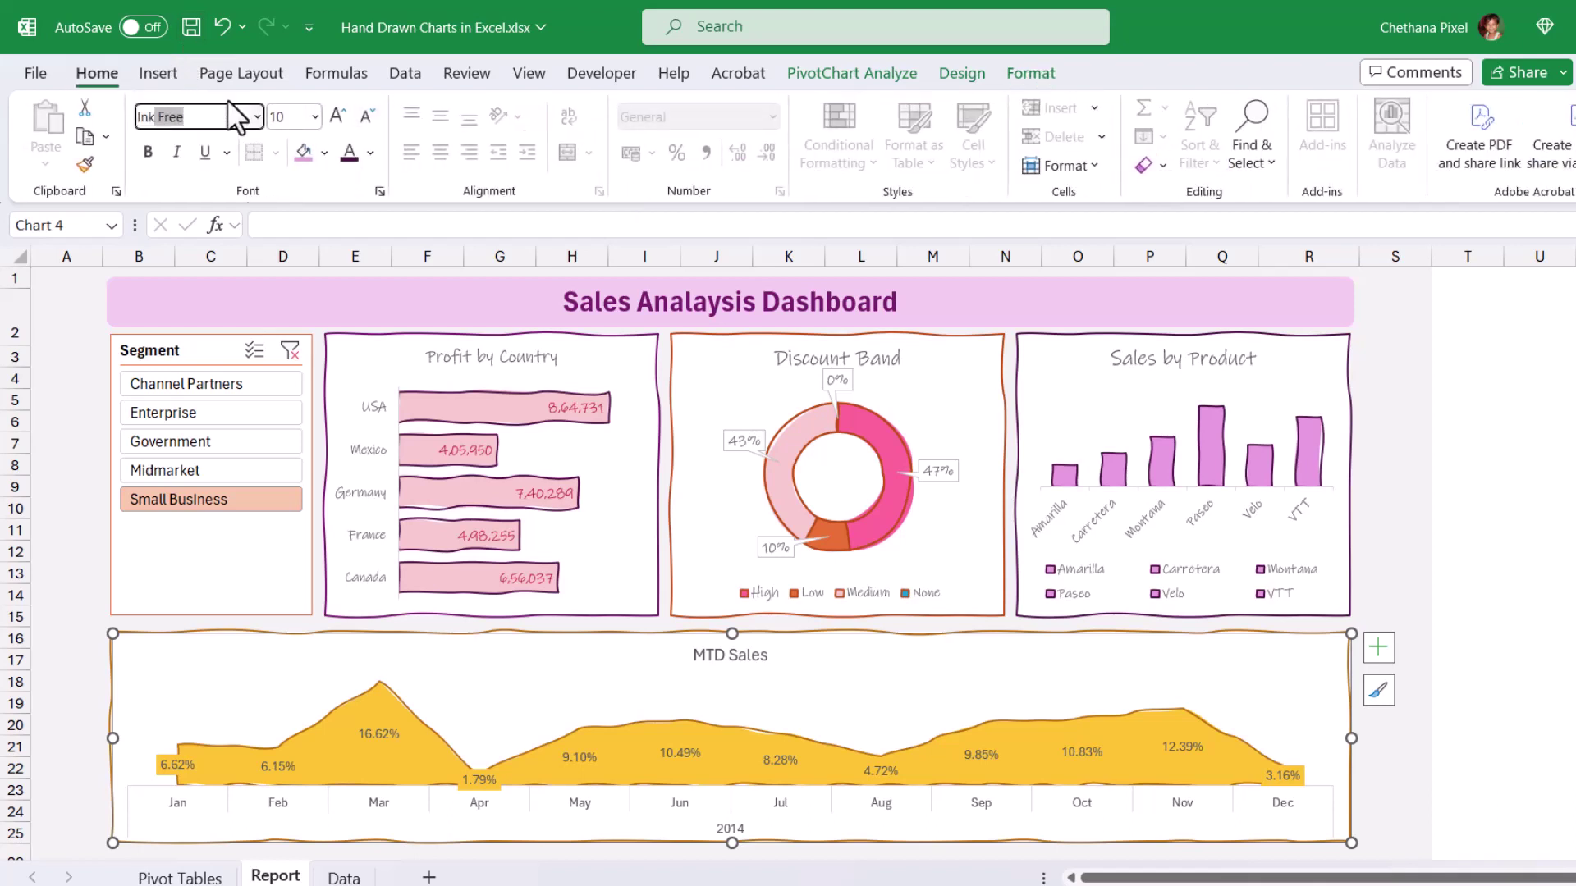
key(Return)
key(Escape)
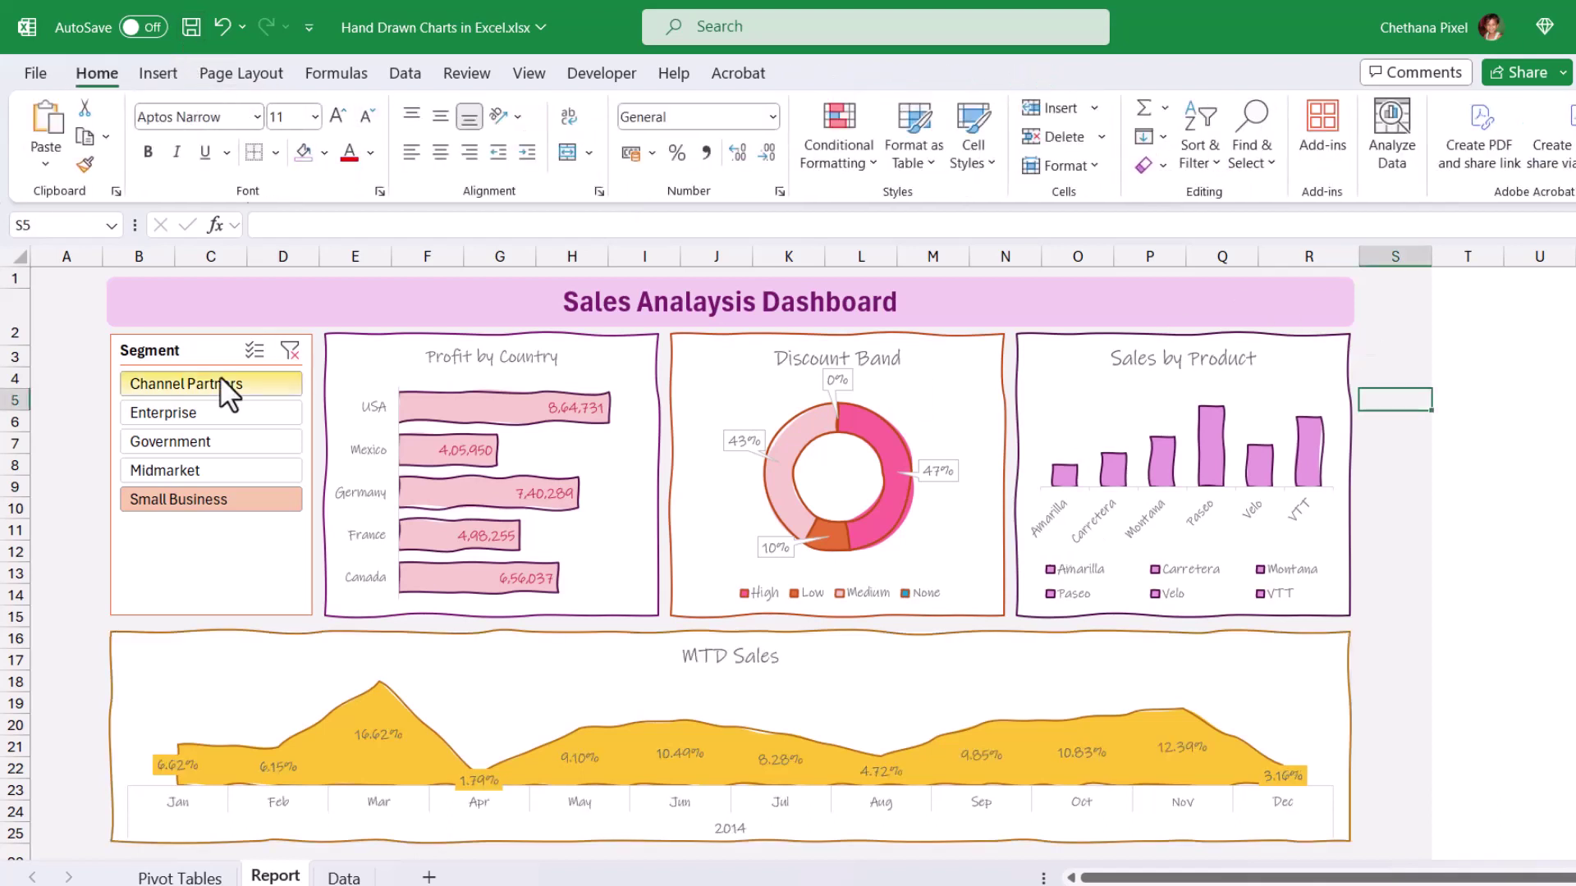
Step: Filter the dashboard by Channel Partners, Government and Midmarket in turn, then clear the Segment filter
click(289, 348)
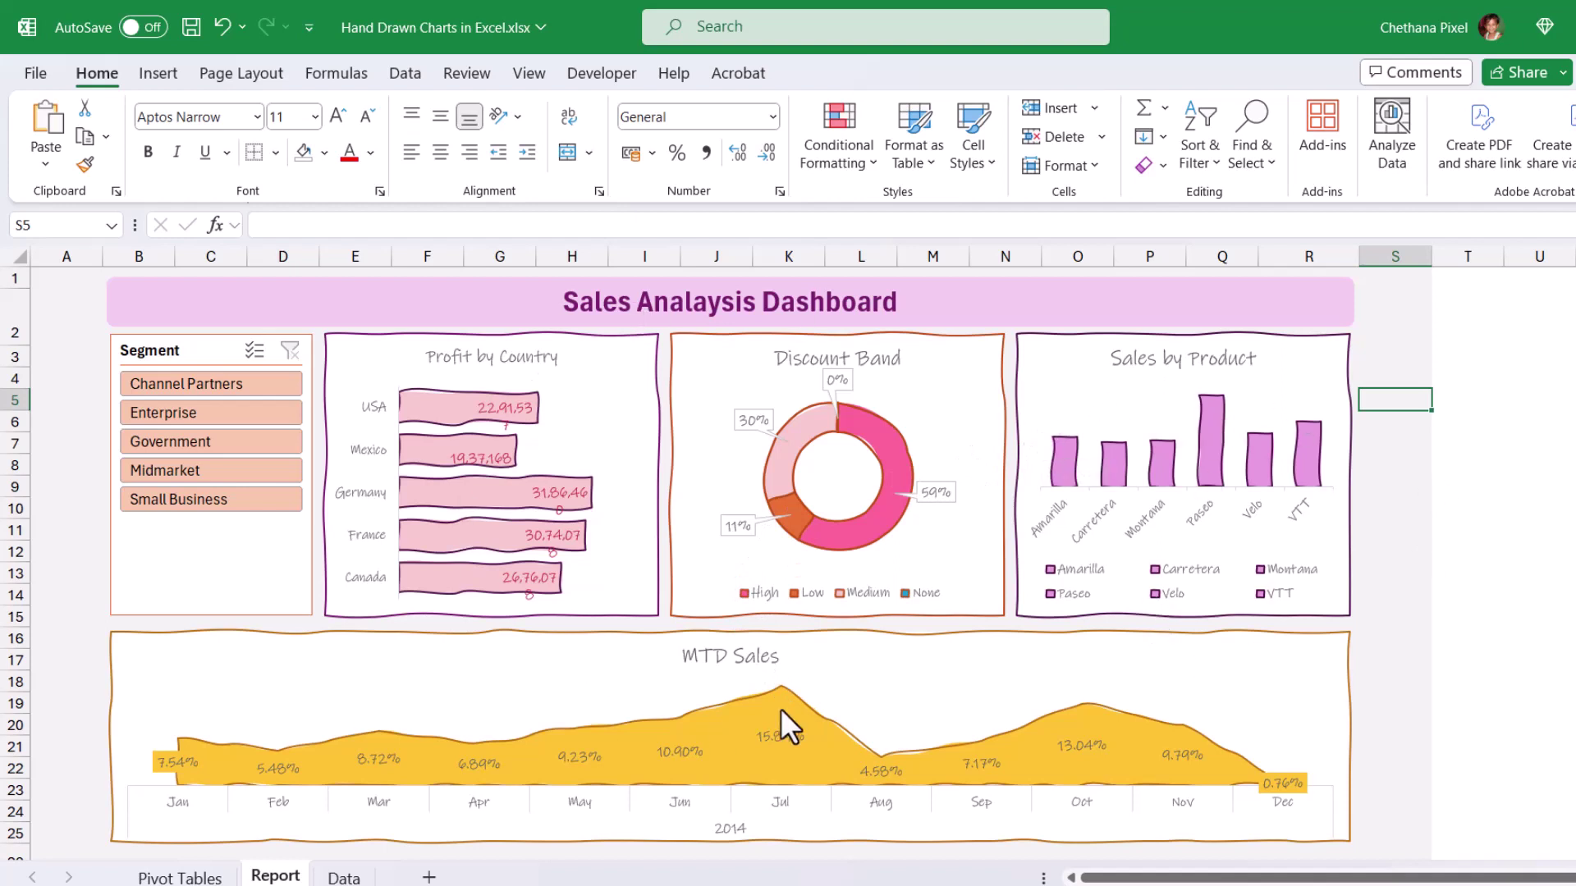
click(272, 392)
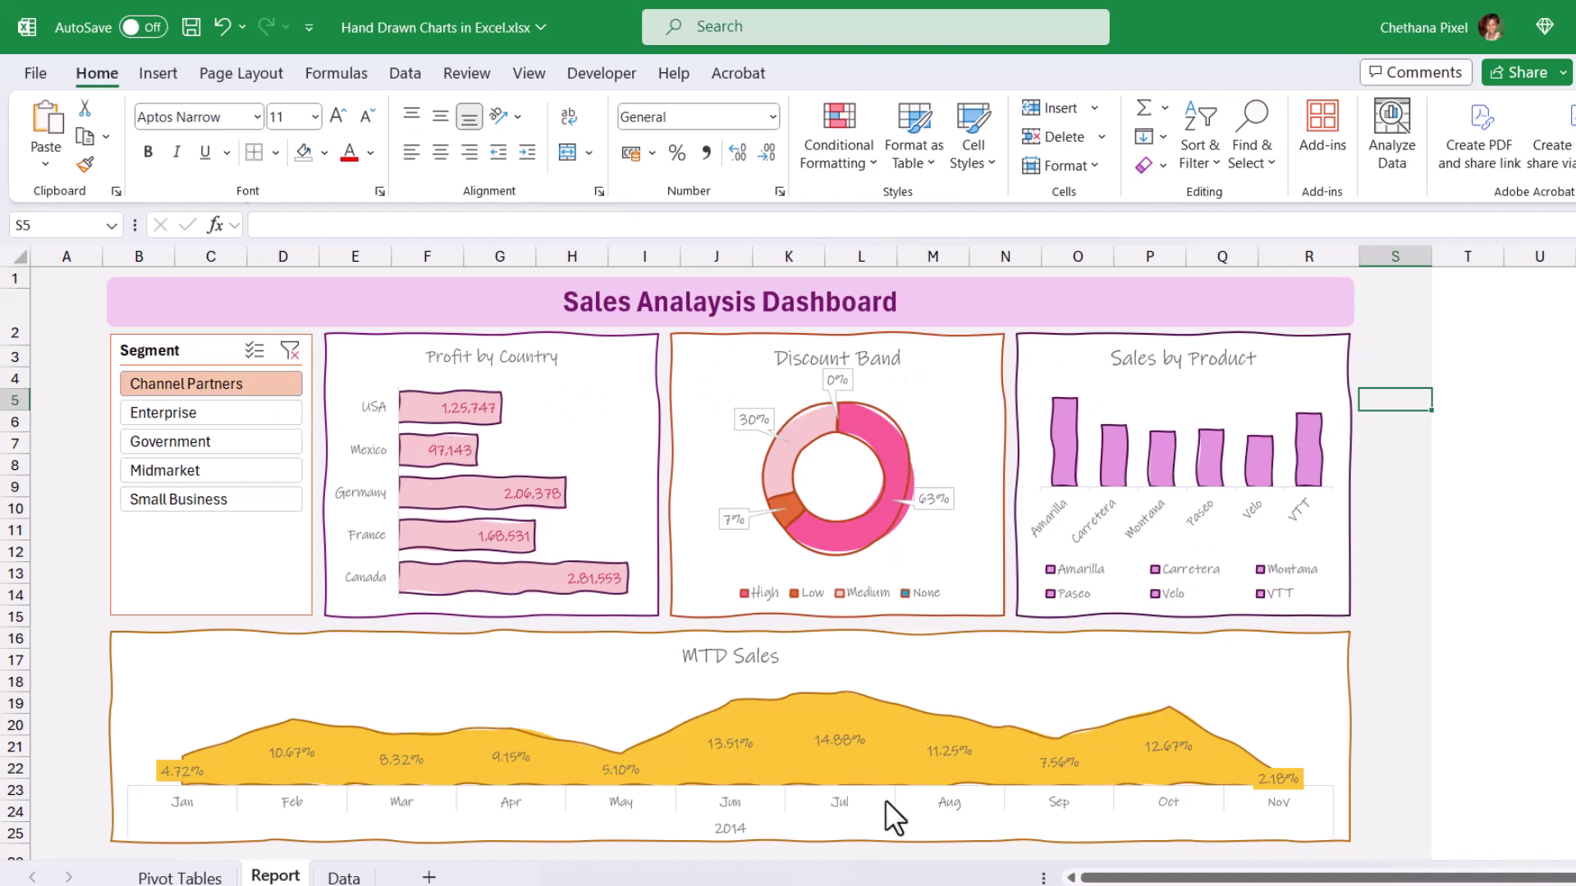
click(141, 440)
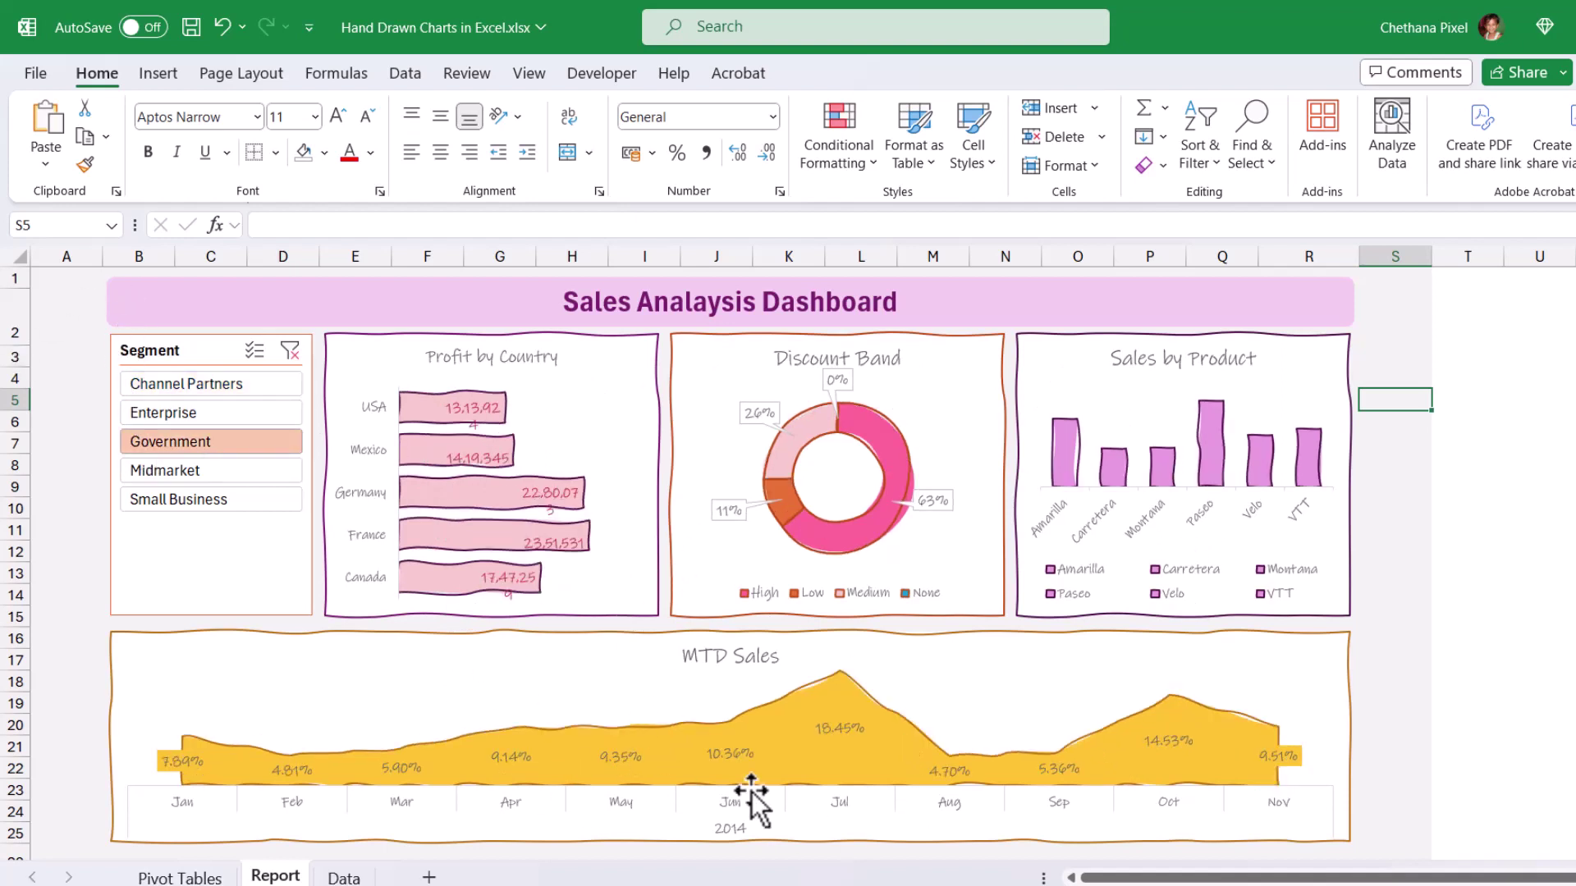
click(169, 470)
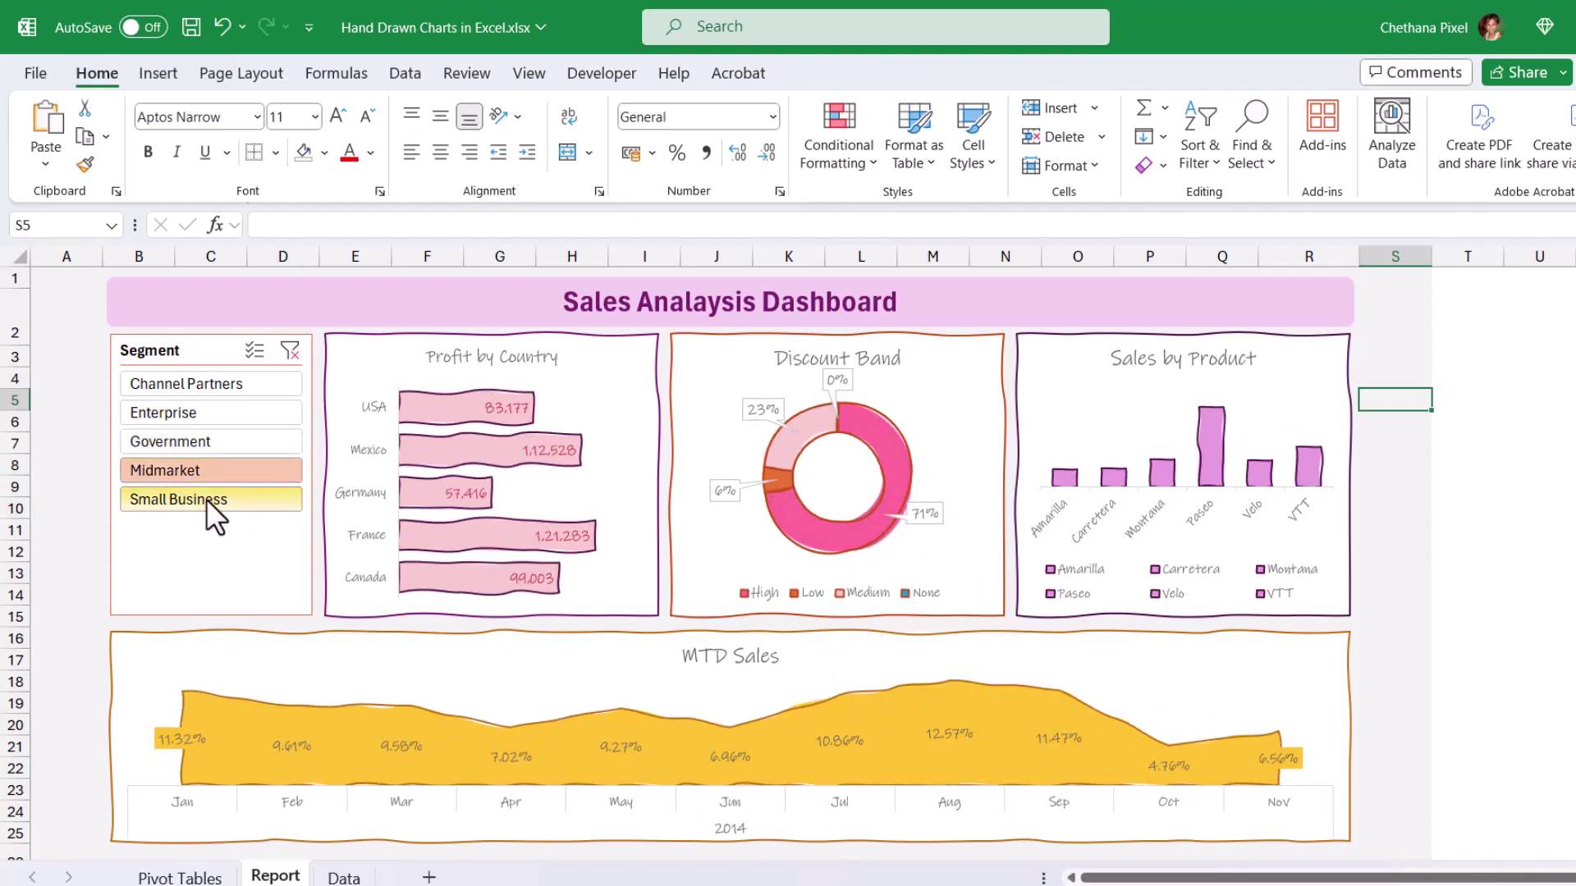
click(293, 352)
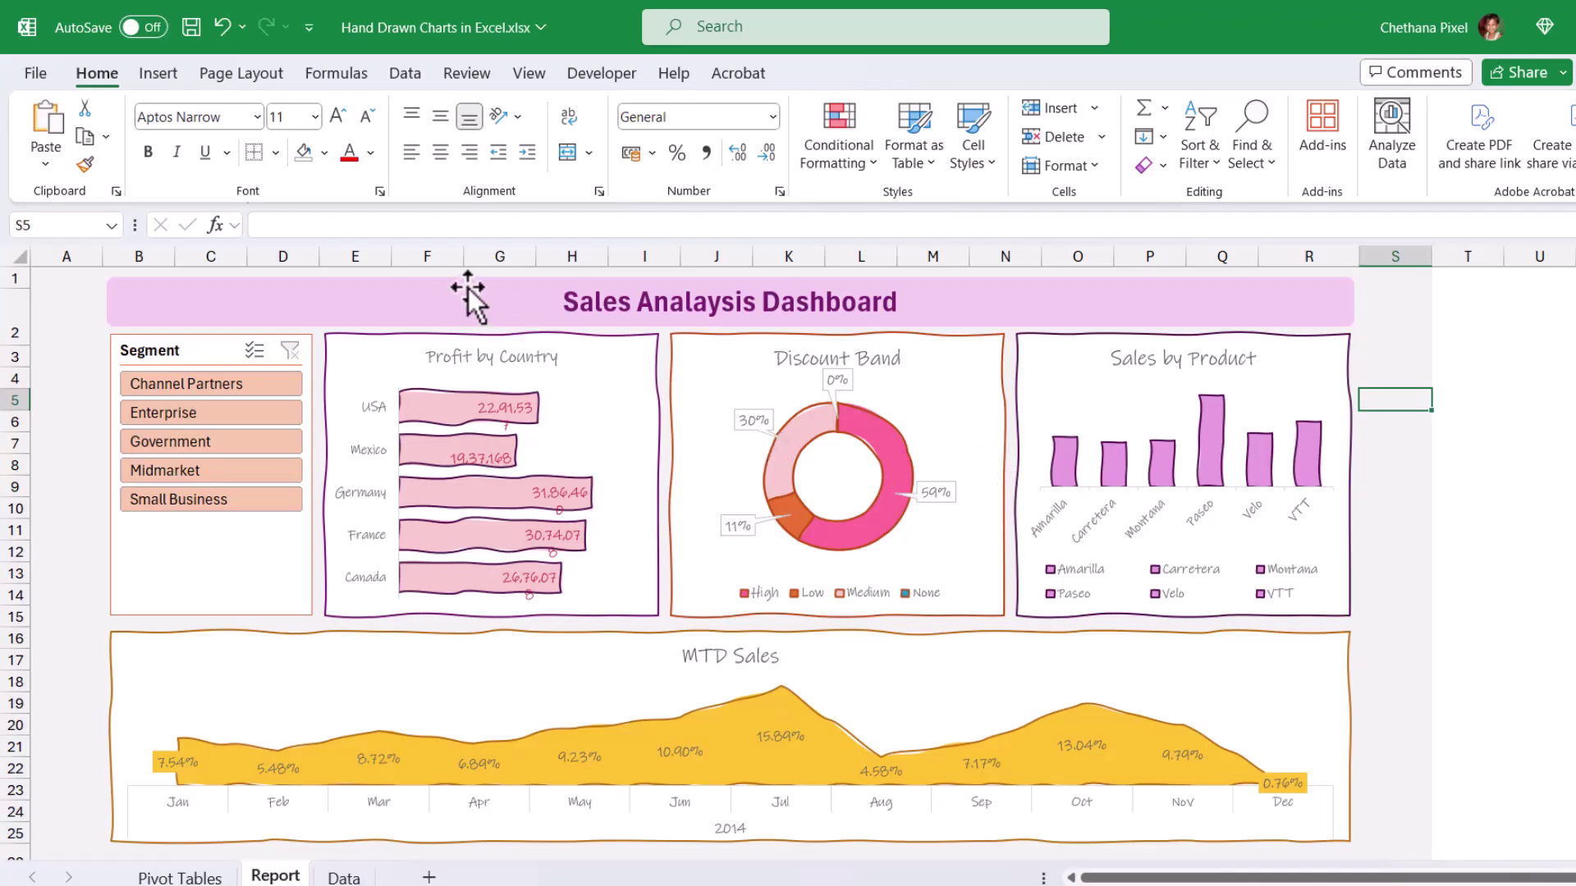
Step: Give the title banner a wavy sketched dark purple outline, 1½ pt thick
click(468, 289)
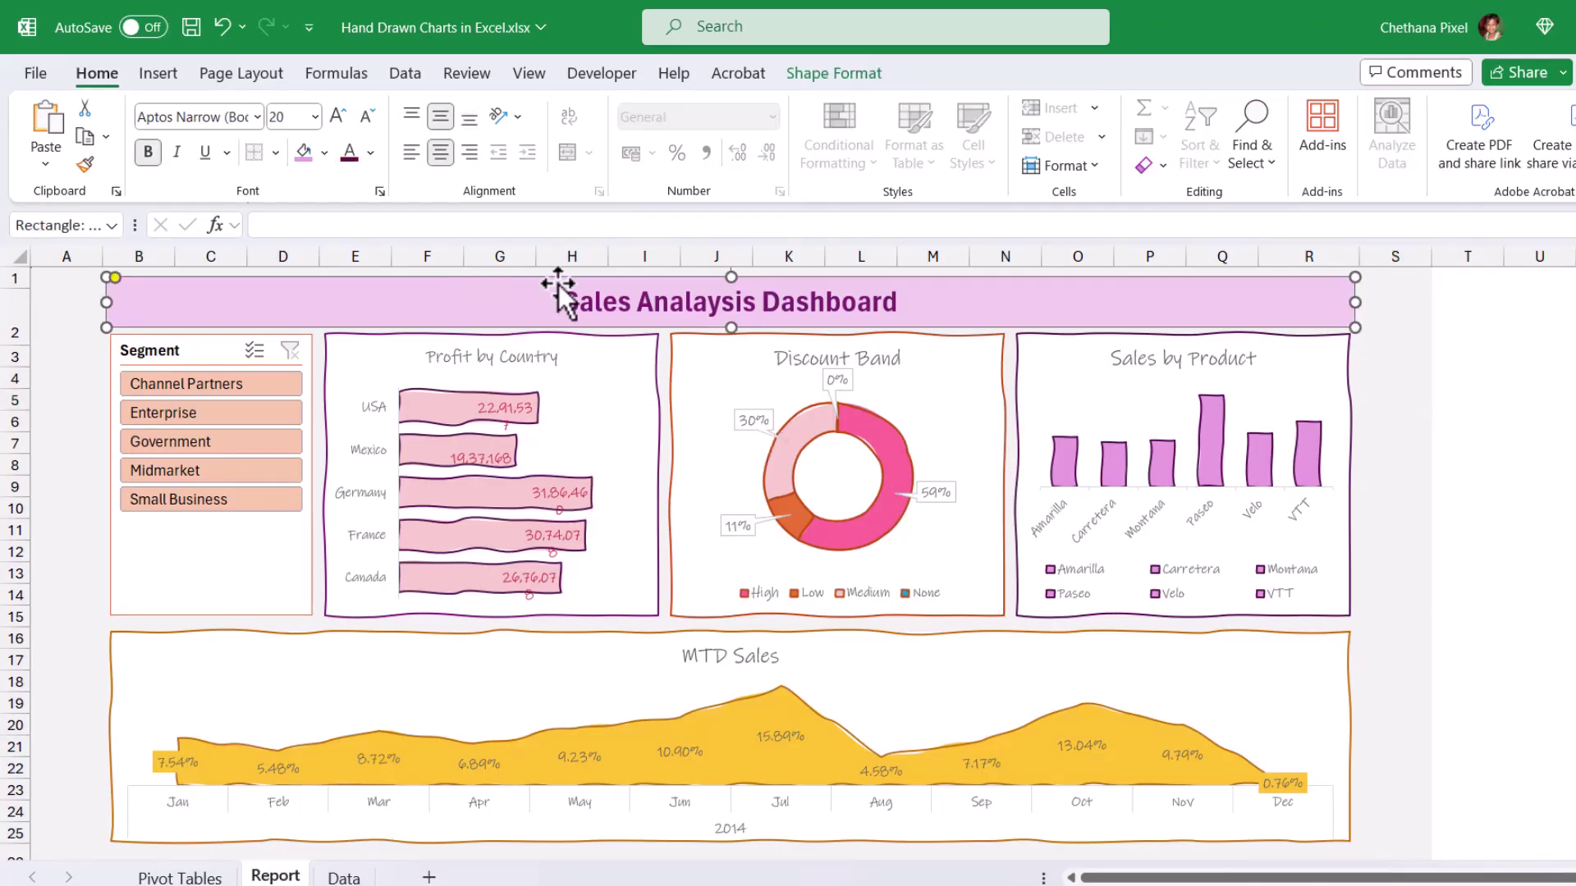
click(854, 78)
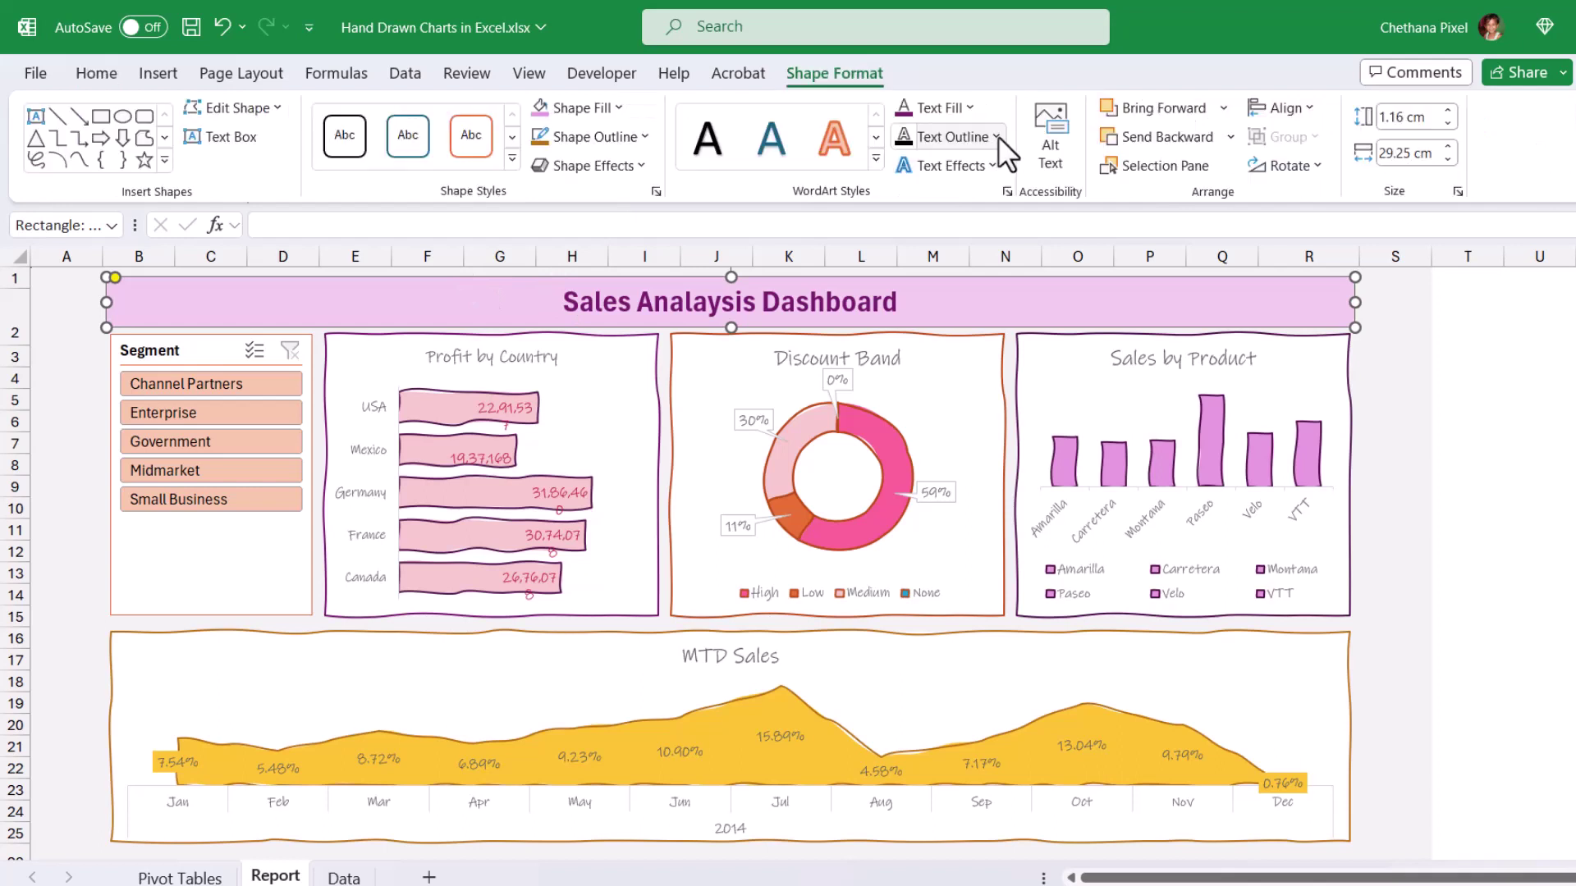
click(645, 138)
mouse_move(665, 581)
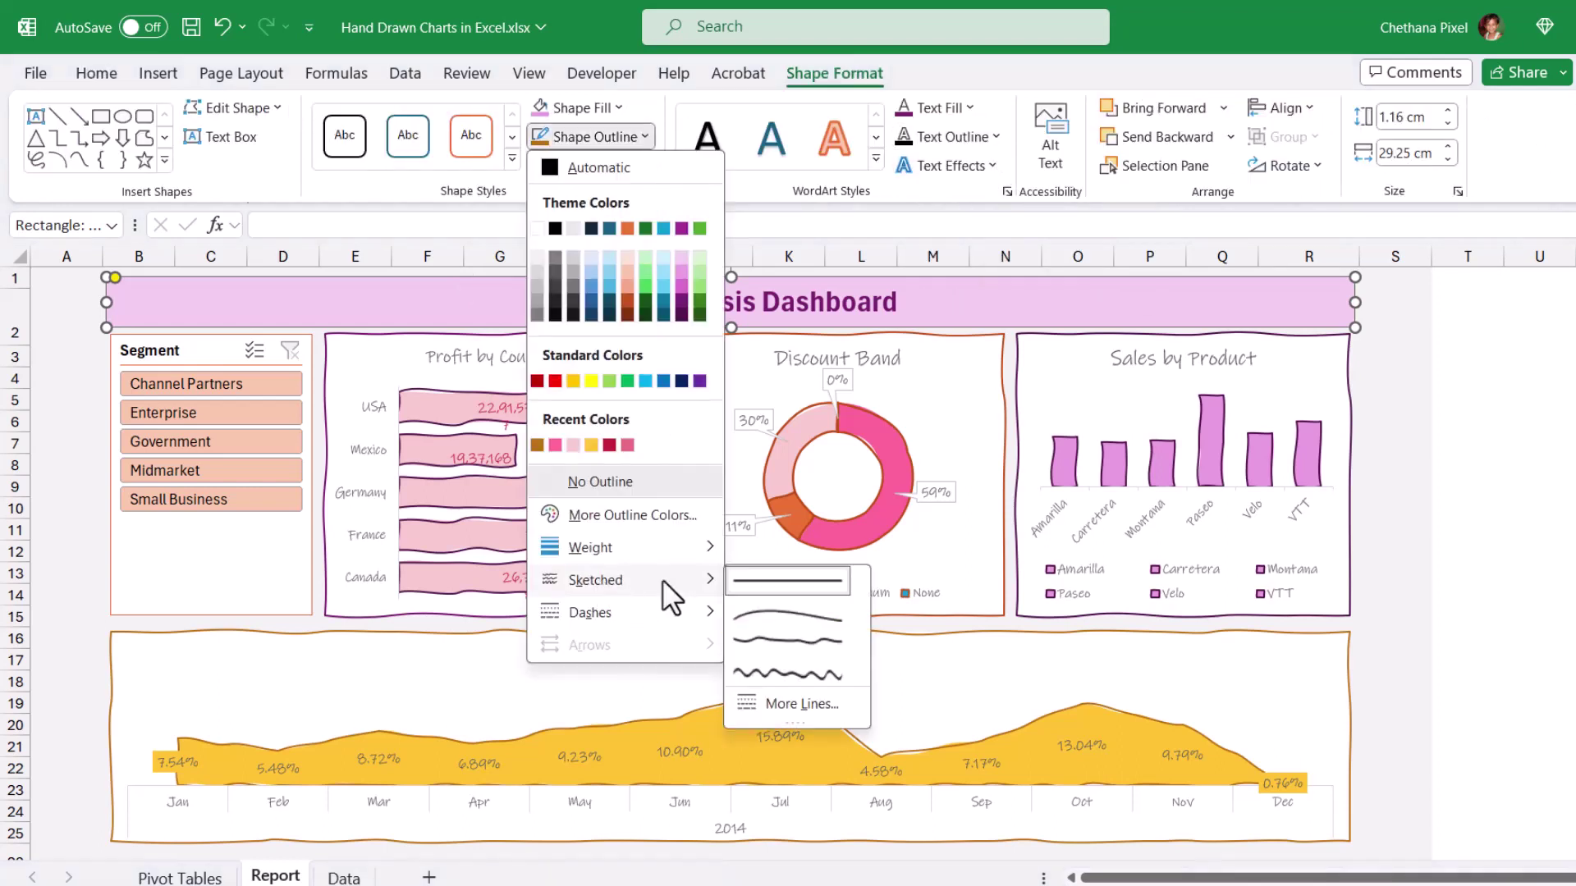
click(807, 641)
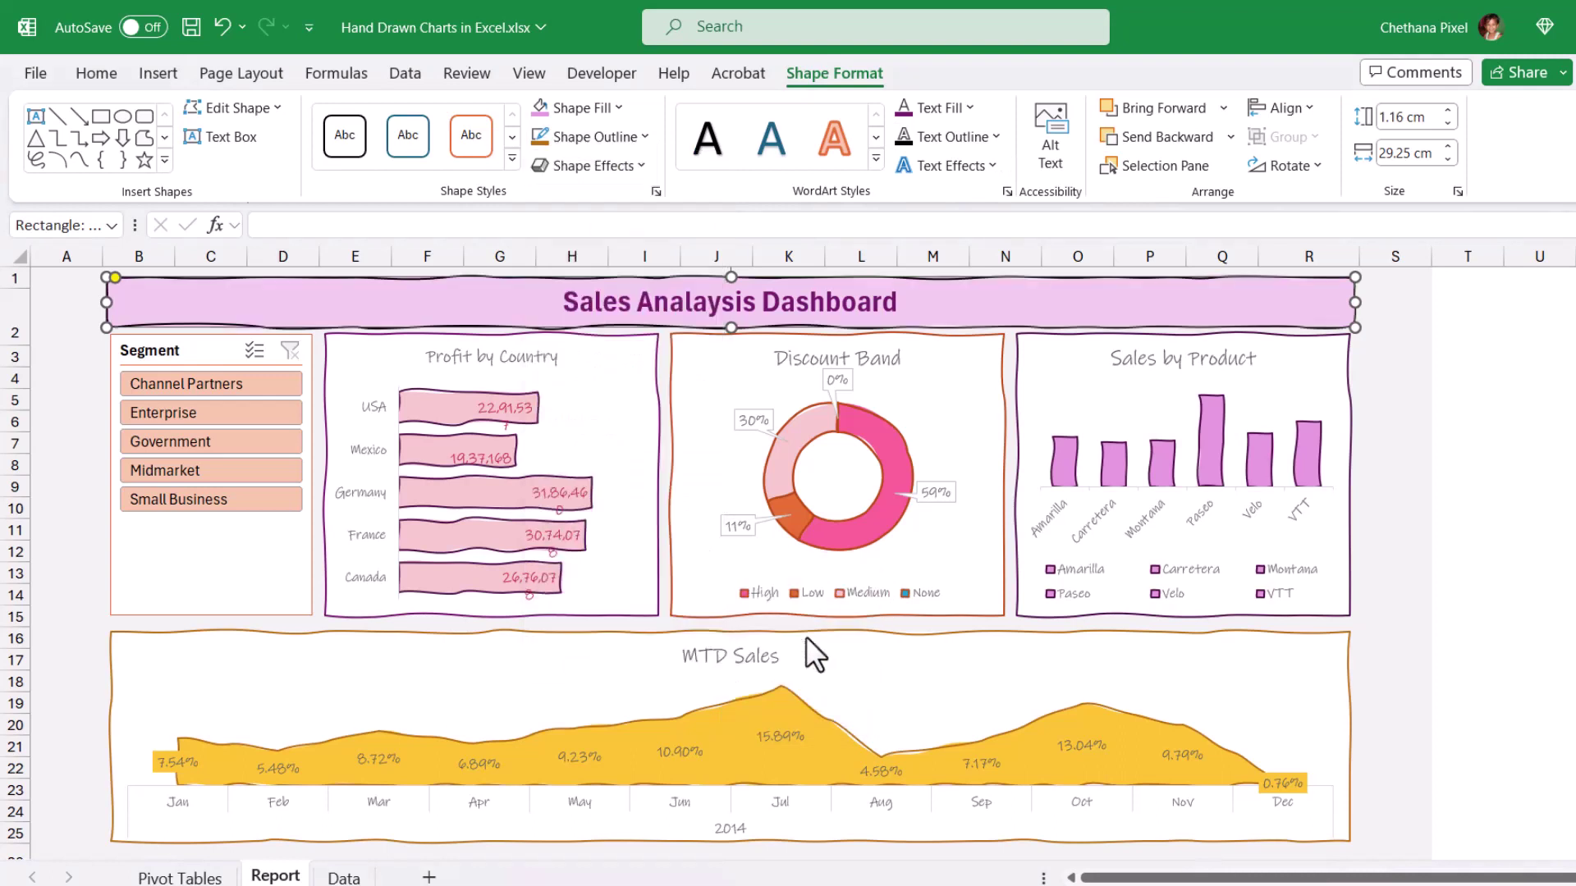
click(645, 138)
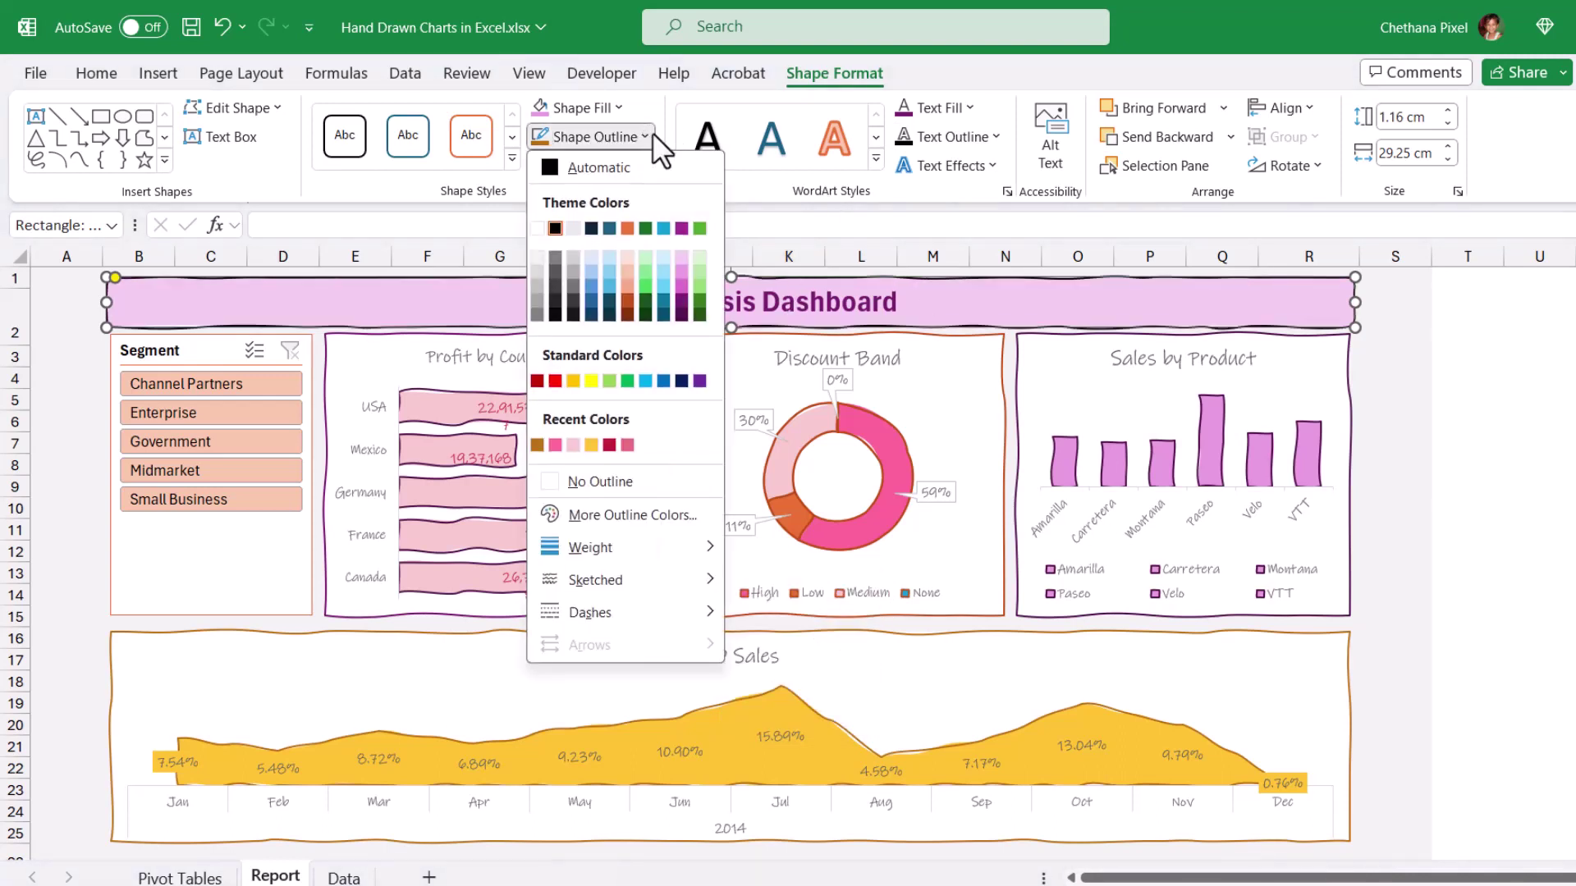
click(682, 301)
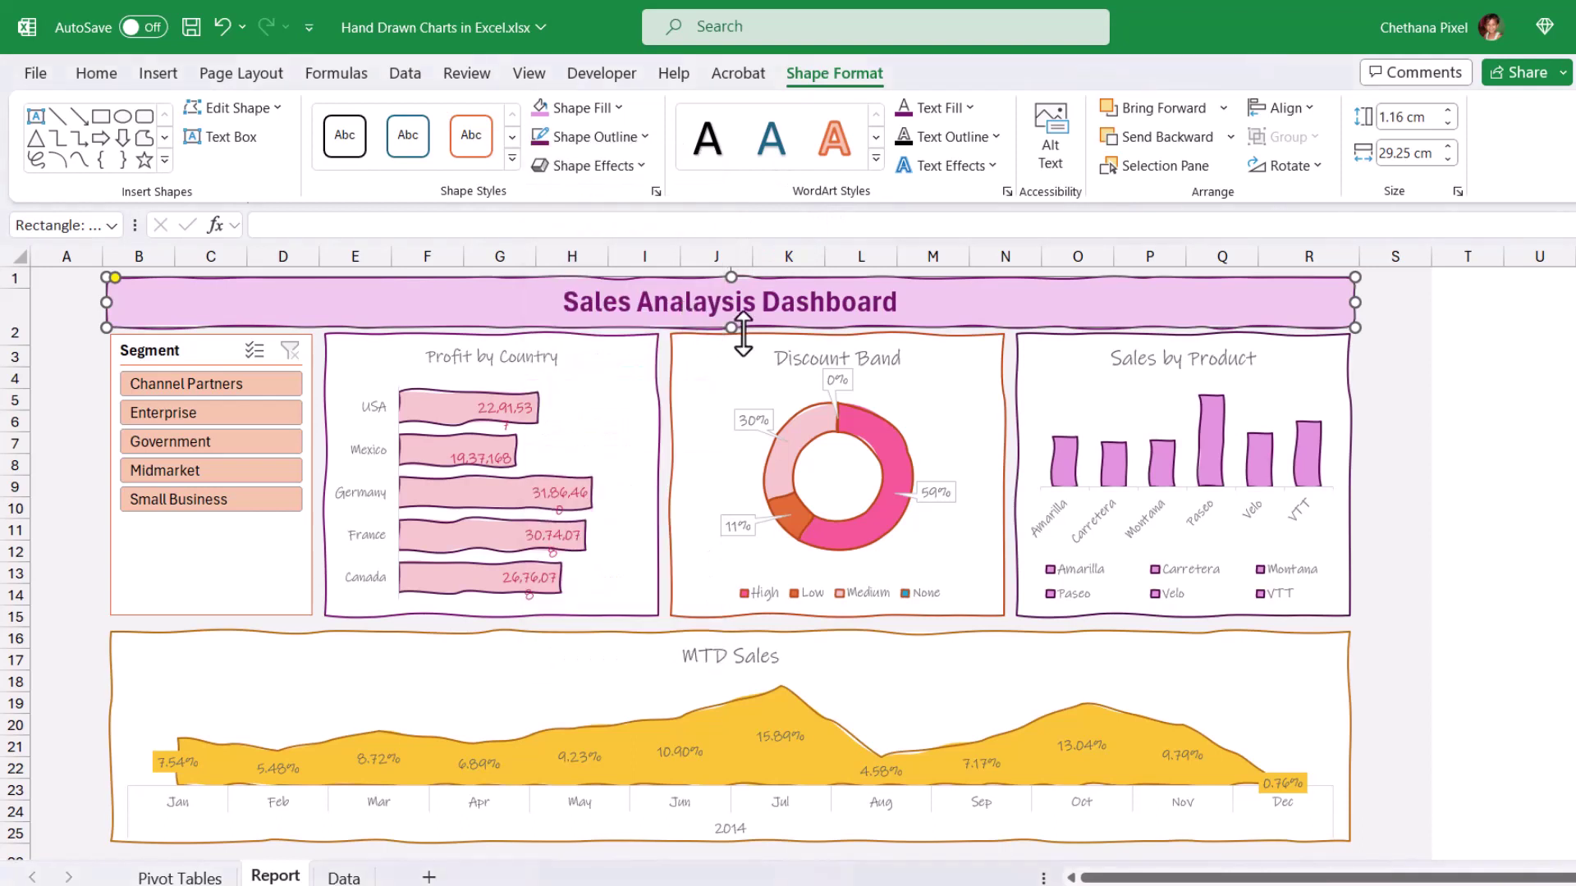
click(645, 136)
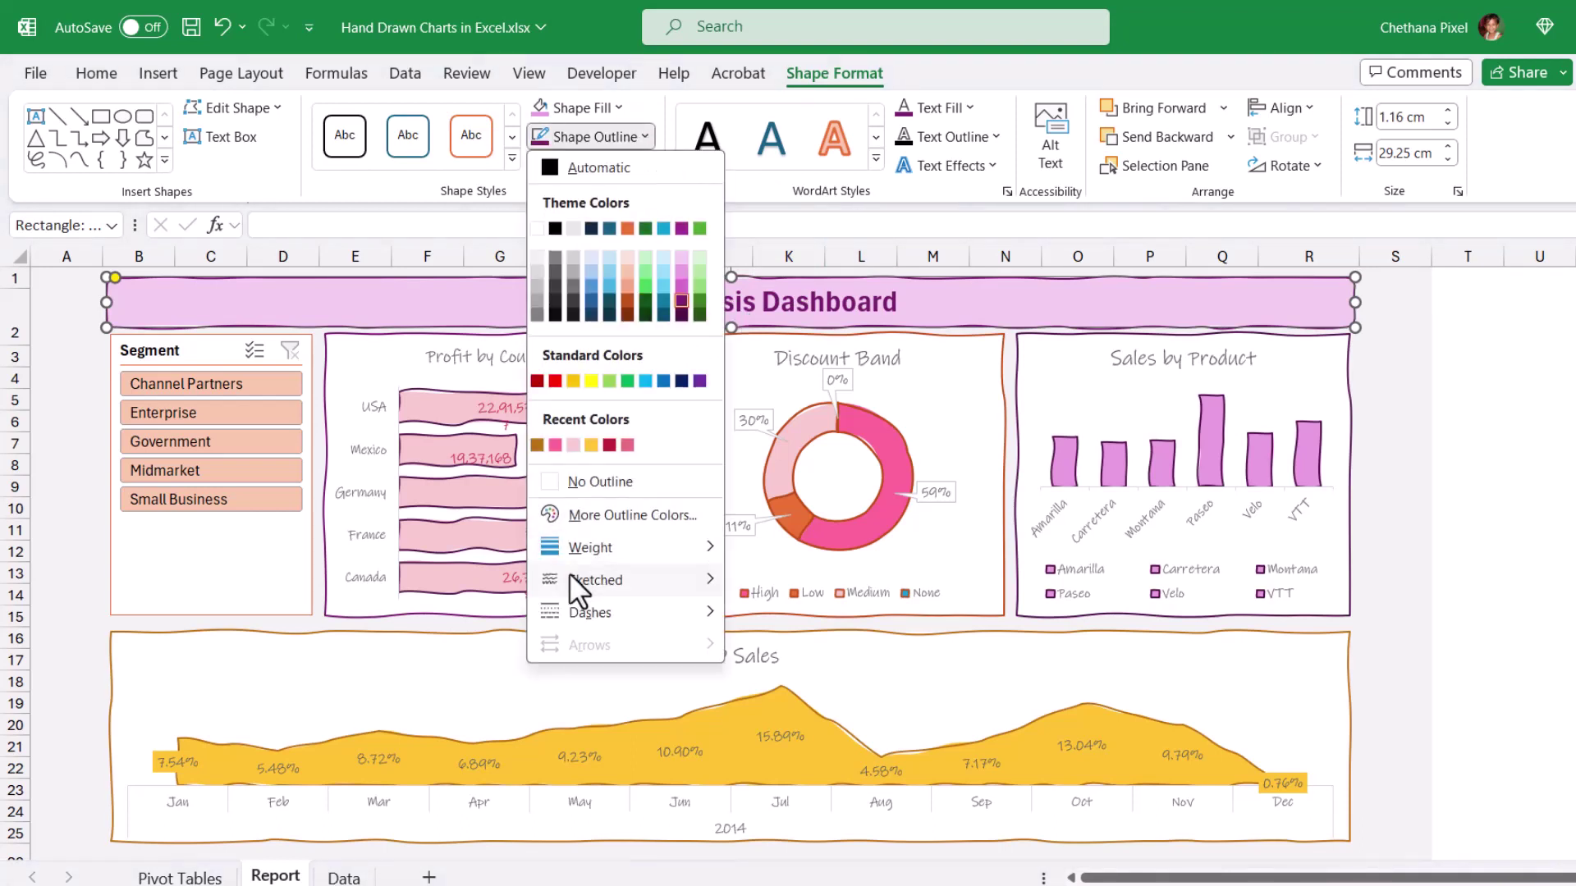
mouse_move(579, 549)
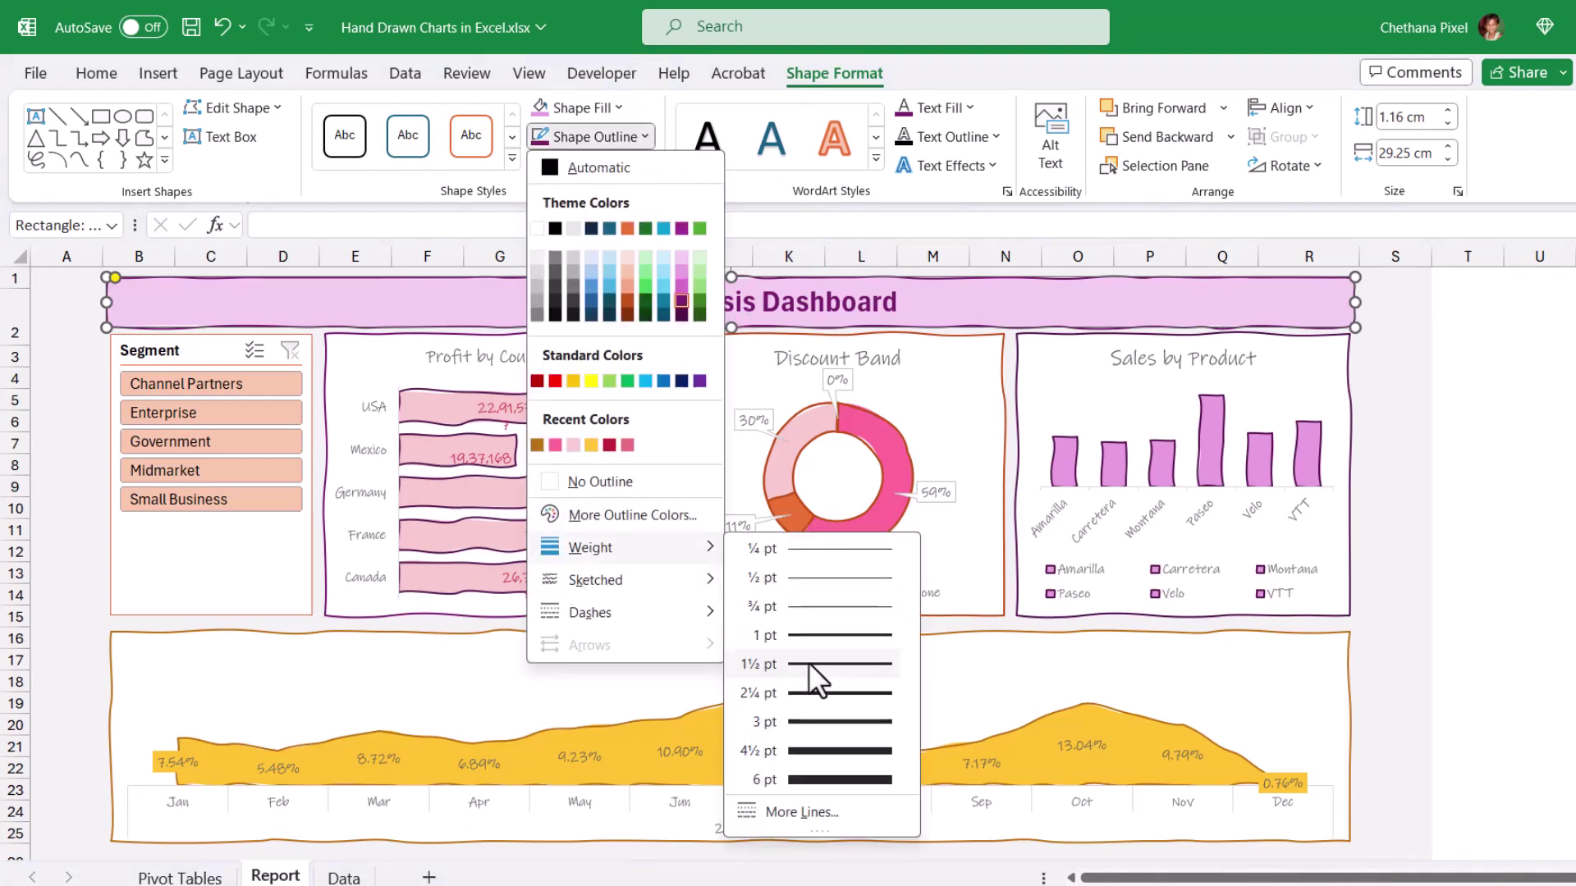
click(813, 662)
Step: Select the title banner text and change its font to Ink Free
key(Escape)
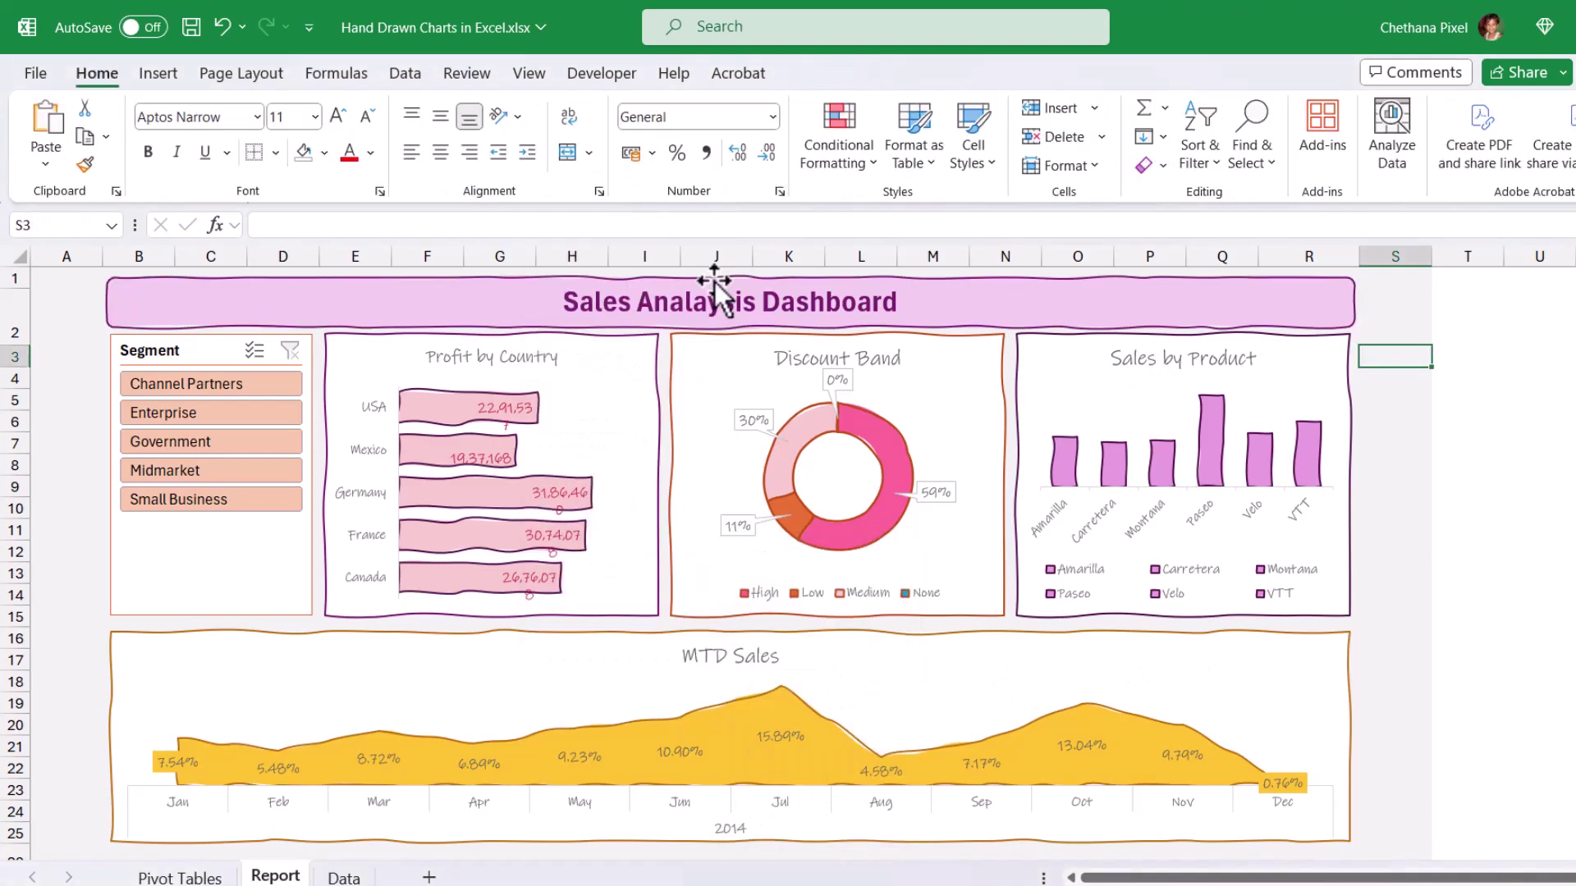
click(729, 296)
double_click(729, 295)
click(96, 73)
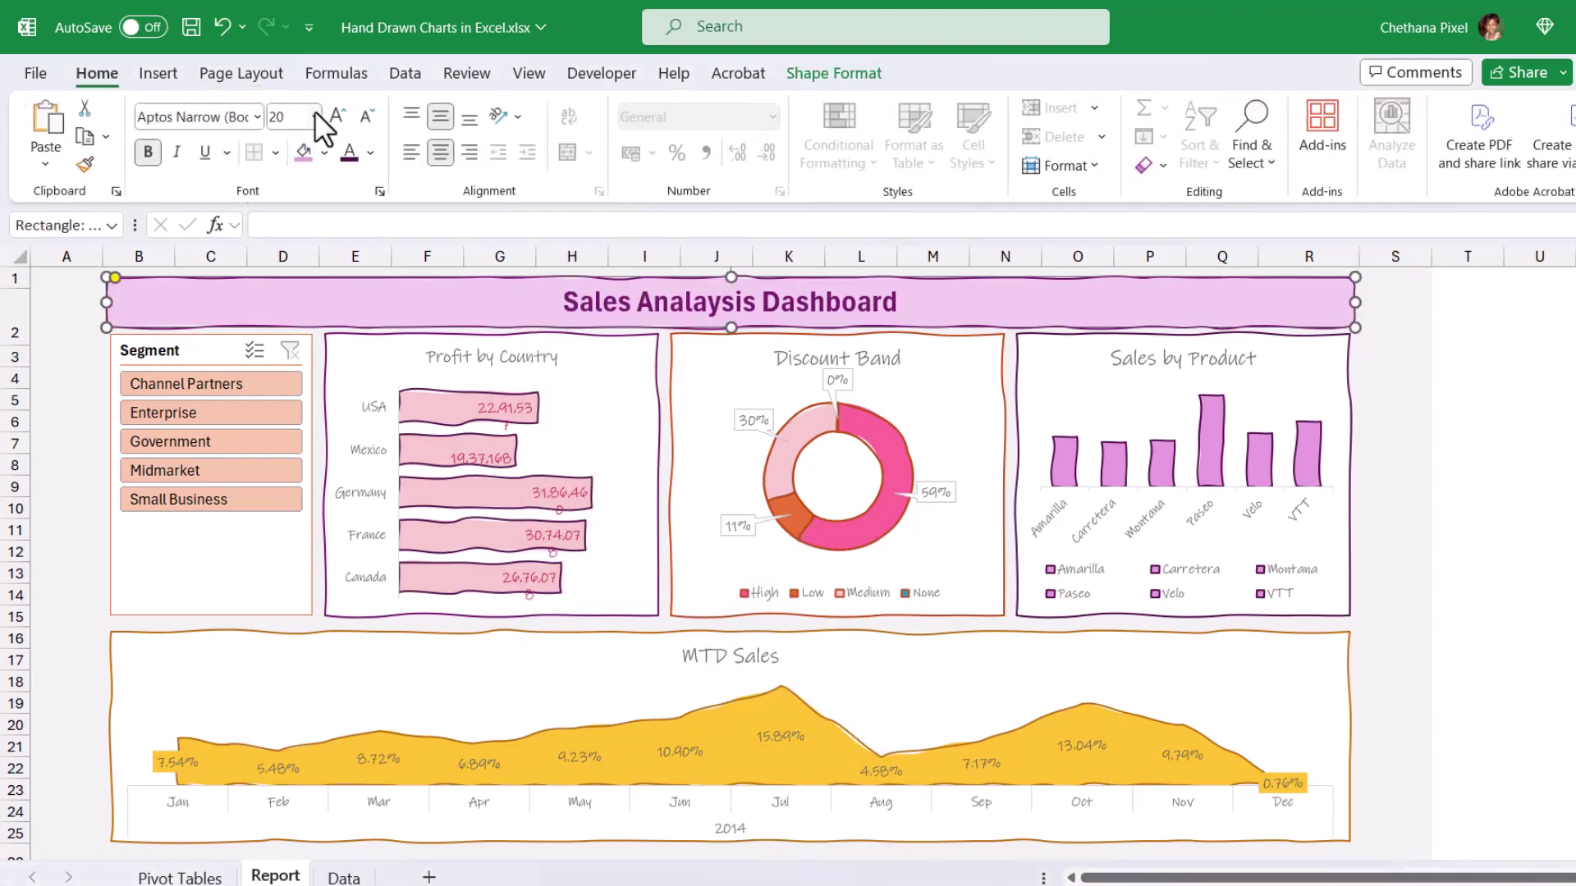
click(193, 115)
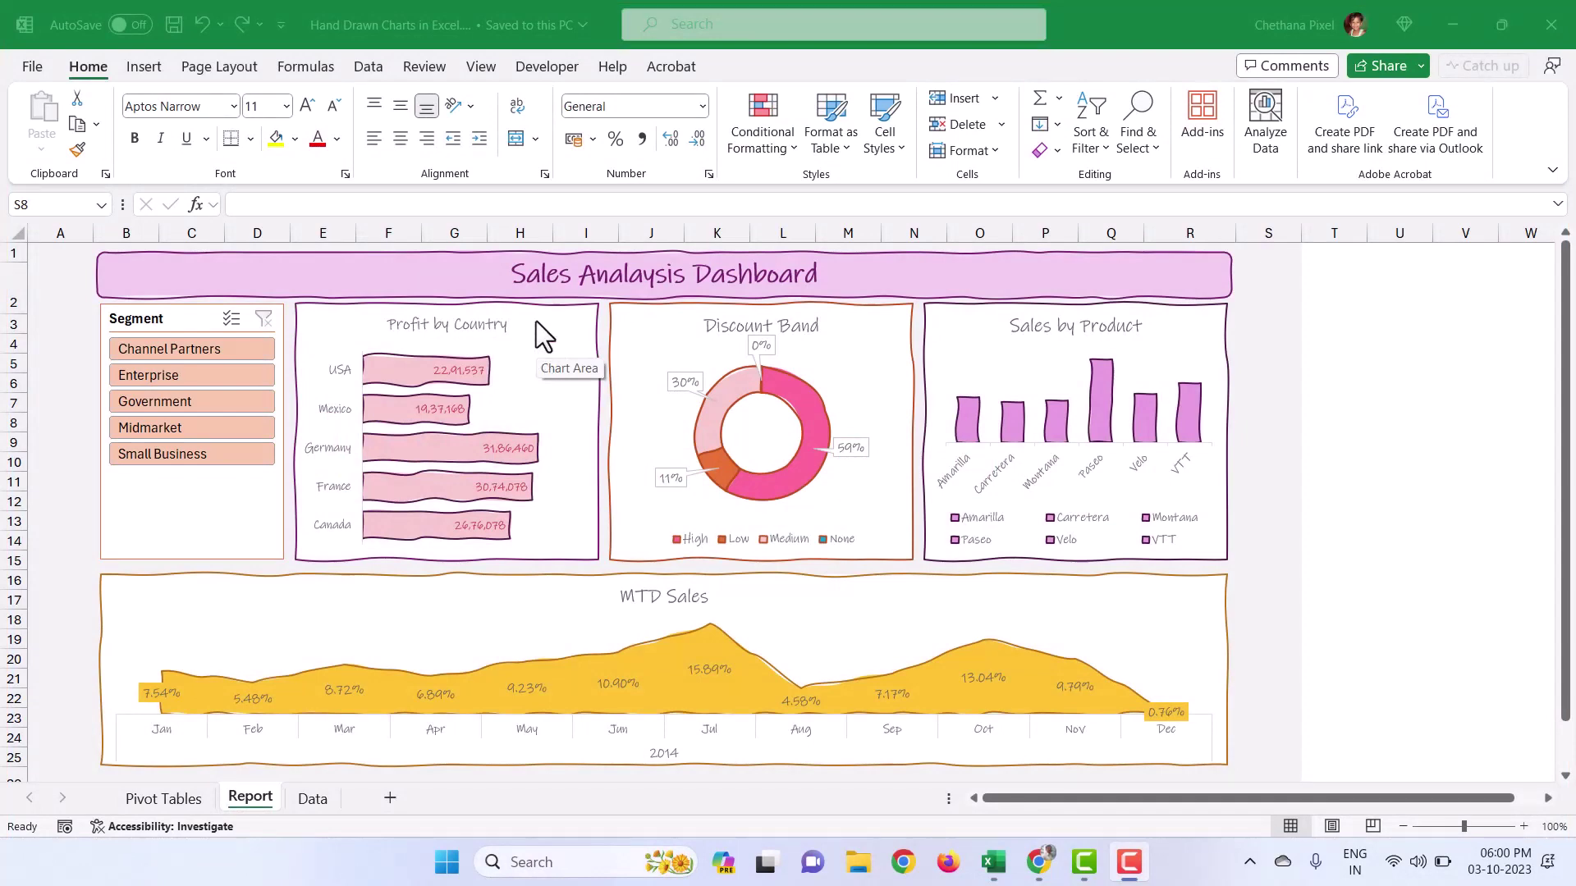
Step: Replace the Profit by Country bars' solid pink with a wavy-line pattern fill
click(405, 369)
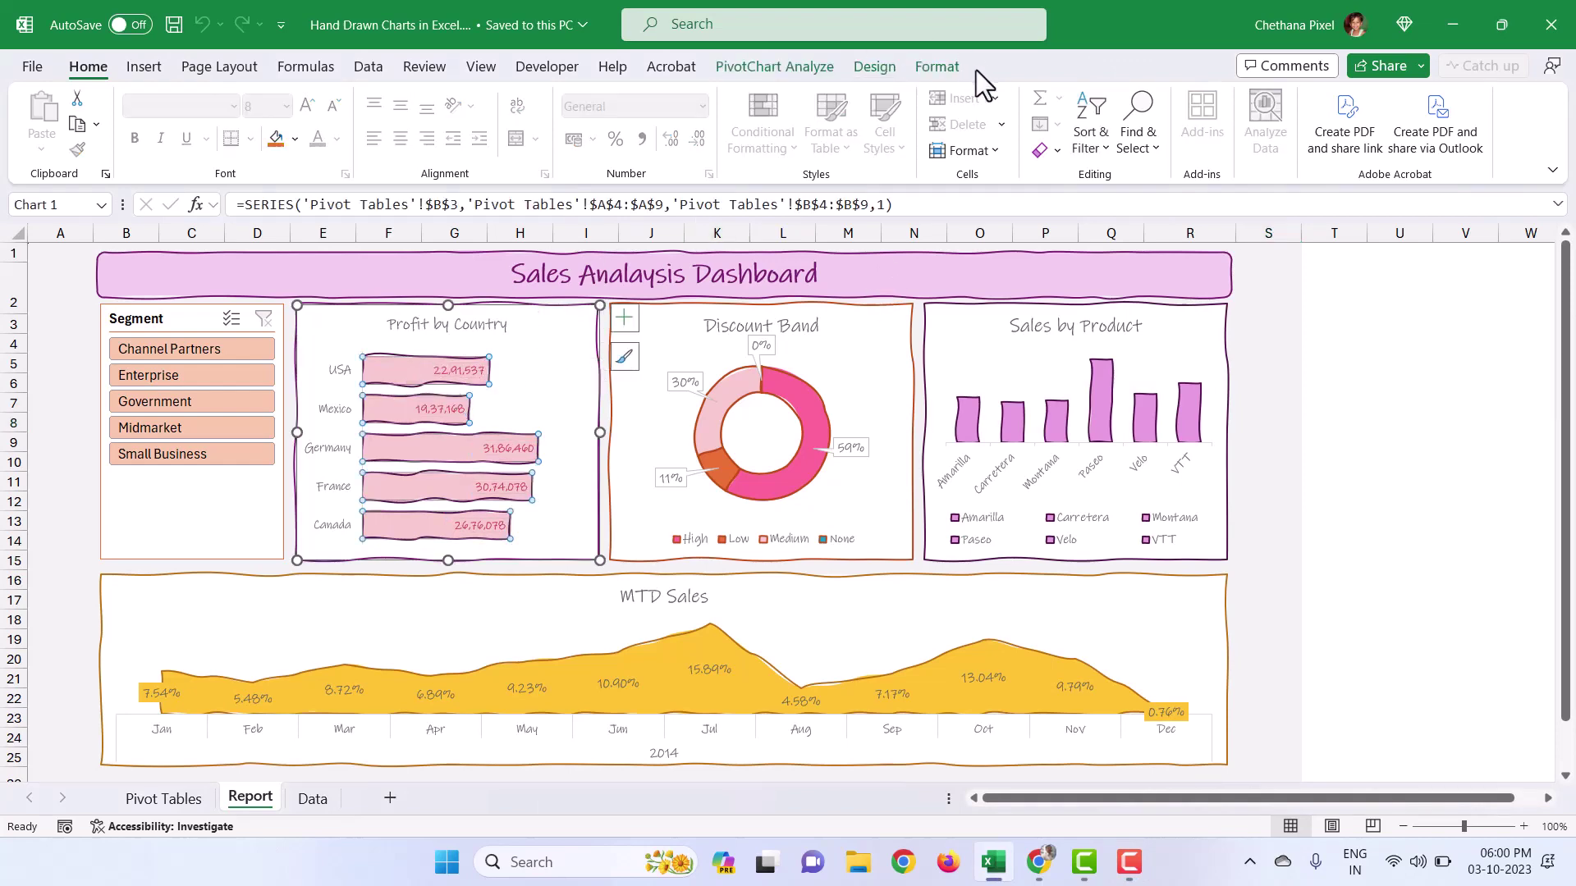
click(936, 66)
click(842, 97)
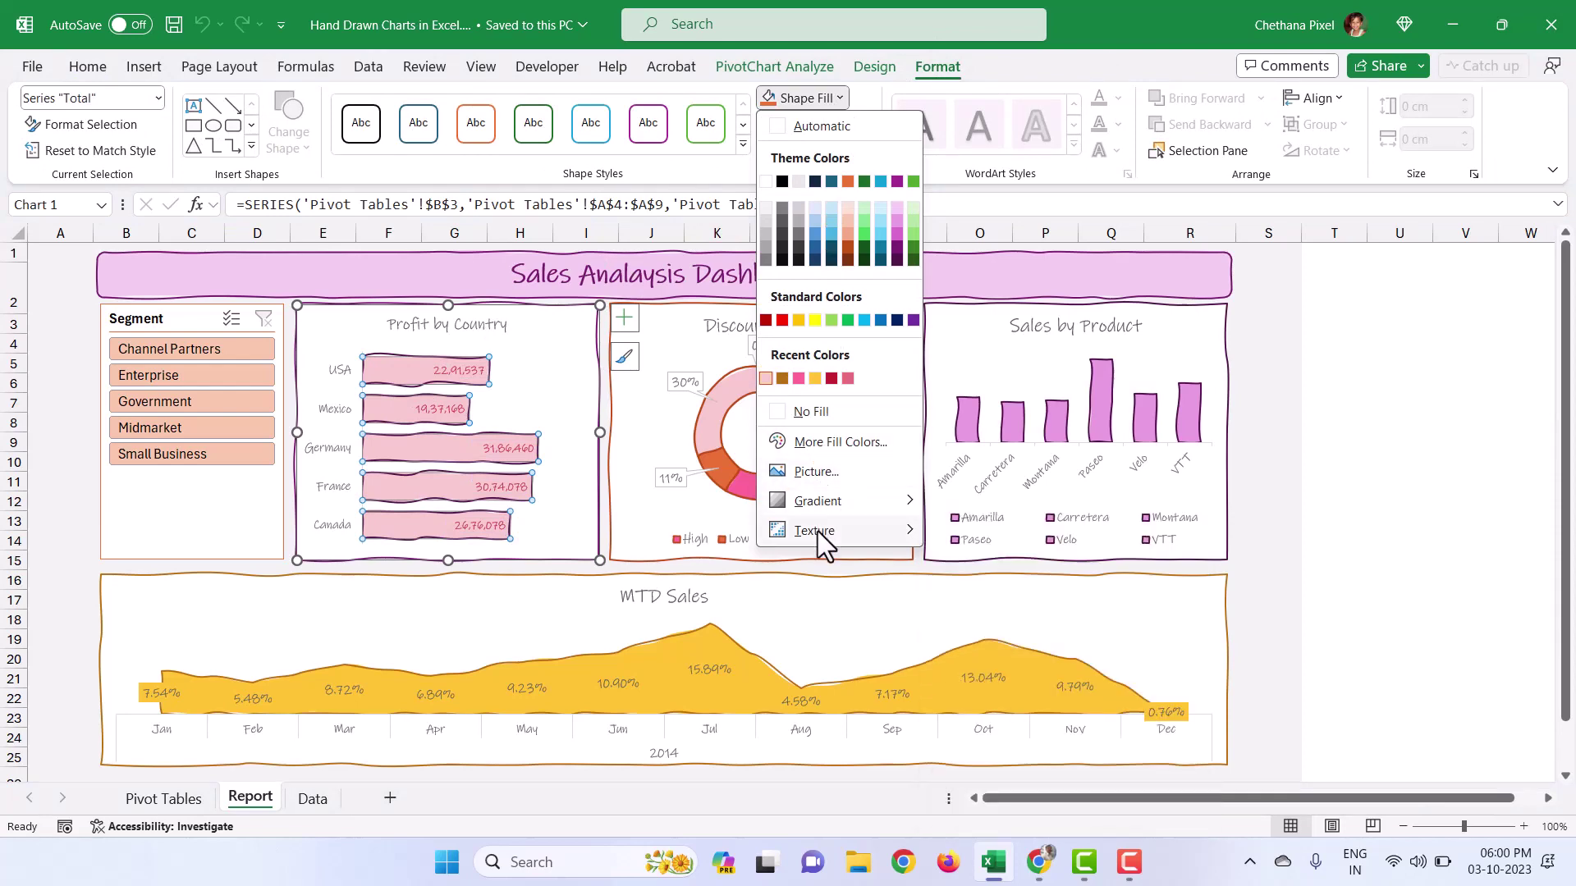
mouse_move(818, 530)
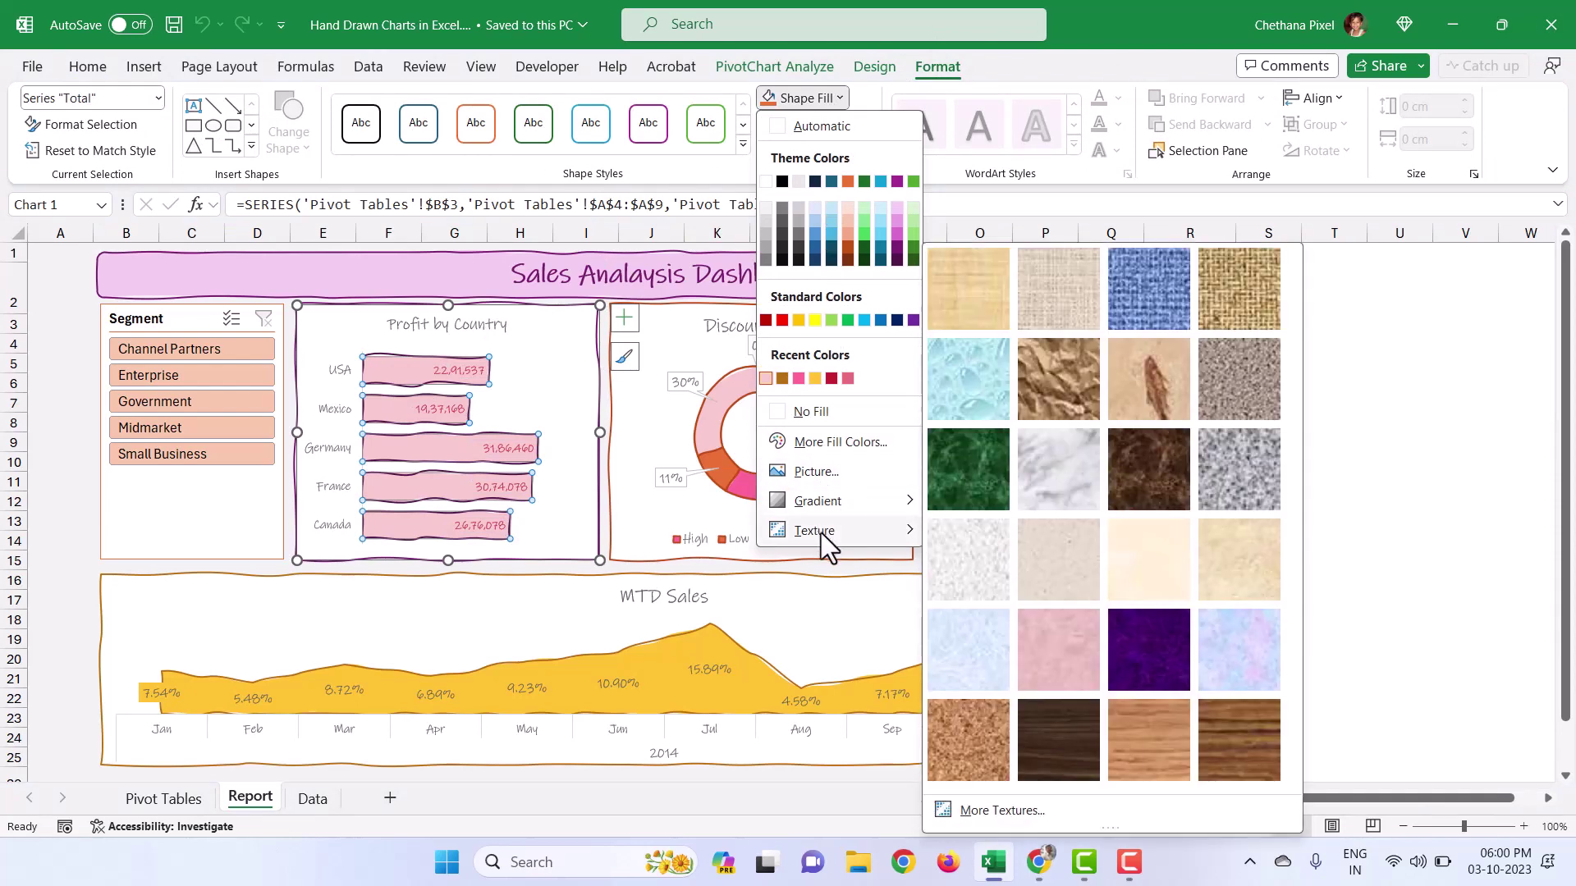
click(990, 816)
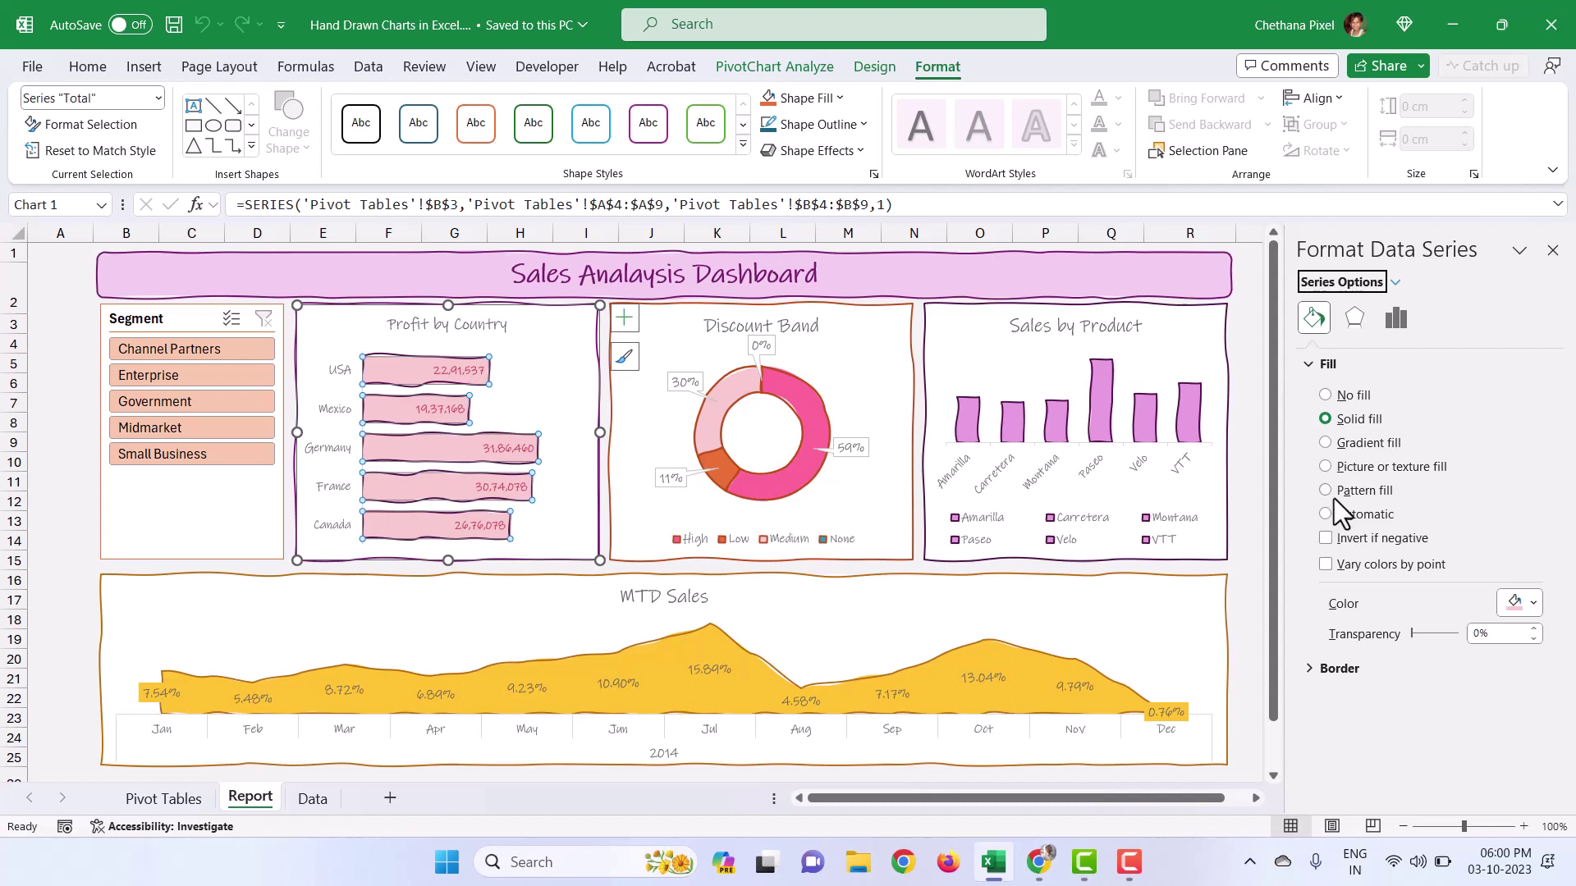
click(1325, 490)
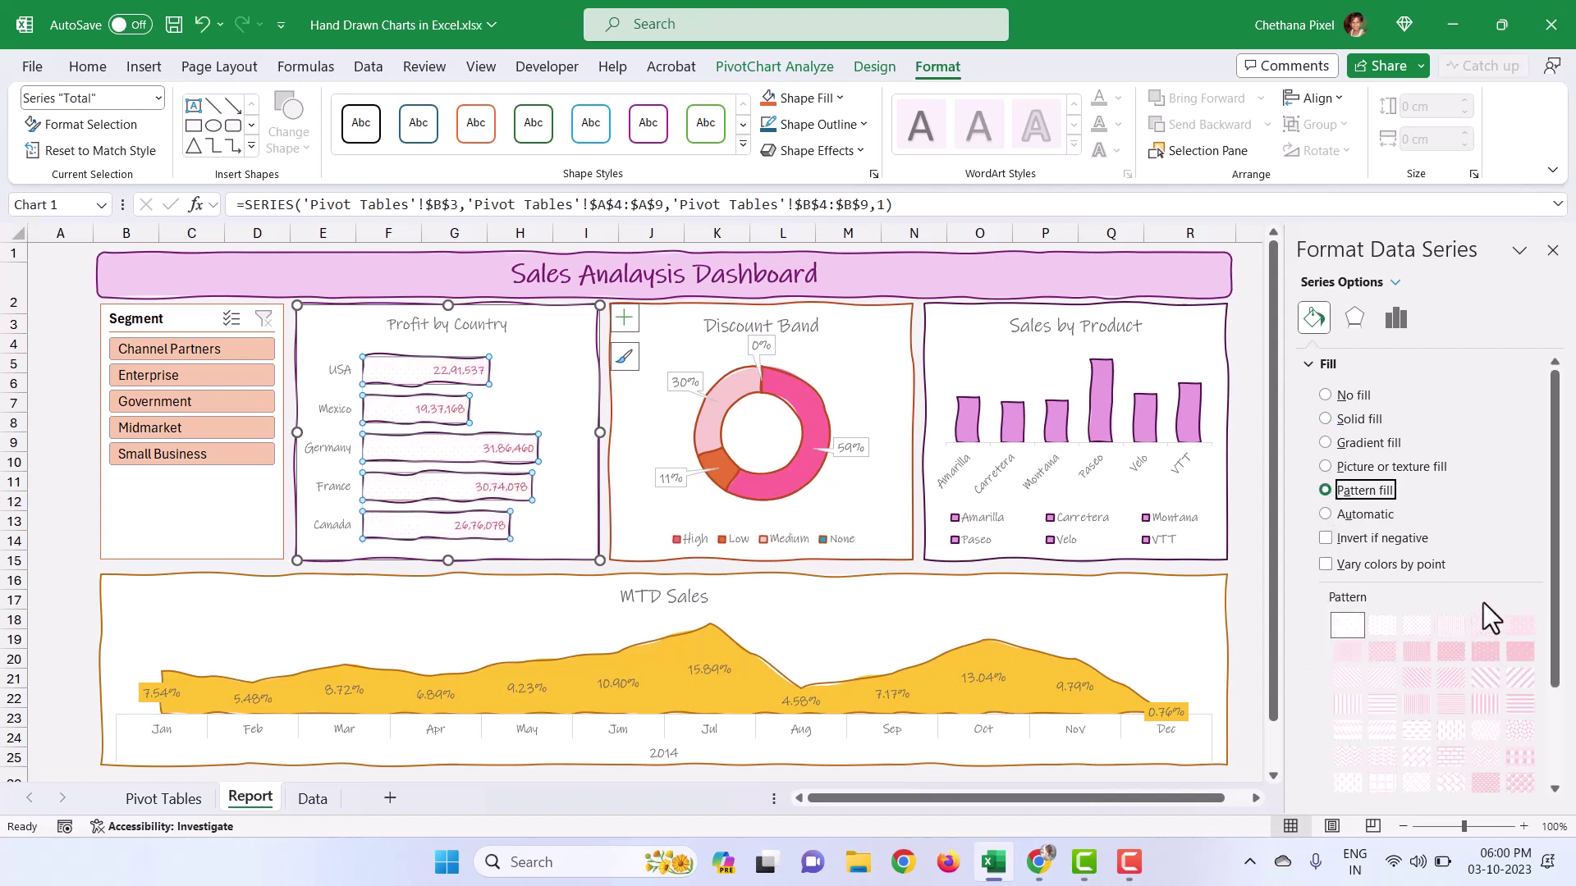
drag(1556, 563, 1557, 655)
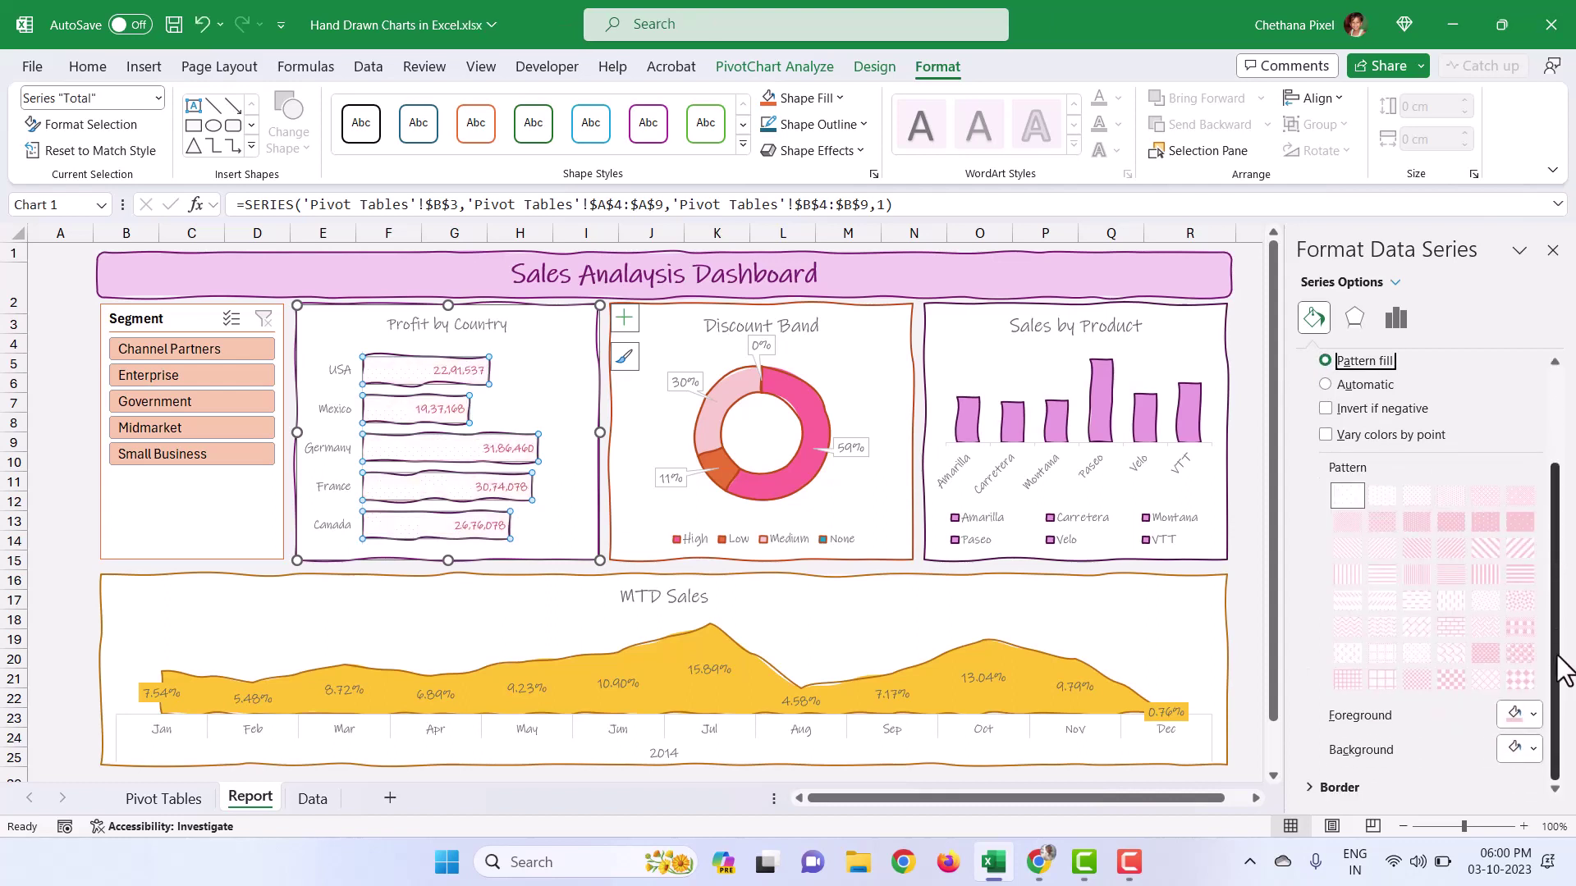
click(1352, 578)
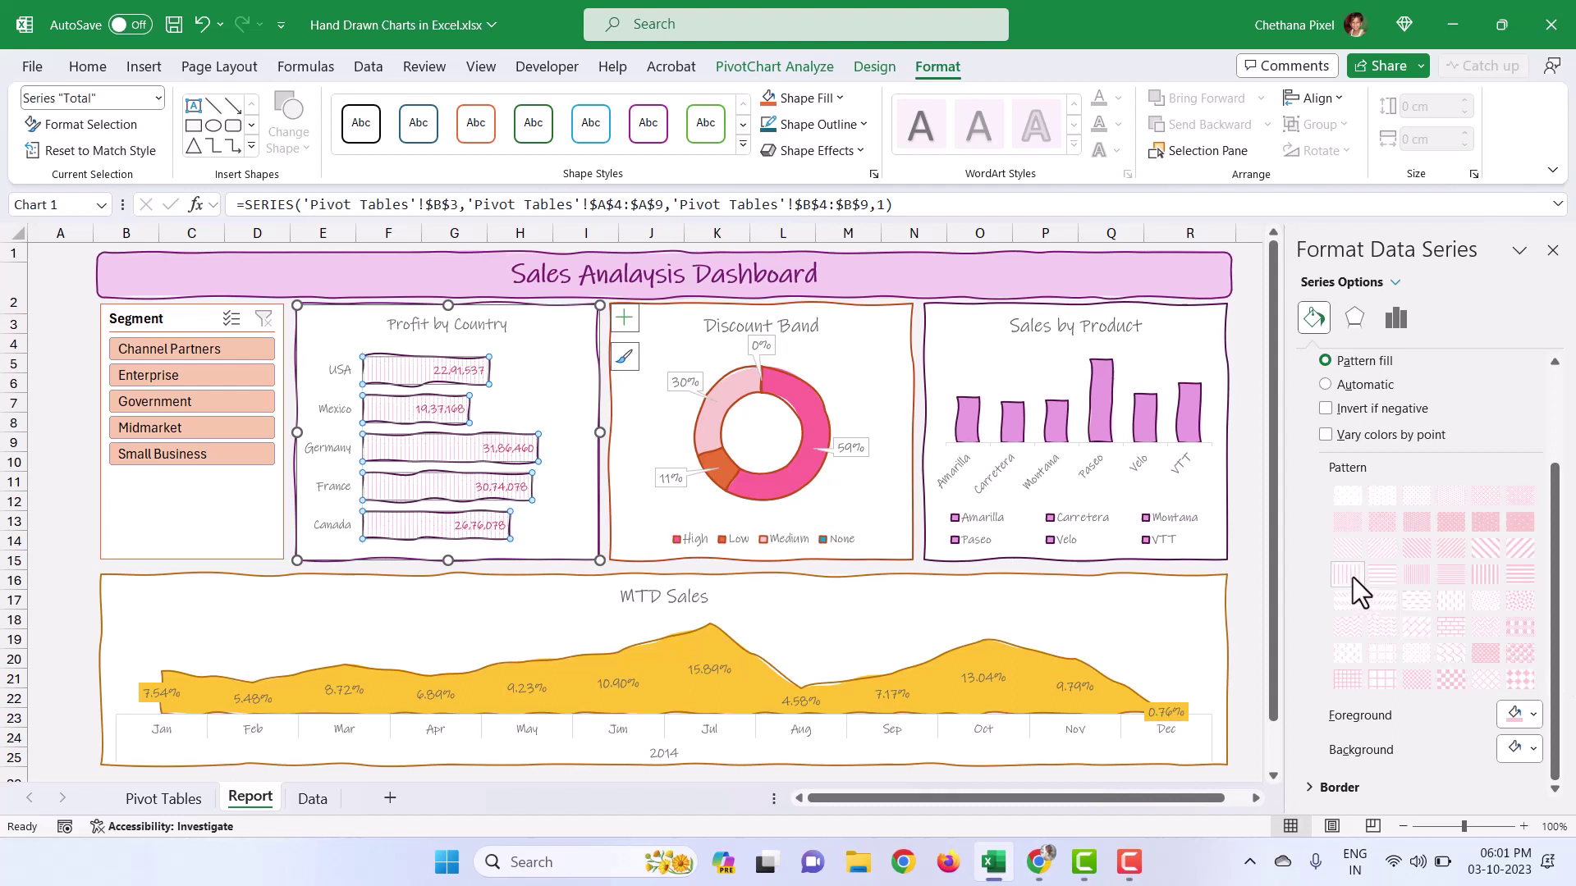
click(1381, 575)
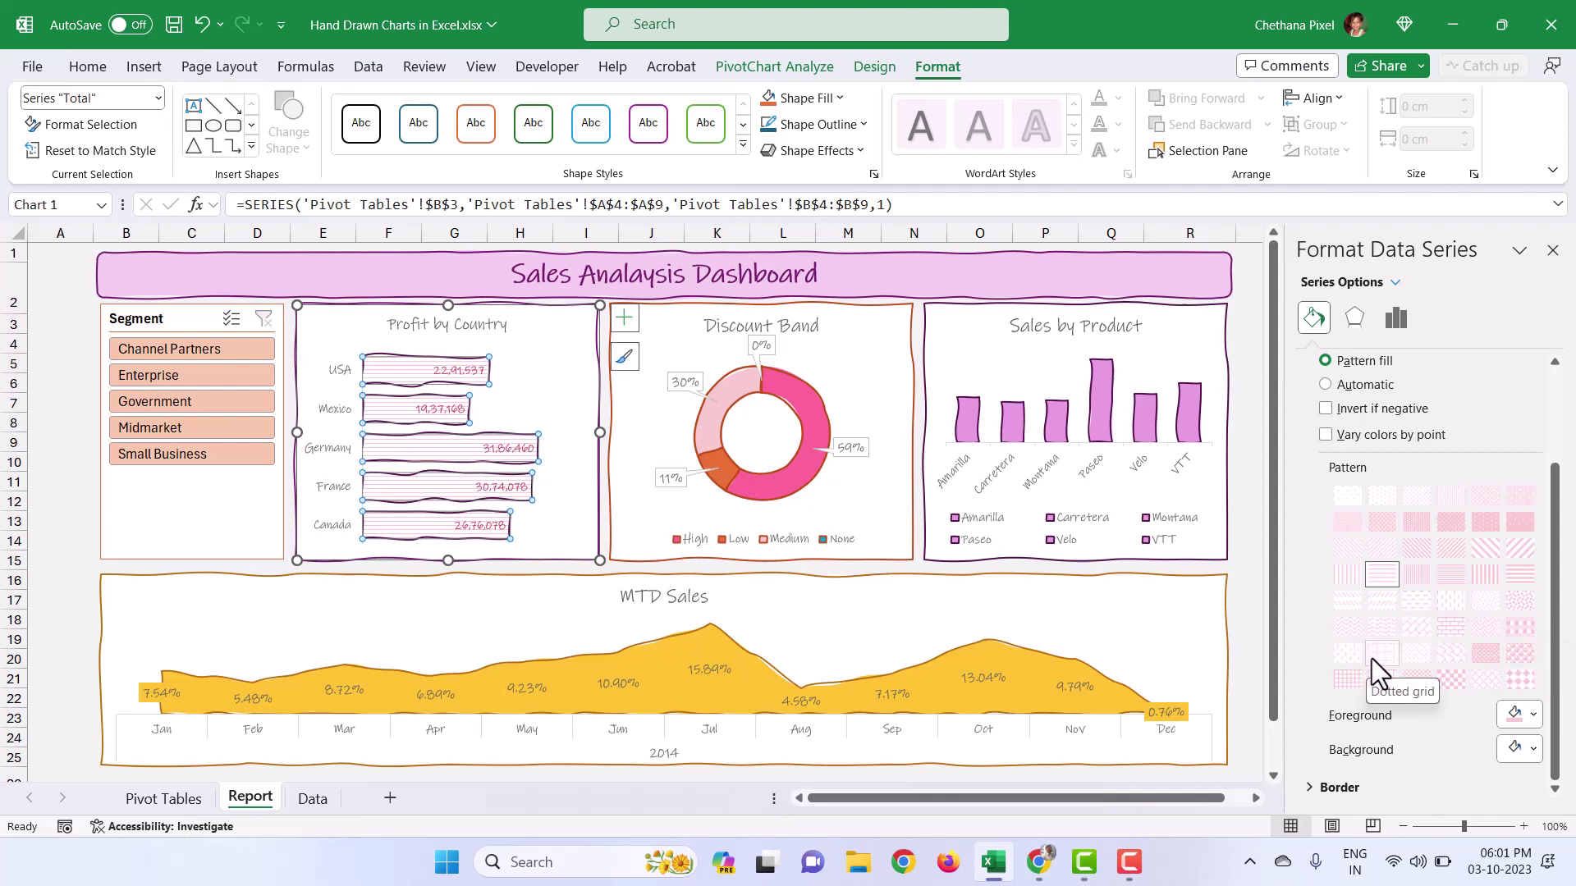
click(1383, 627)
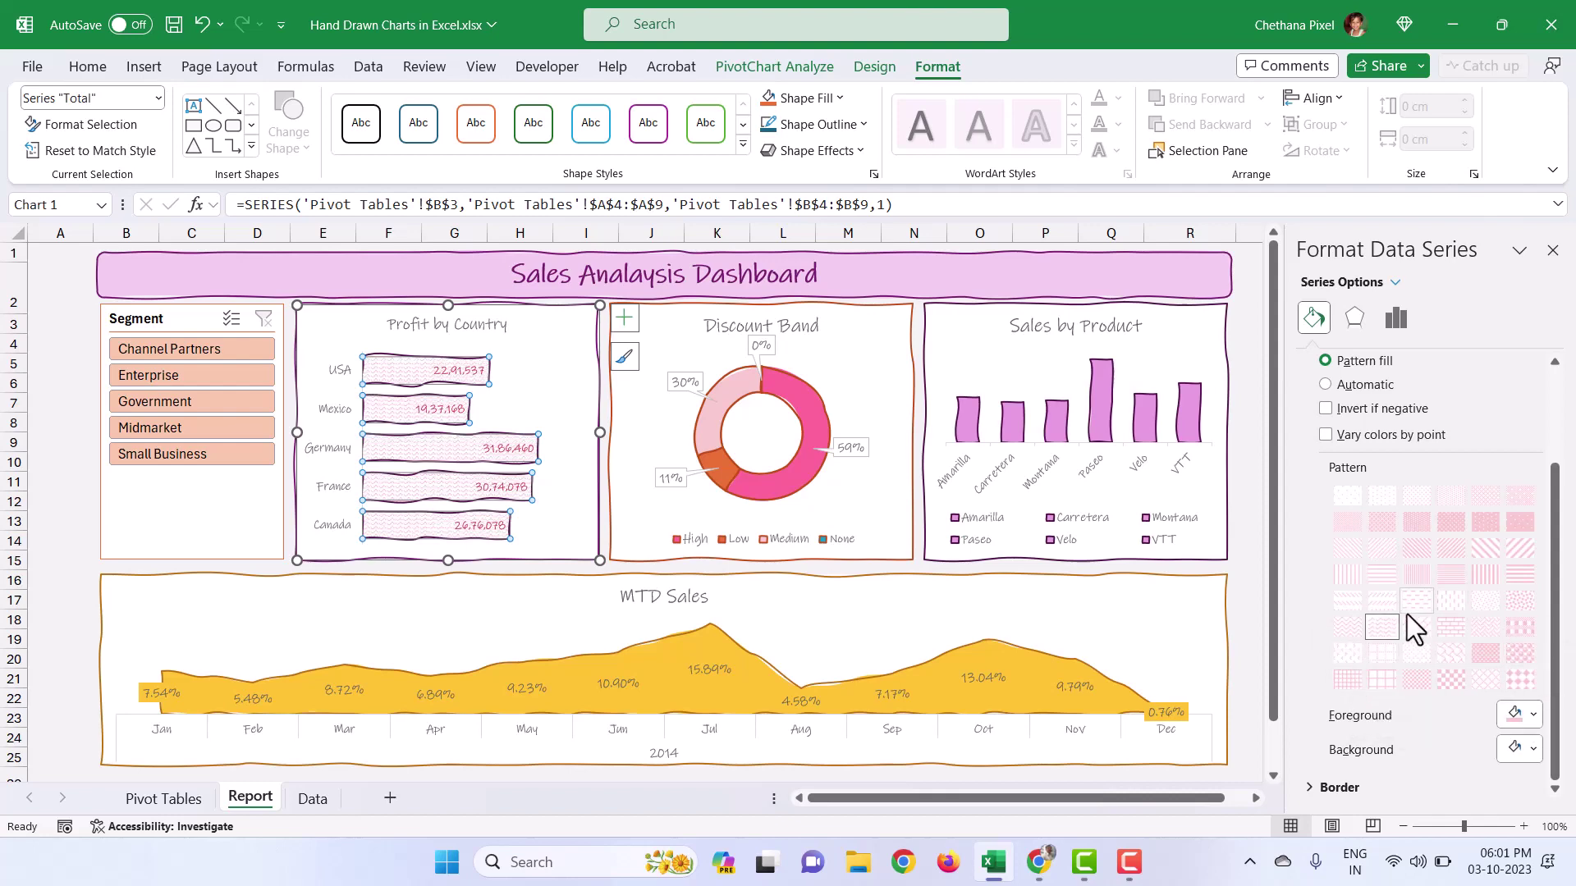
click(723, 398)
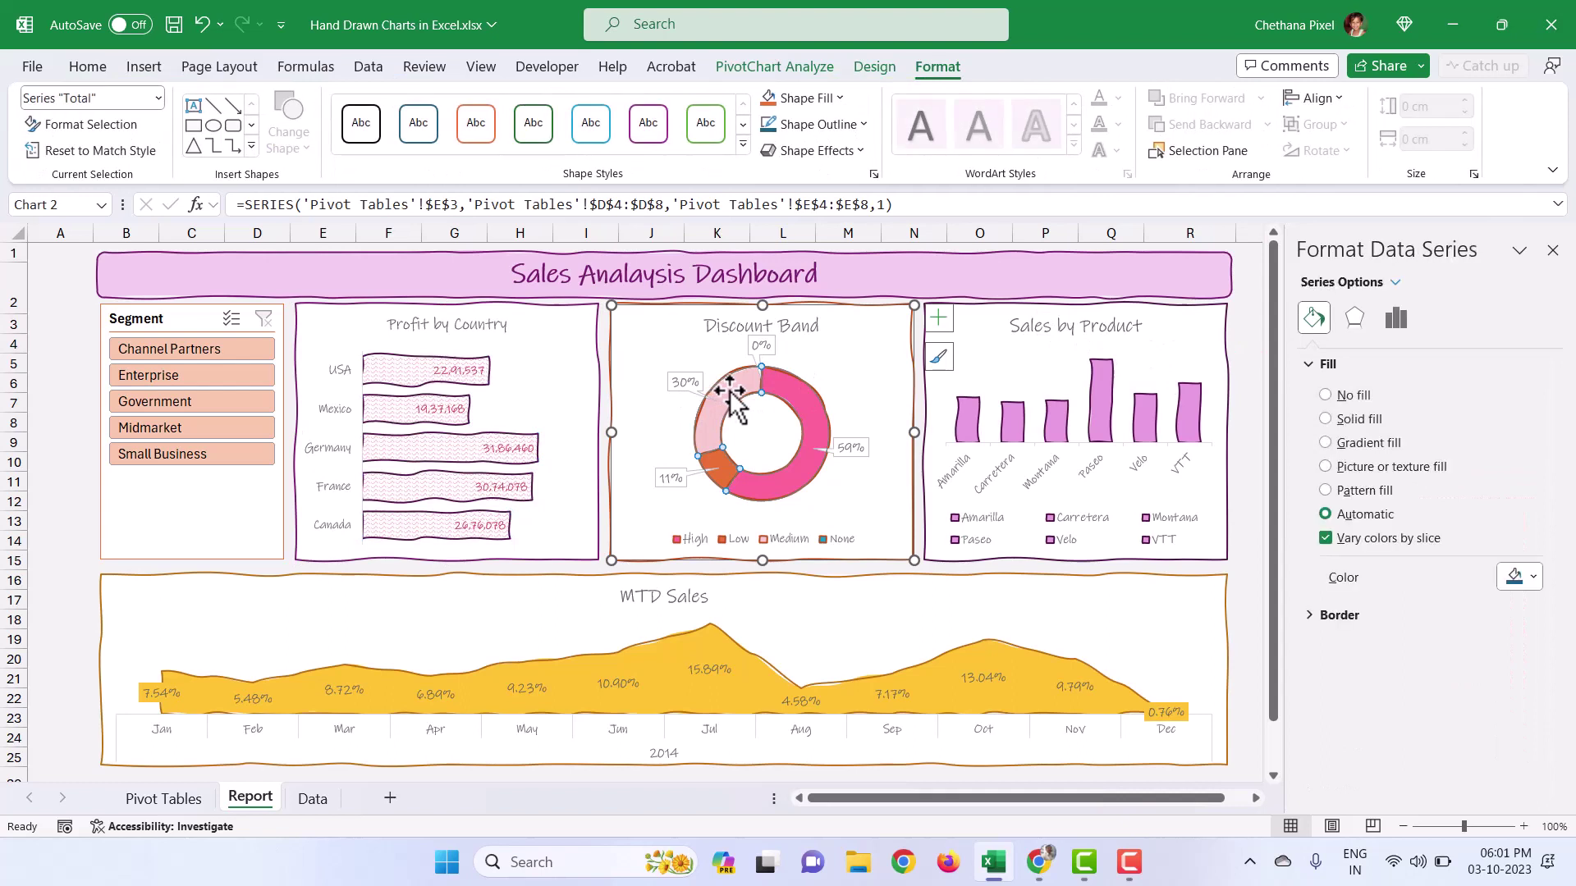
Step: Try wide diagonal stripe pattern fills on the whole donut, then undo them
click(1352, 491)
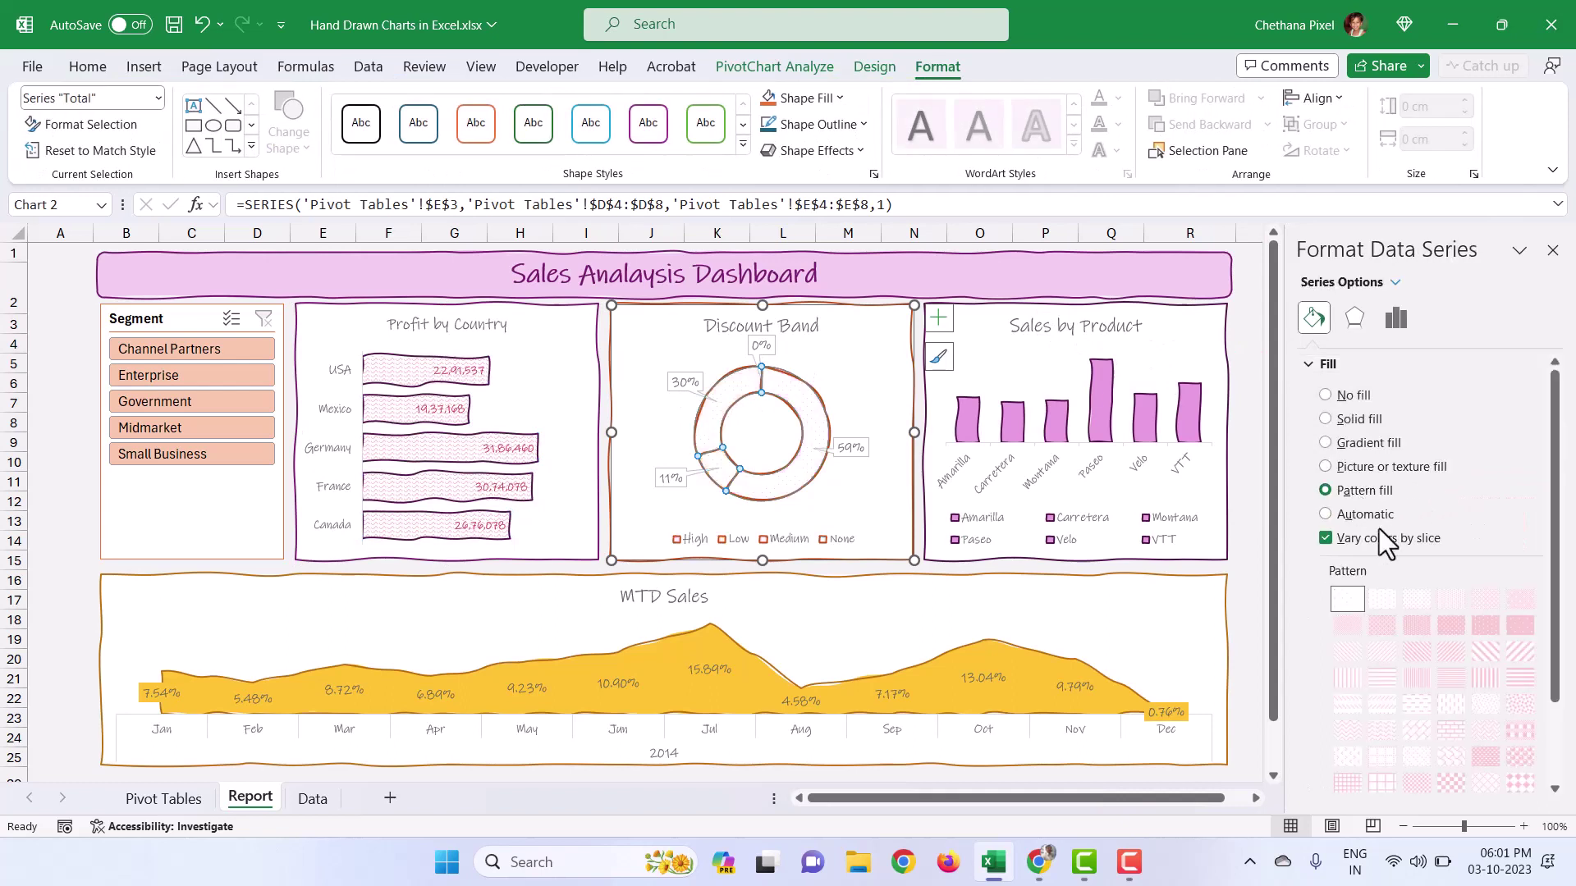
click(1520, 661)
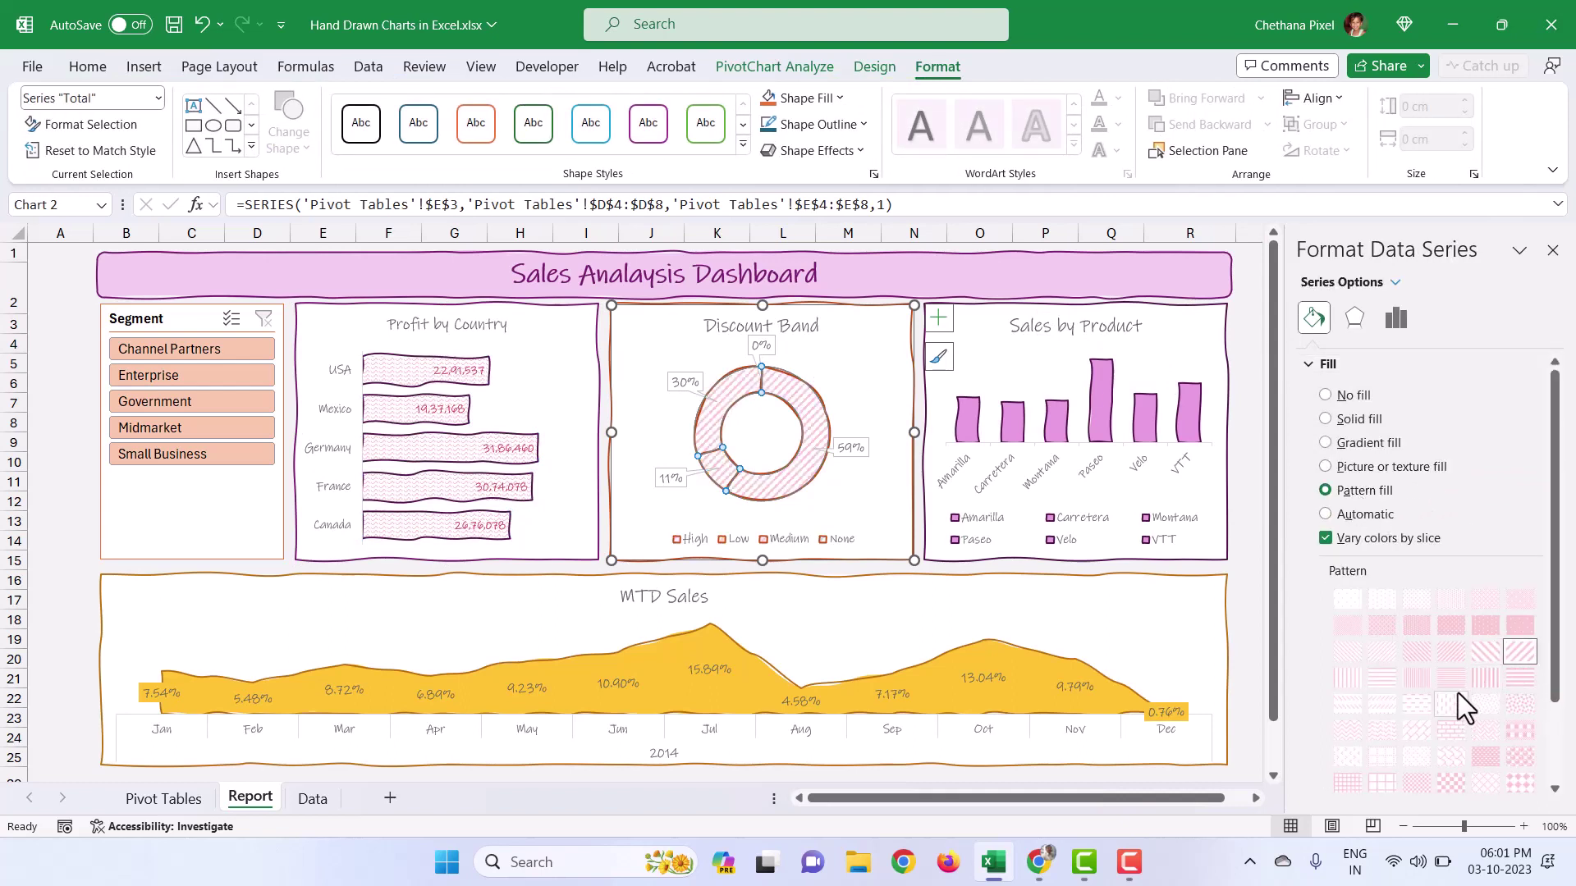
click(1457, 650)
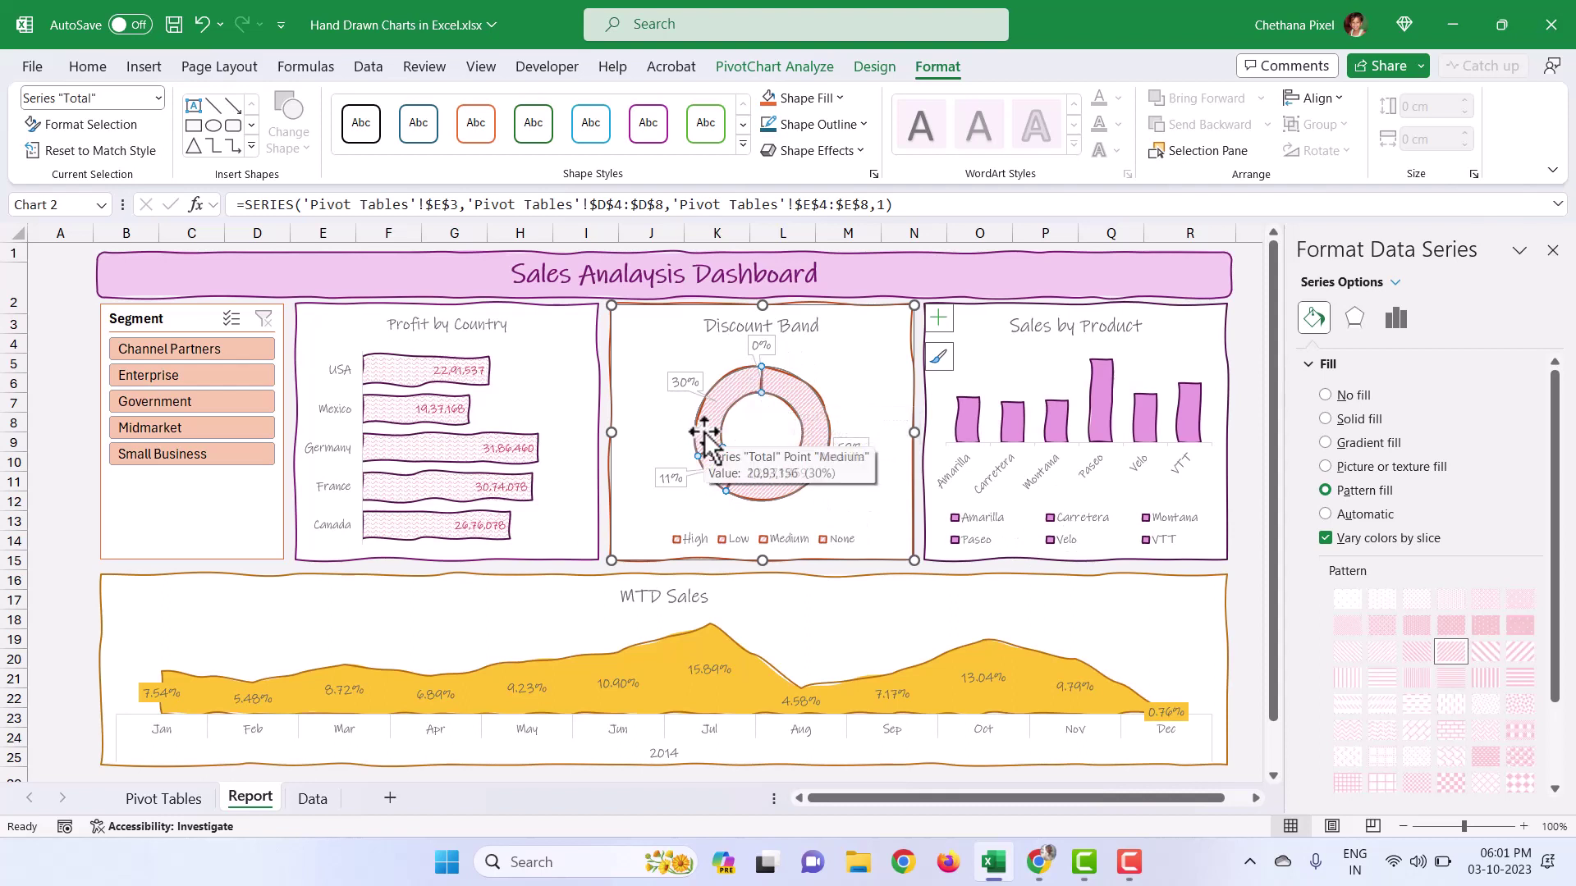
key(ctrl+z)
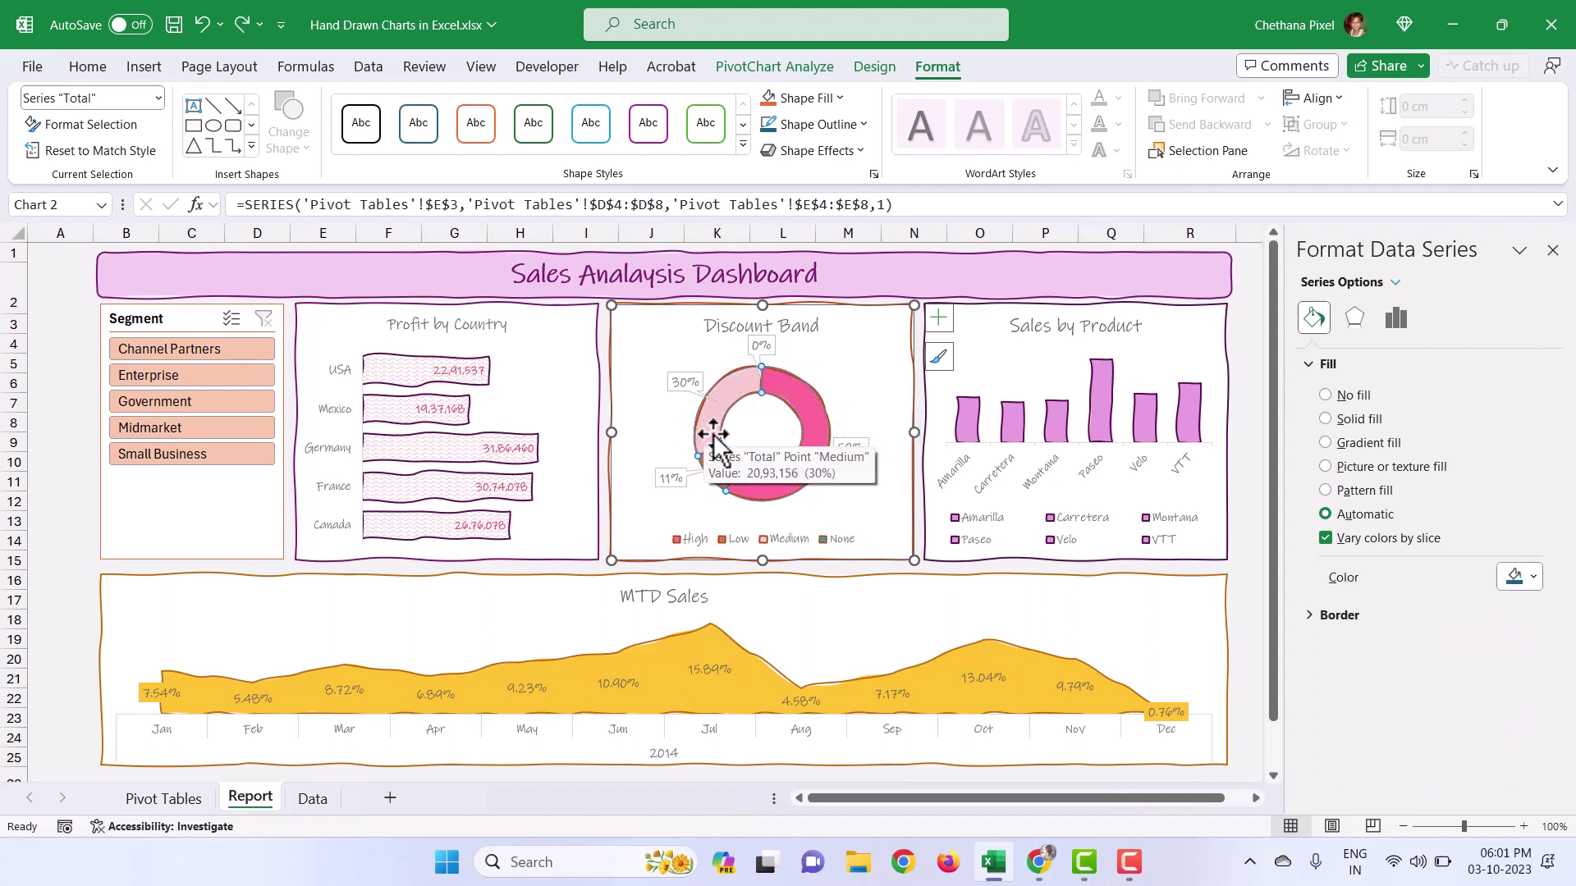
Step: Give the Medium slice a pattern fill and the High slice a dashed stripe pattern
click(751, 389)
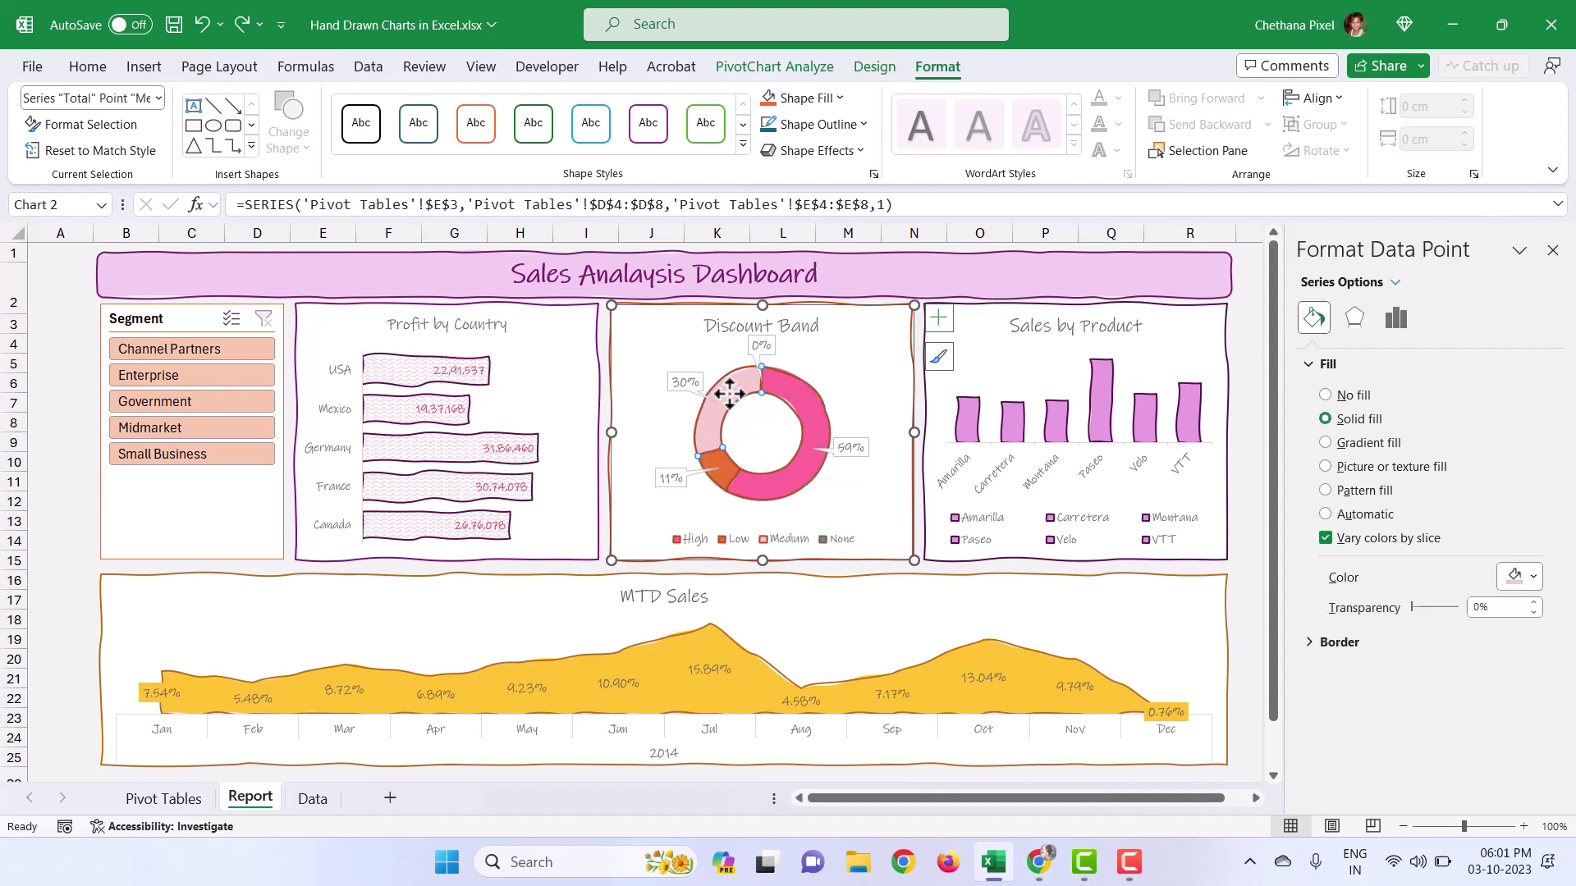
click(1361, 491)
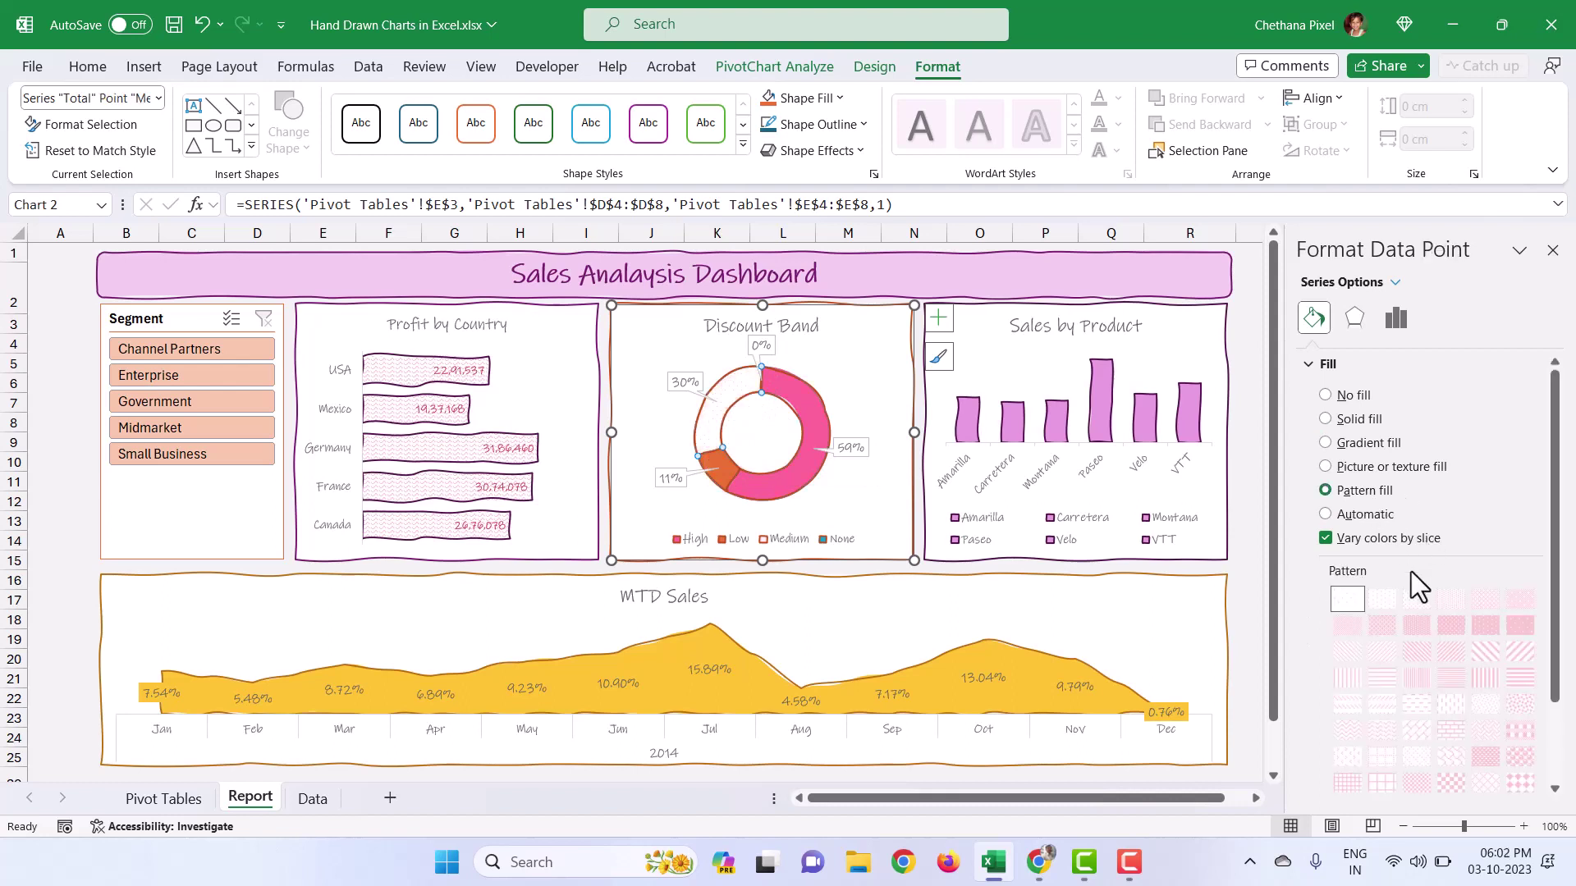
scroll(1467, 707, down, 2)
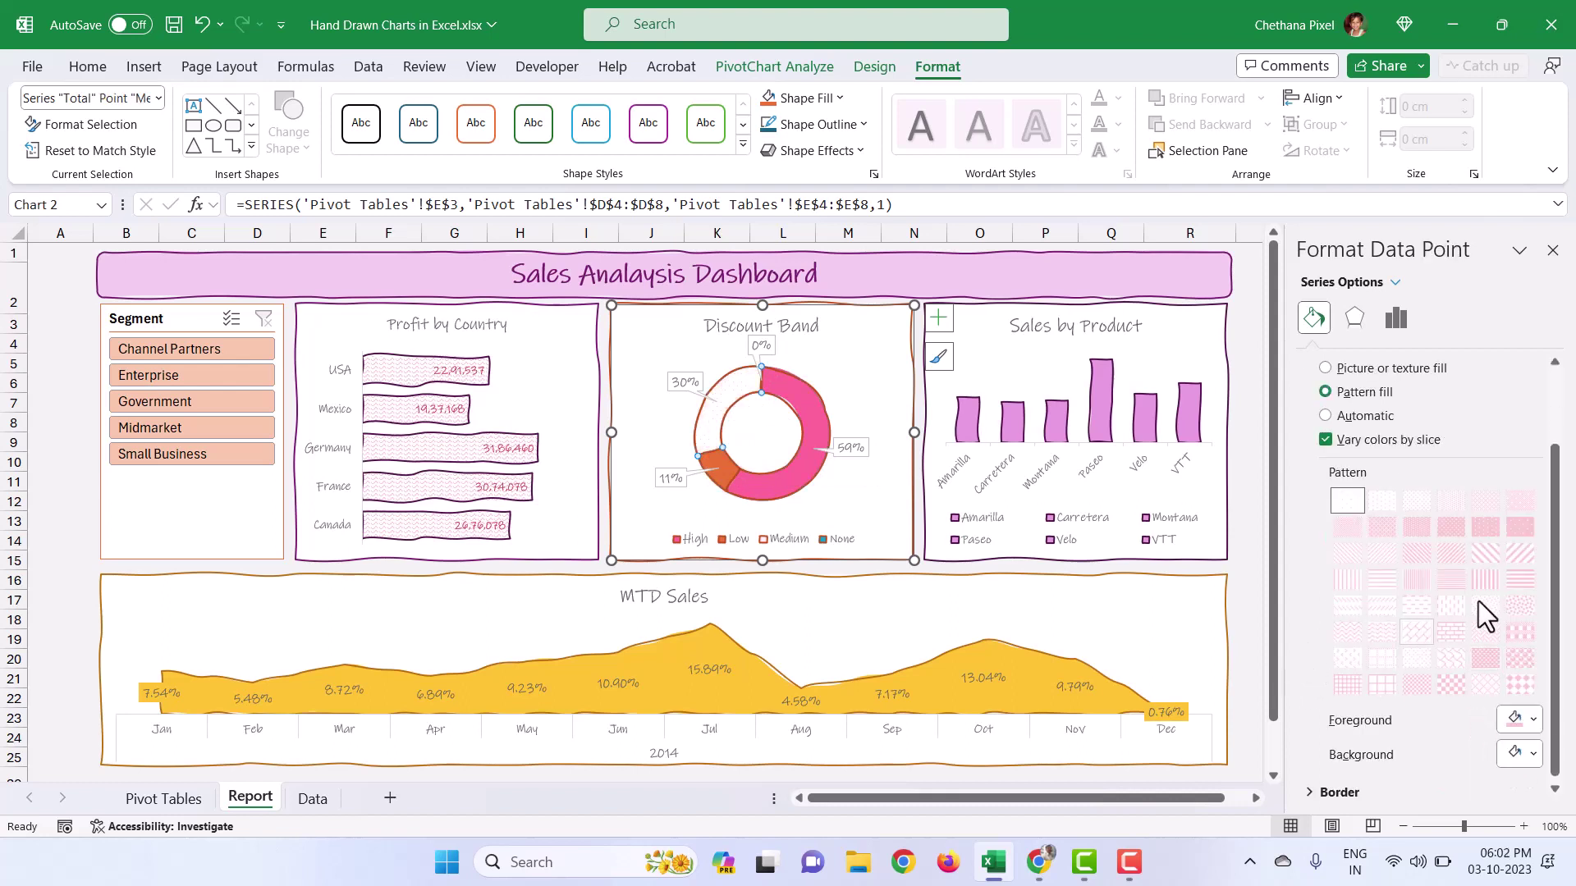
click(1420, 633)
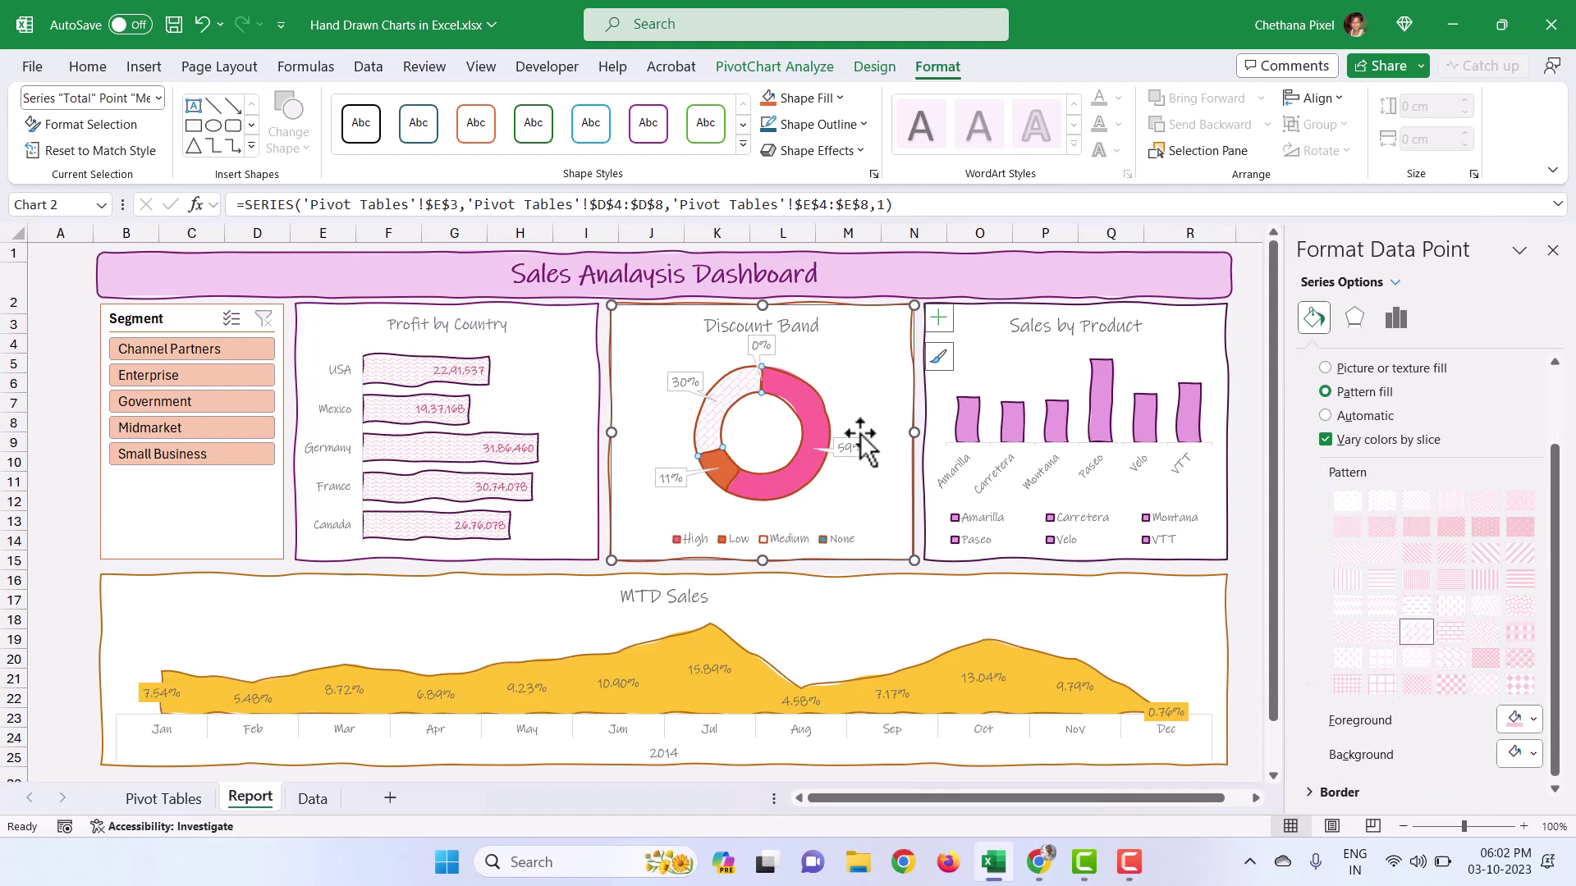
click(813, 415)
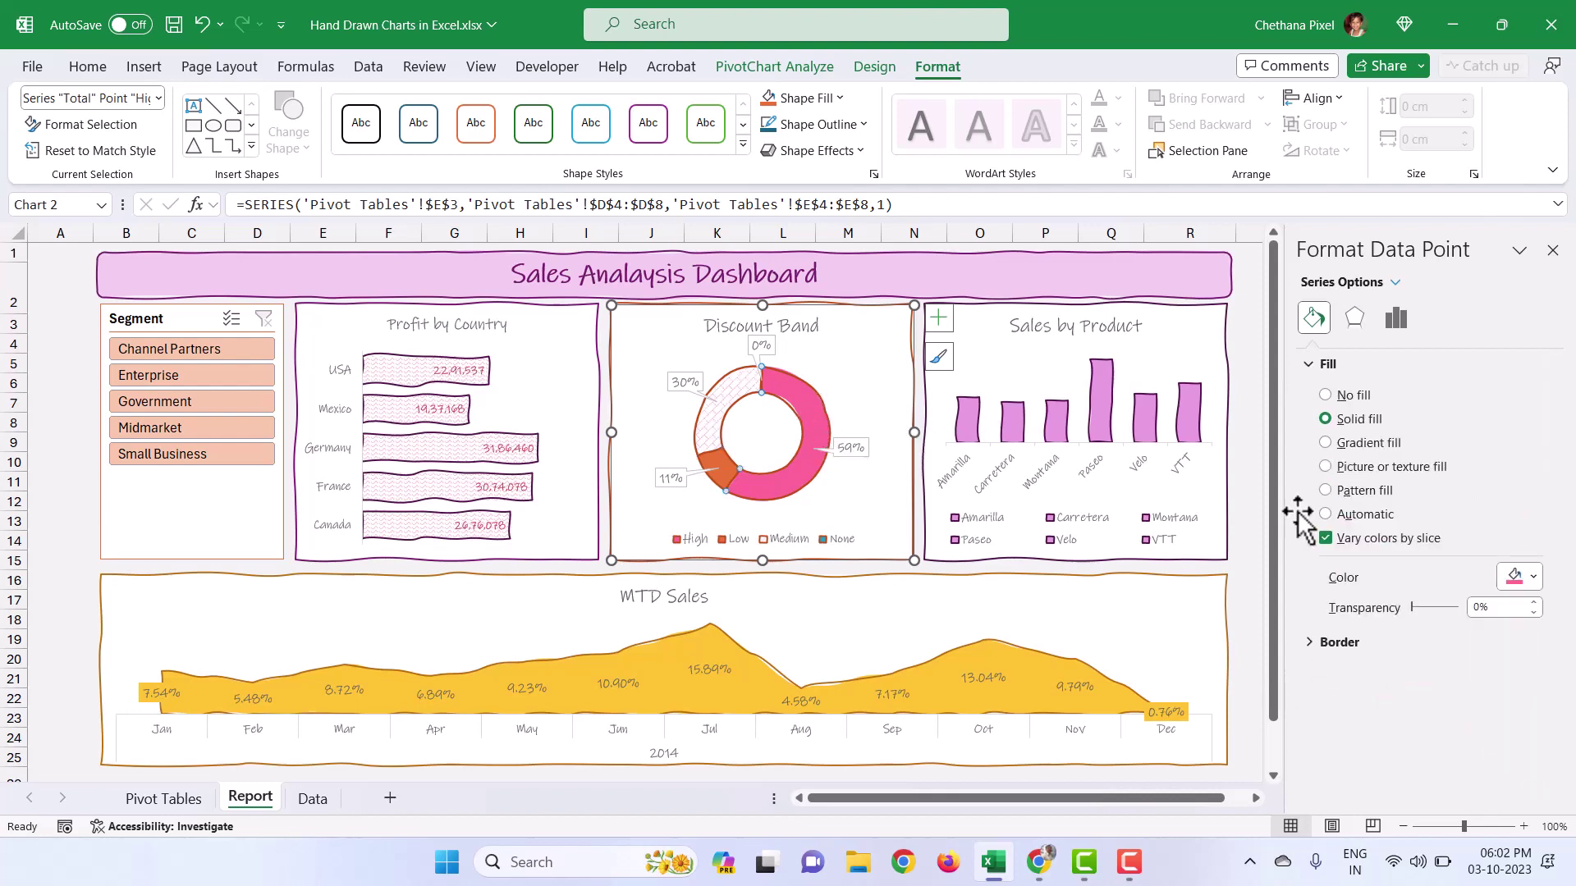
click(1357, 492)
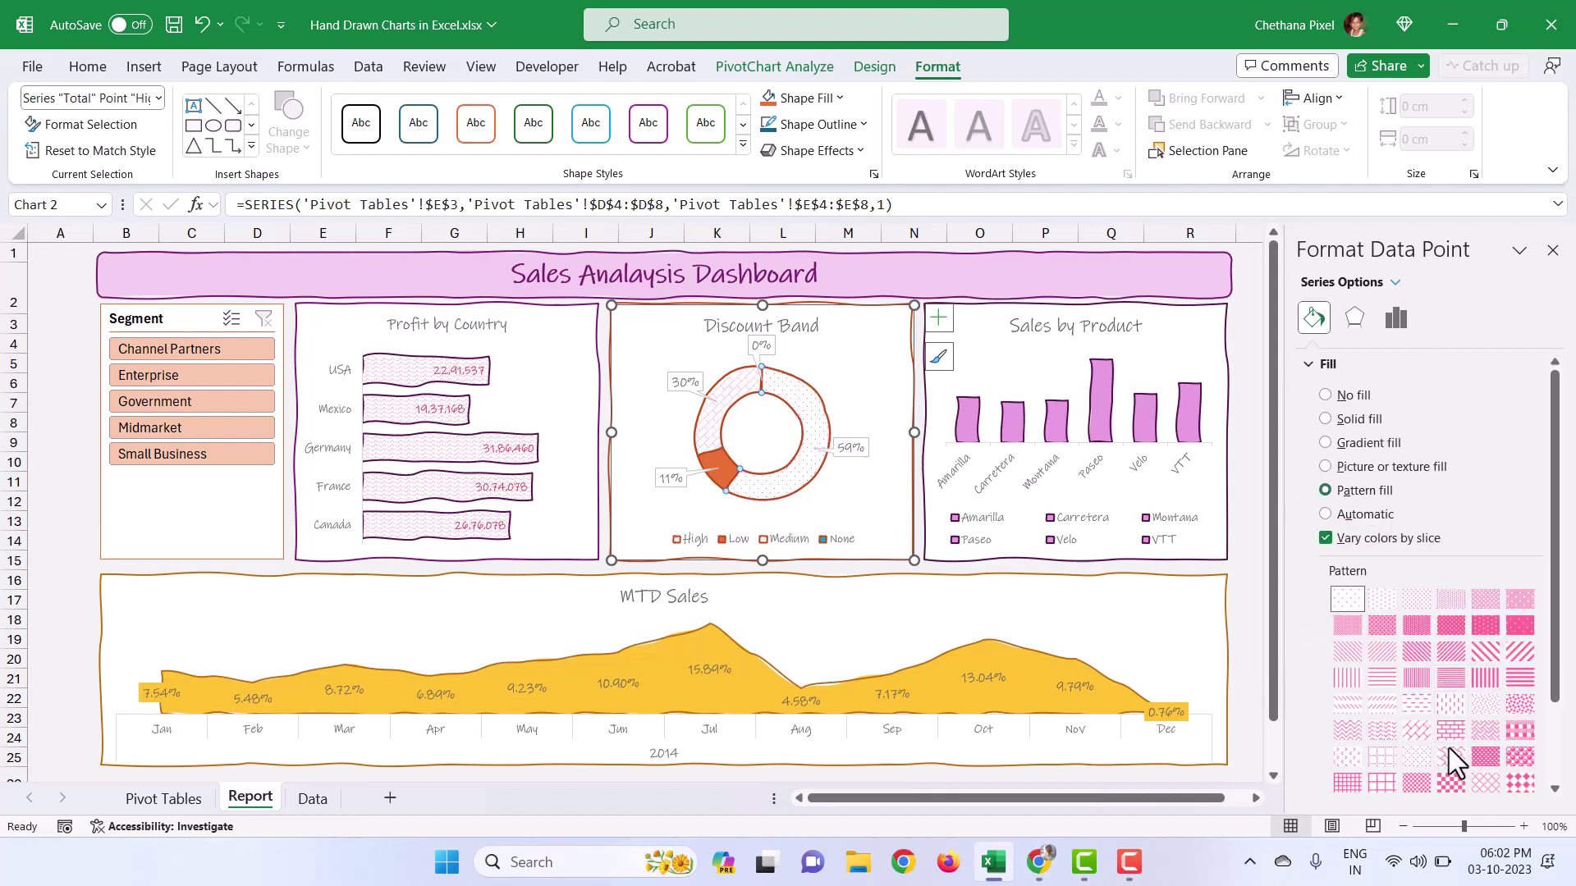
scroll(1391, 771, down, 3)
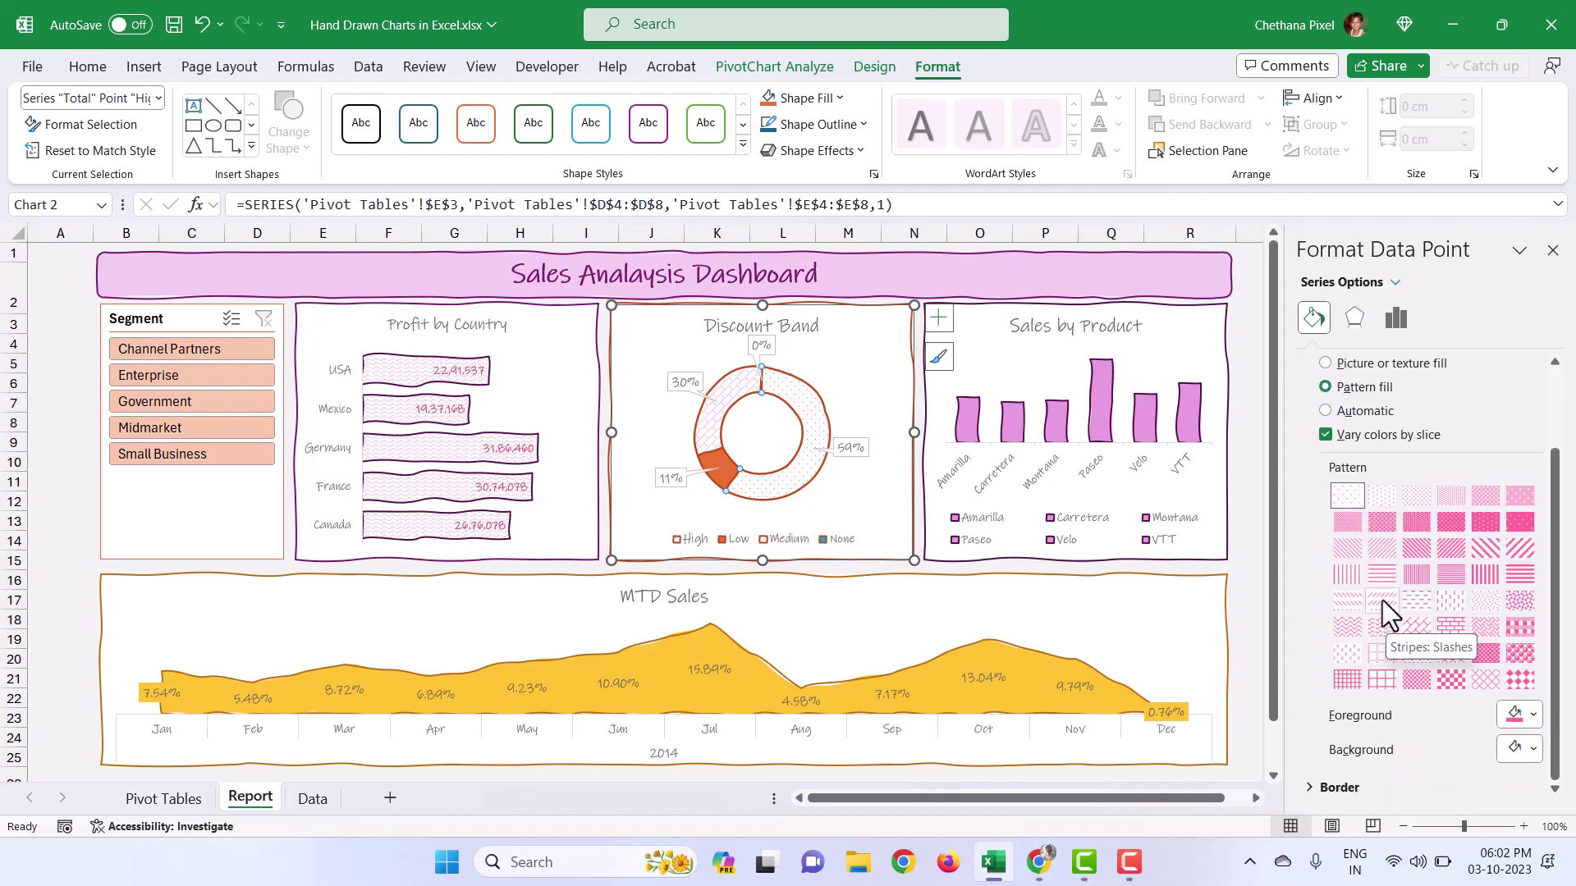
click(1346, 600)
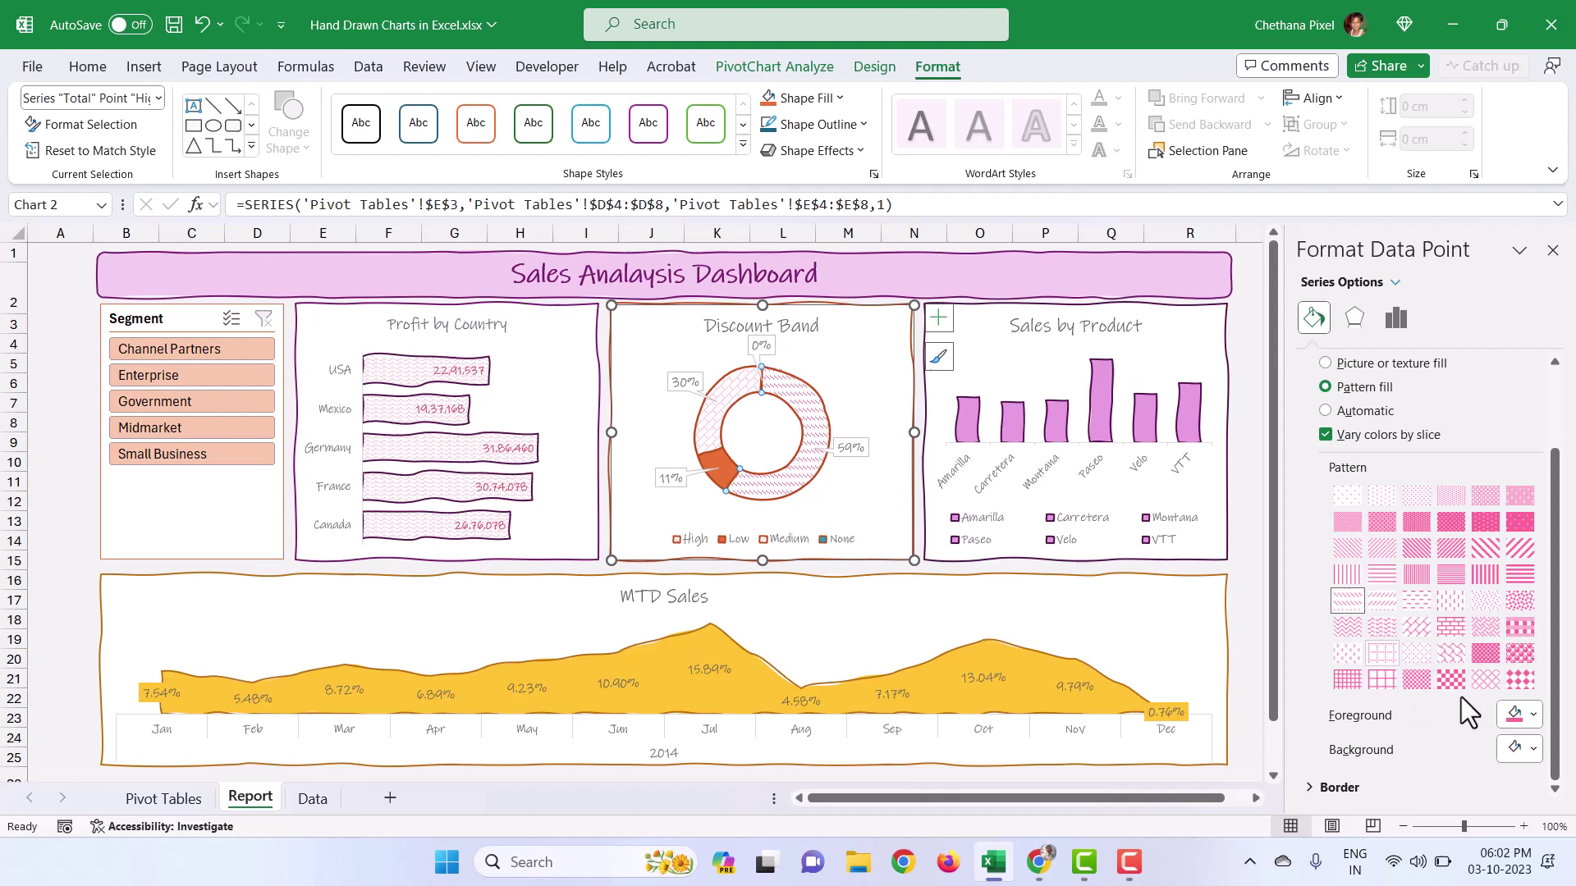
Step: Colour the Low slice's pattern blue and the Medium slice's pattern purple
click(725, 476)
click(726, 476)
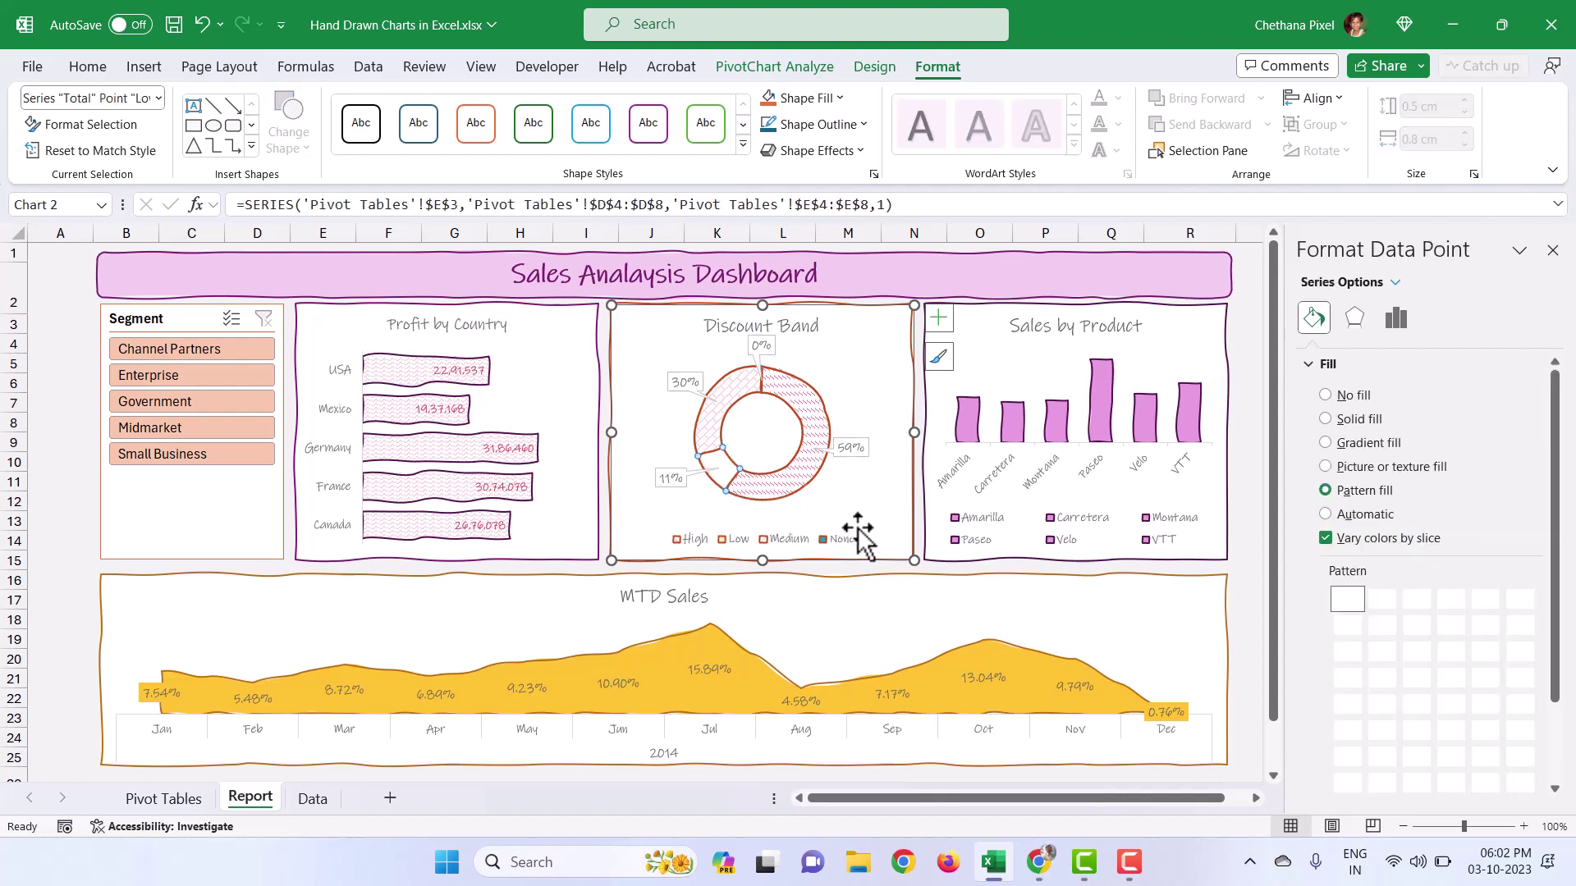
scroll(1529, 643, down, 1)
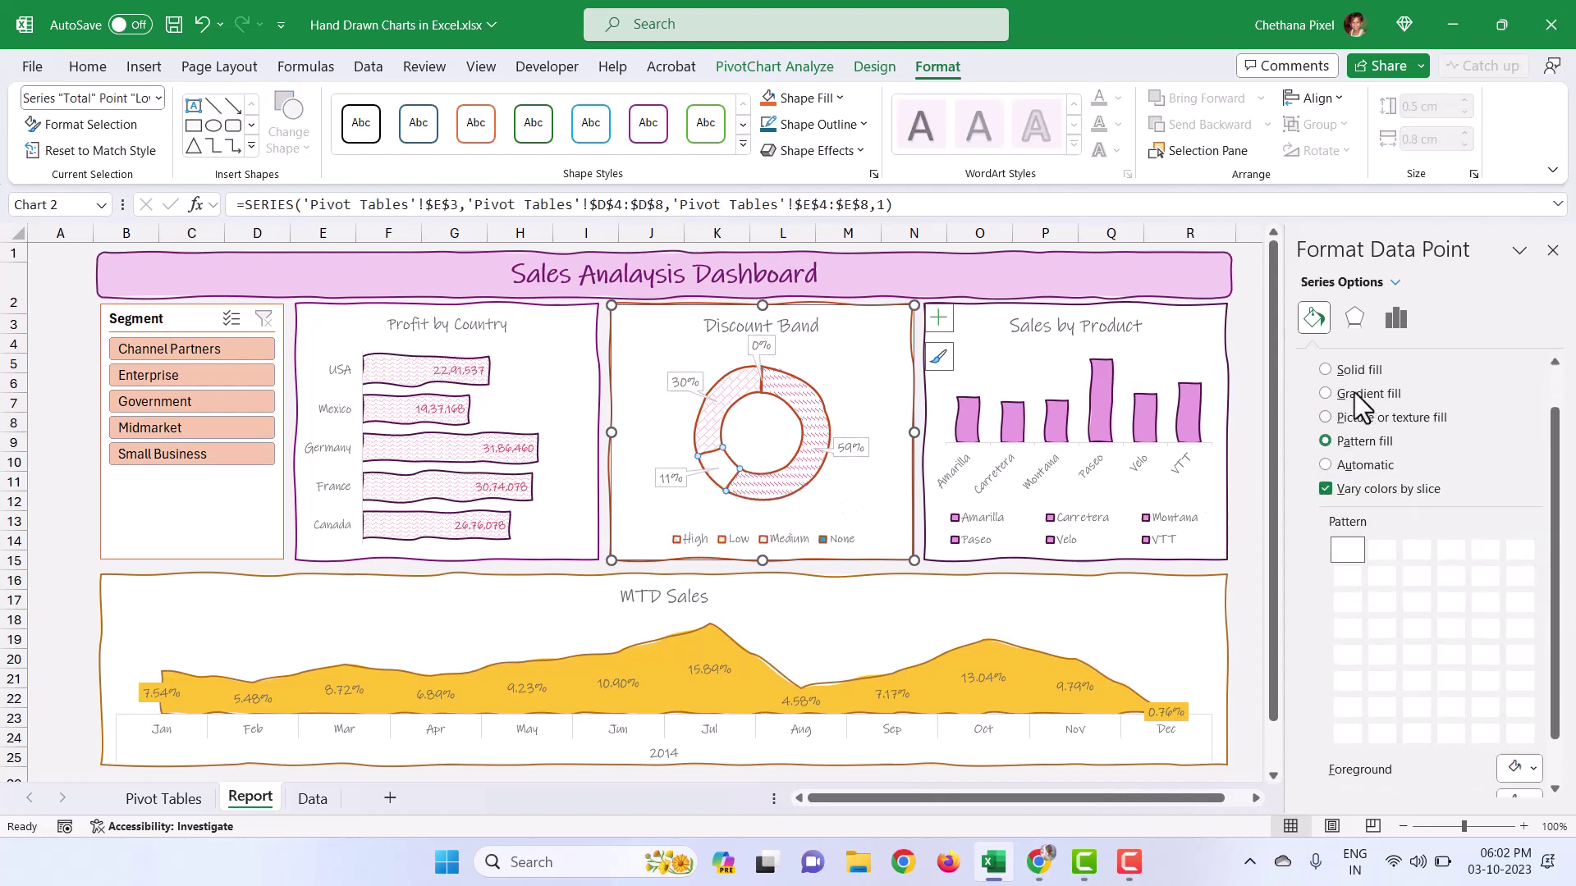
click(1531, 770)
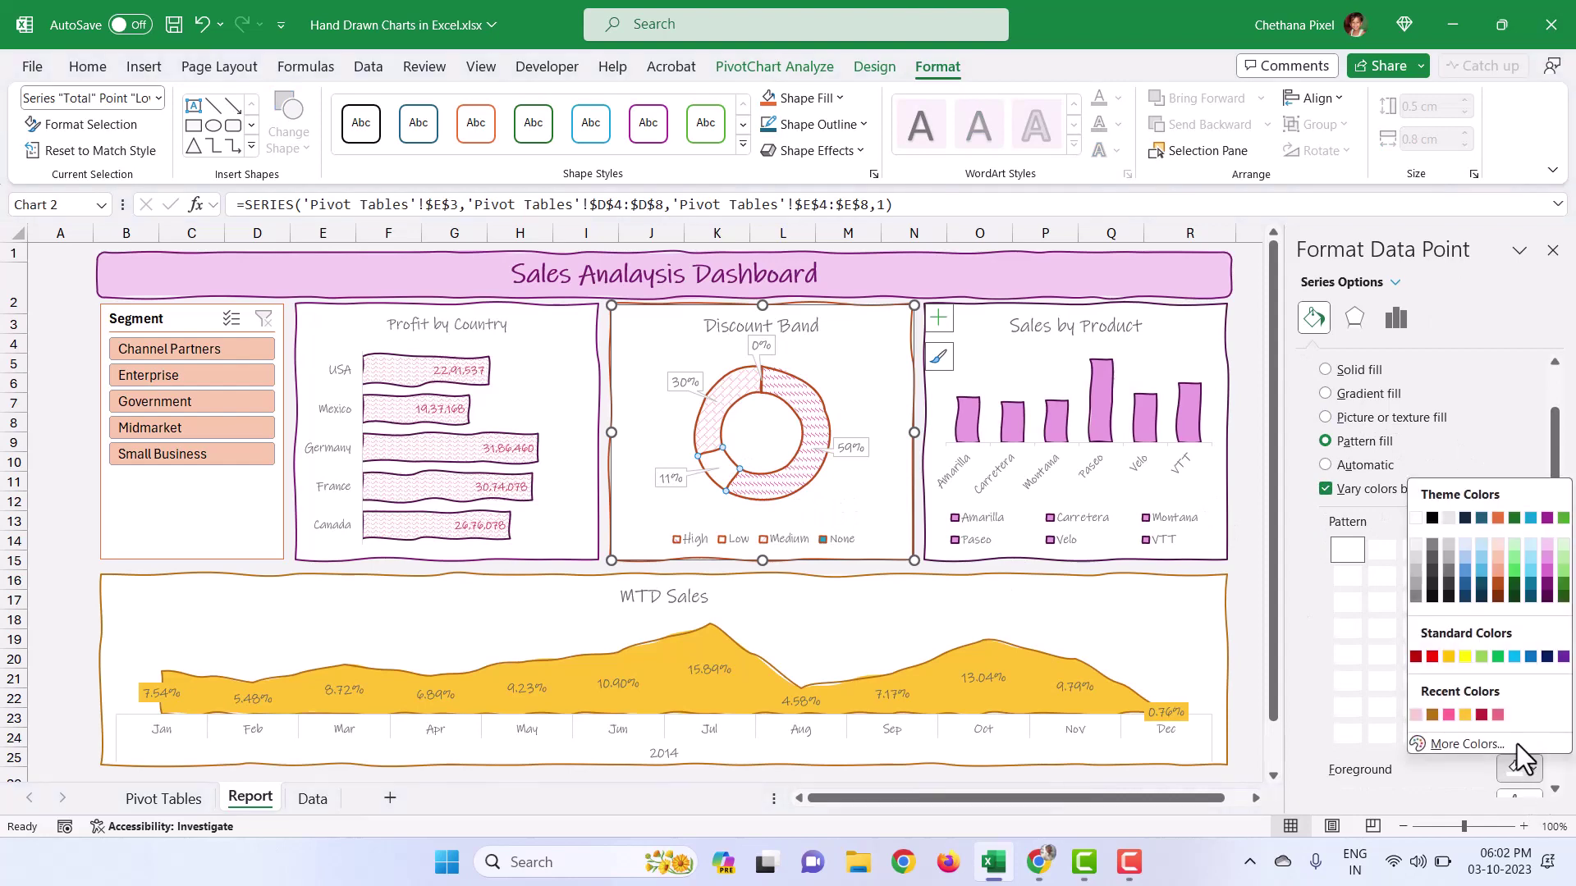
click(1450, 714)
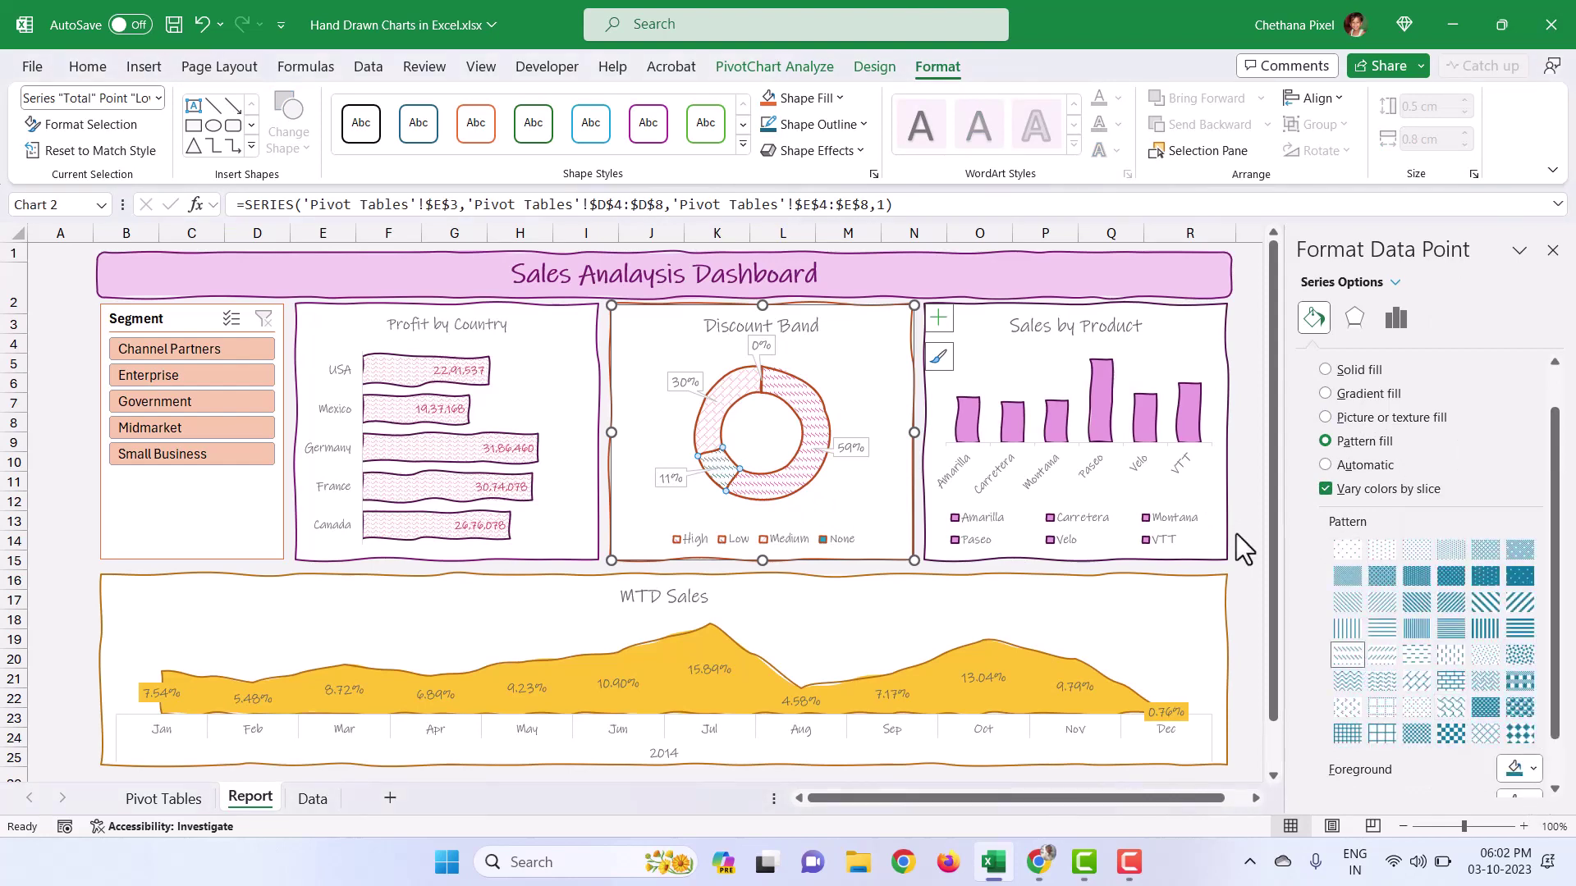
click(751, 382)
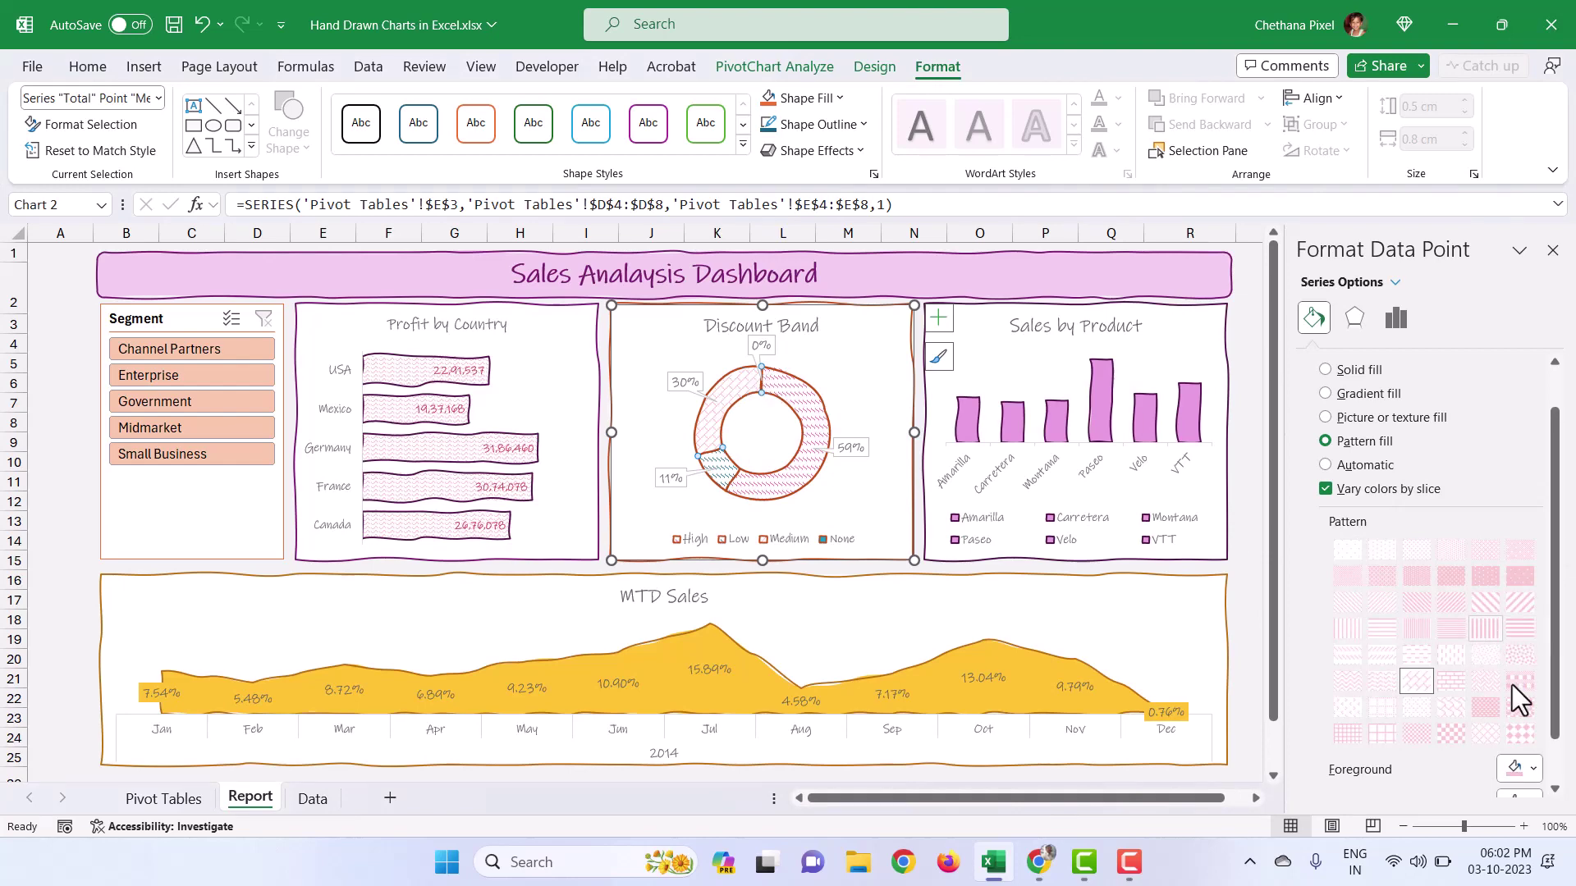
key(F4)
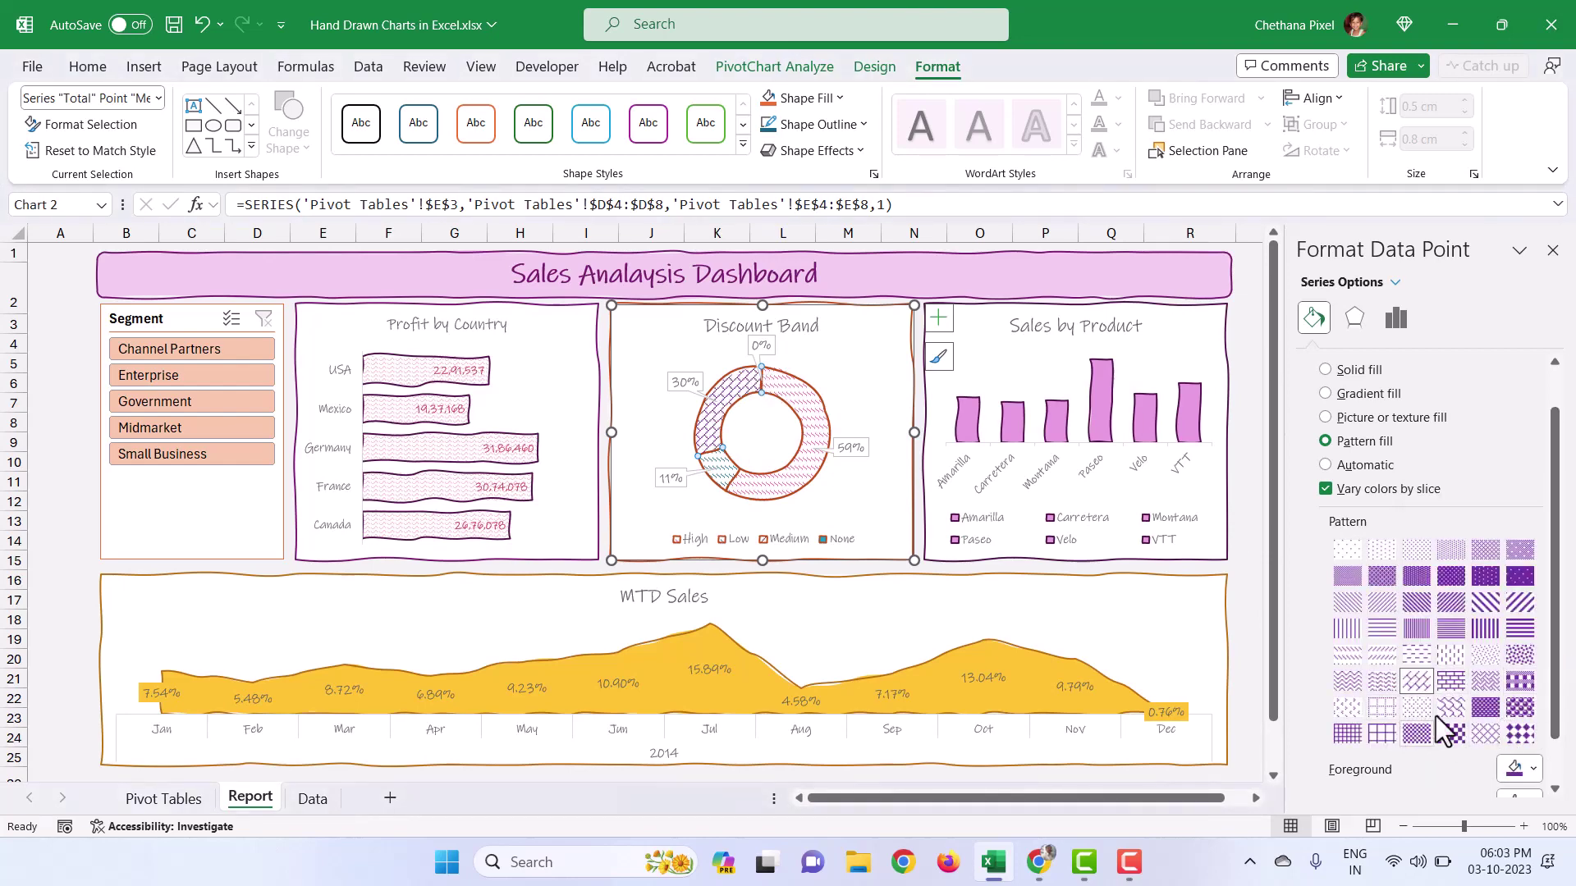
click(968, 423)
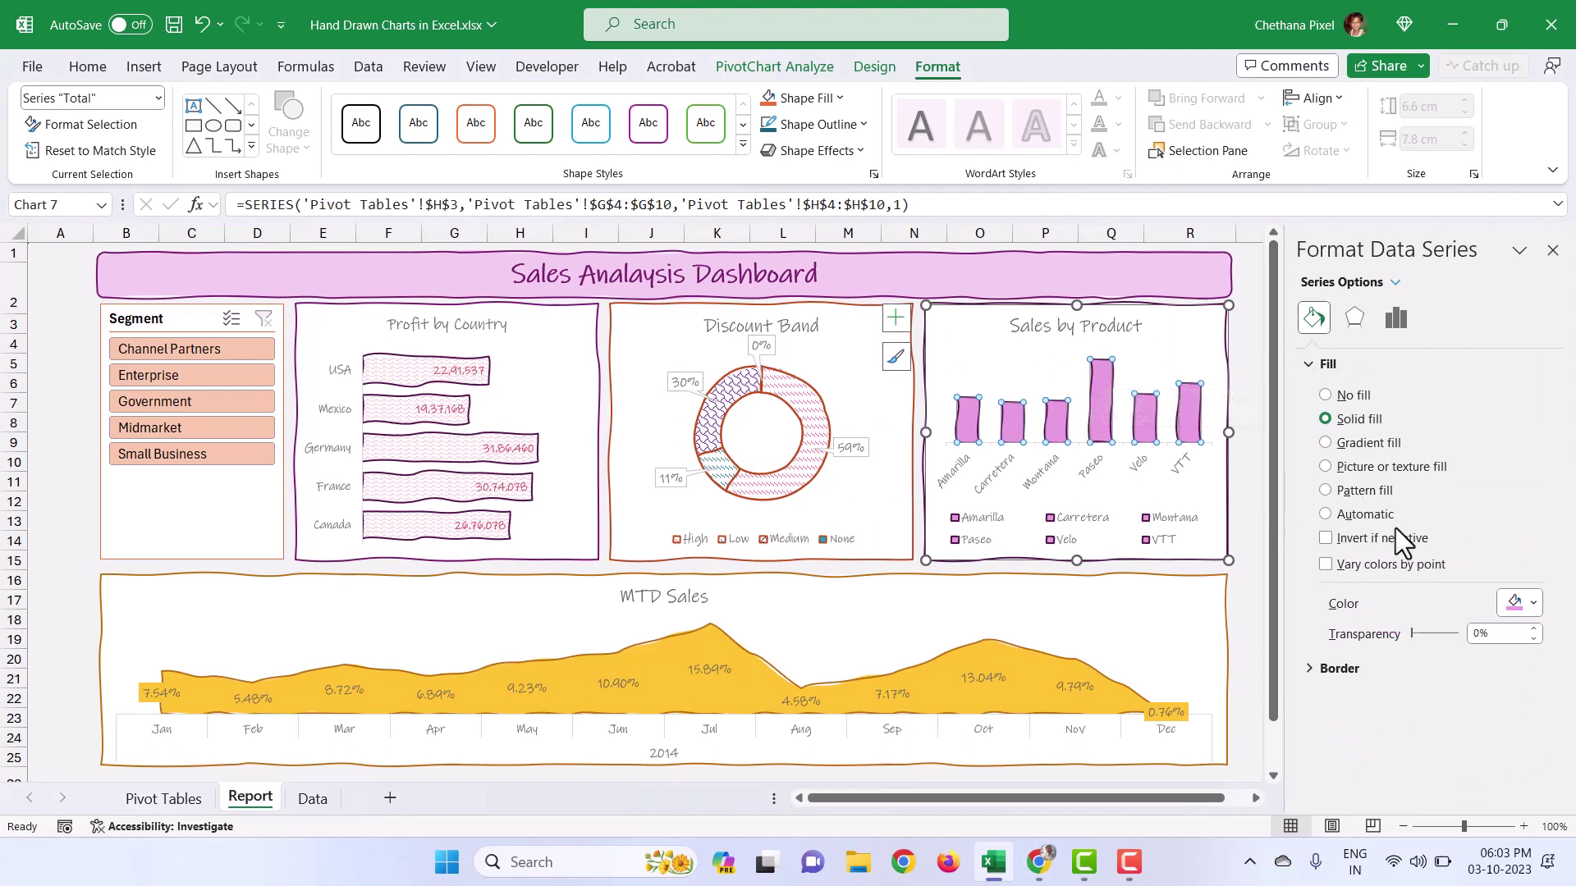
Step: Give the Sales by Product bars a deeper pink stripe pattern fill
click(1363, 488)
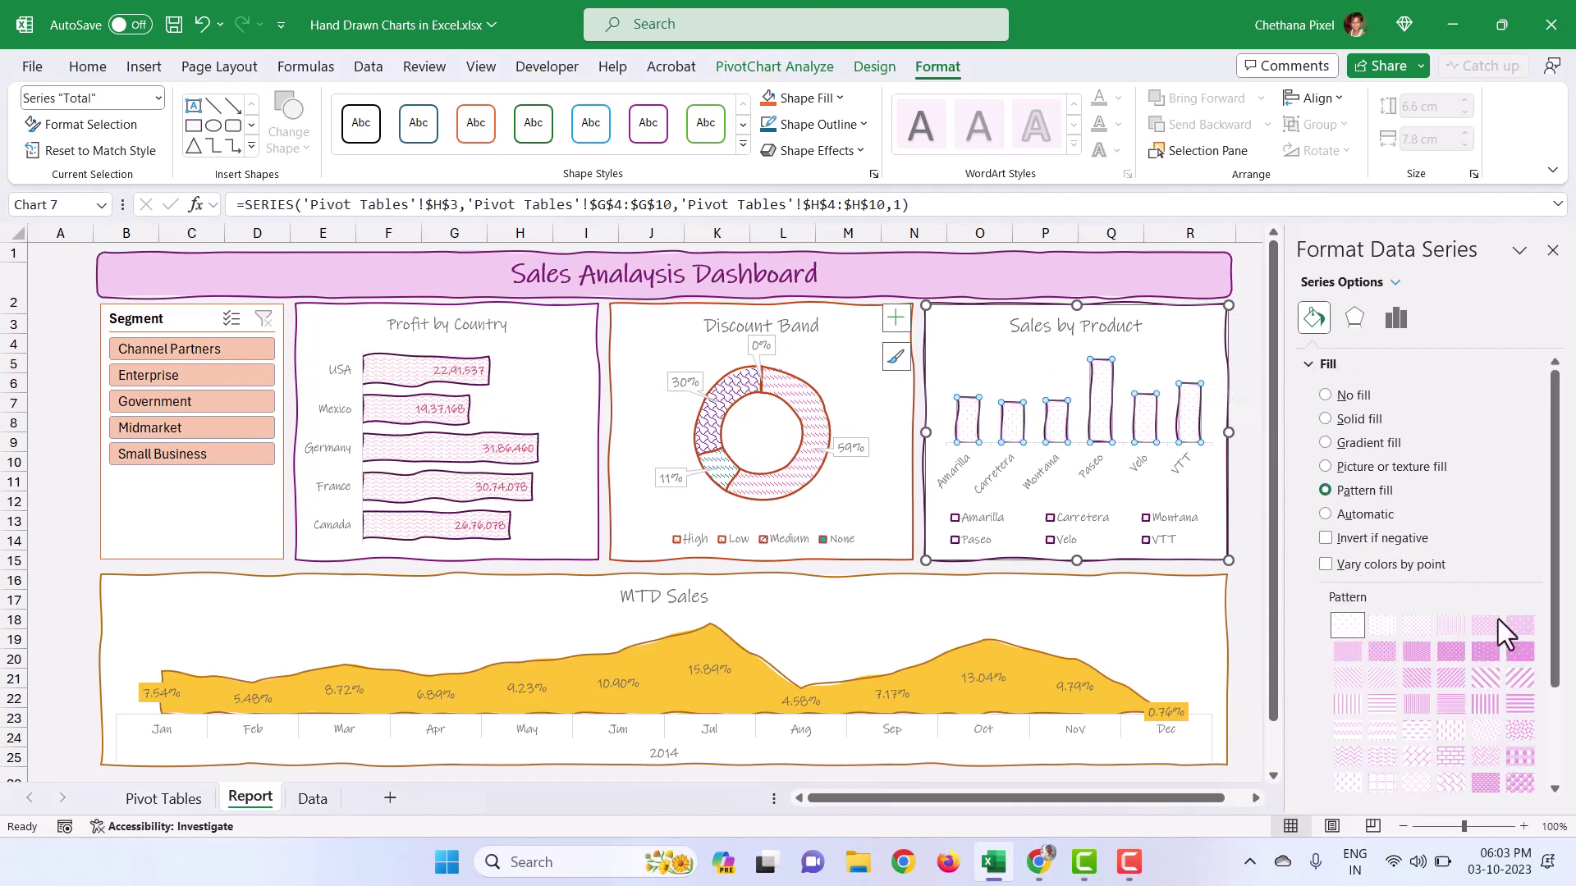
scroll(1446, 712, down, 3)
click(1532, 746)
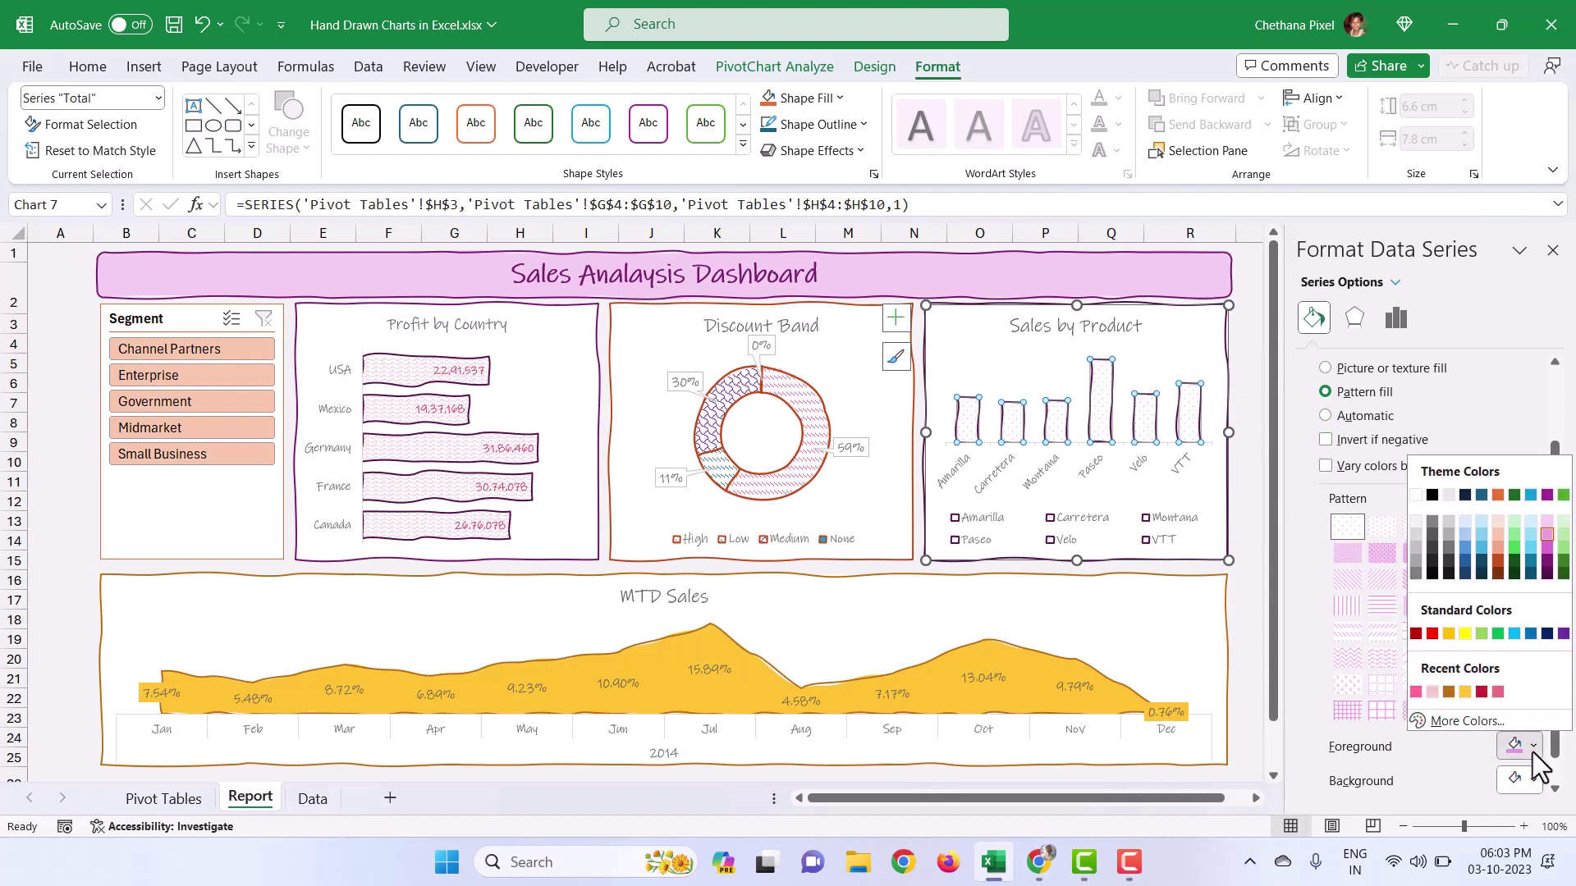
click(1498, 692)
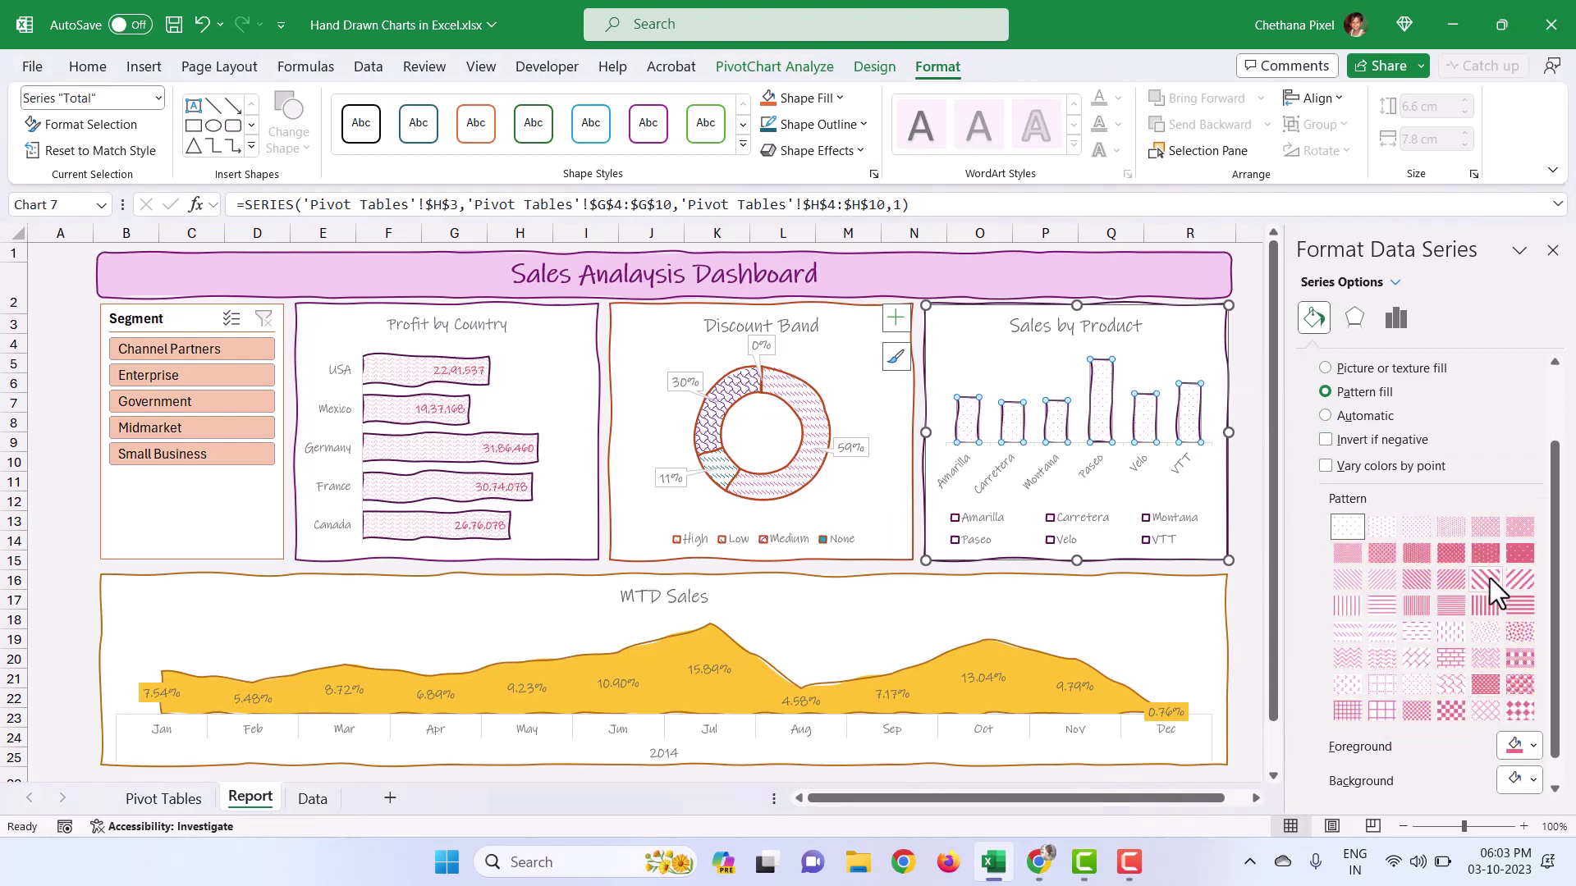
click(1448, 681)
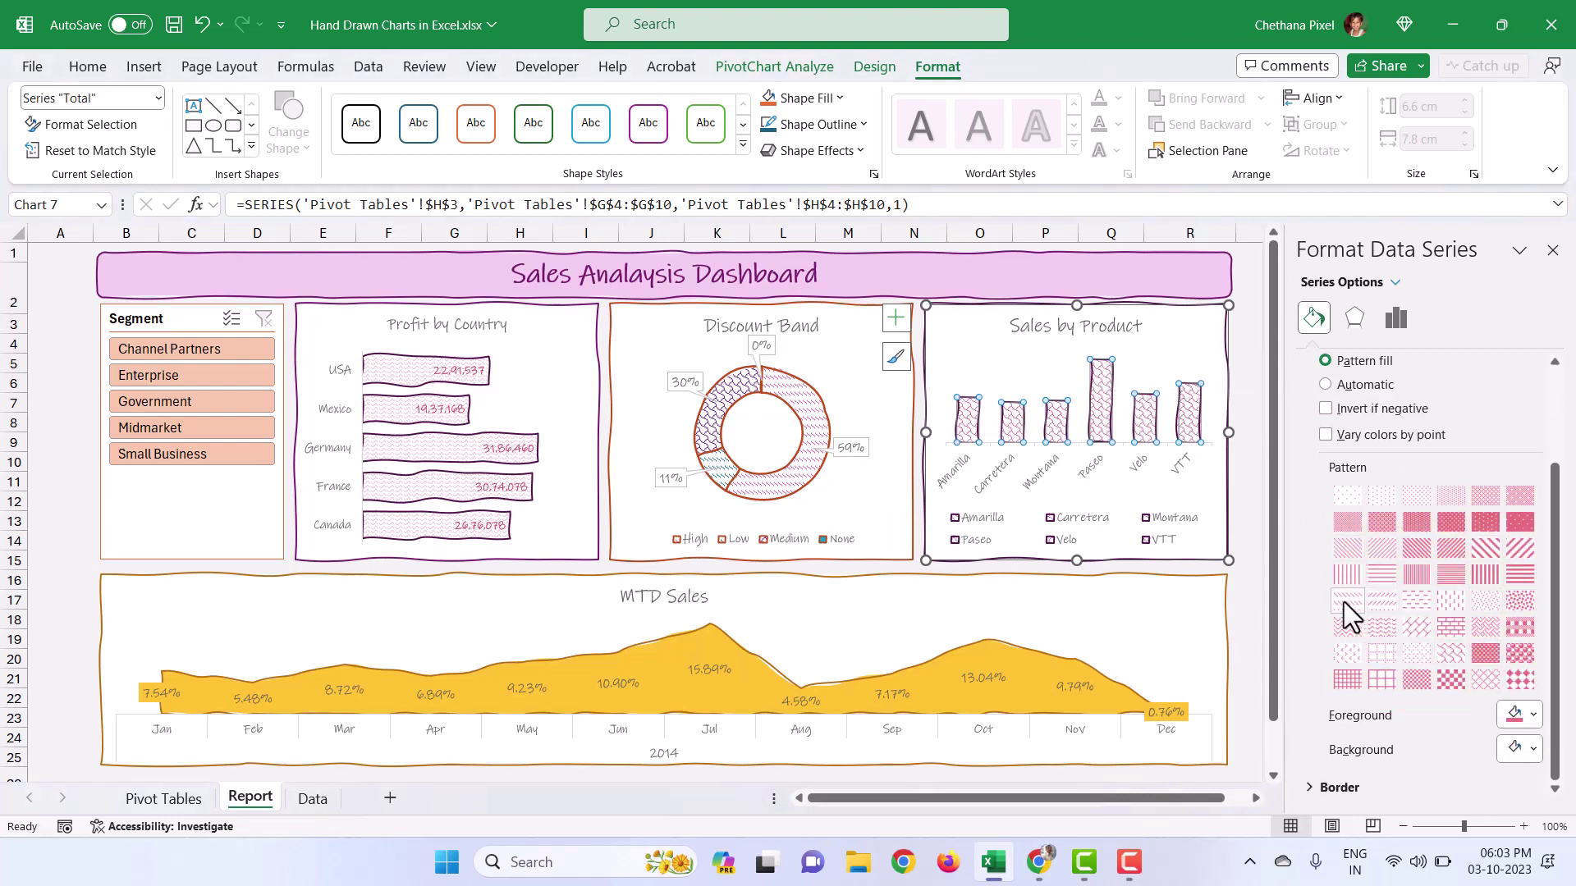
click(1345, 602)
click(866, 657)
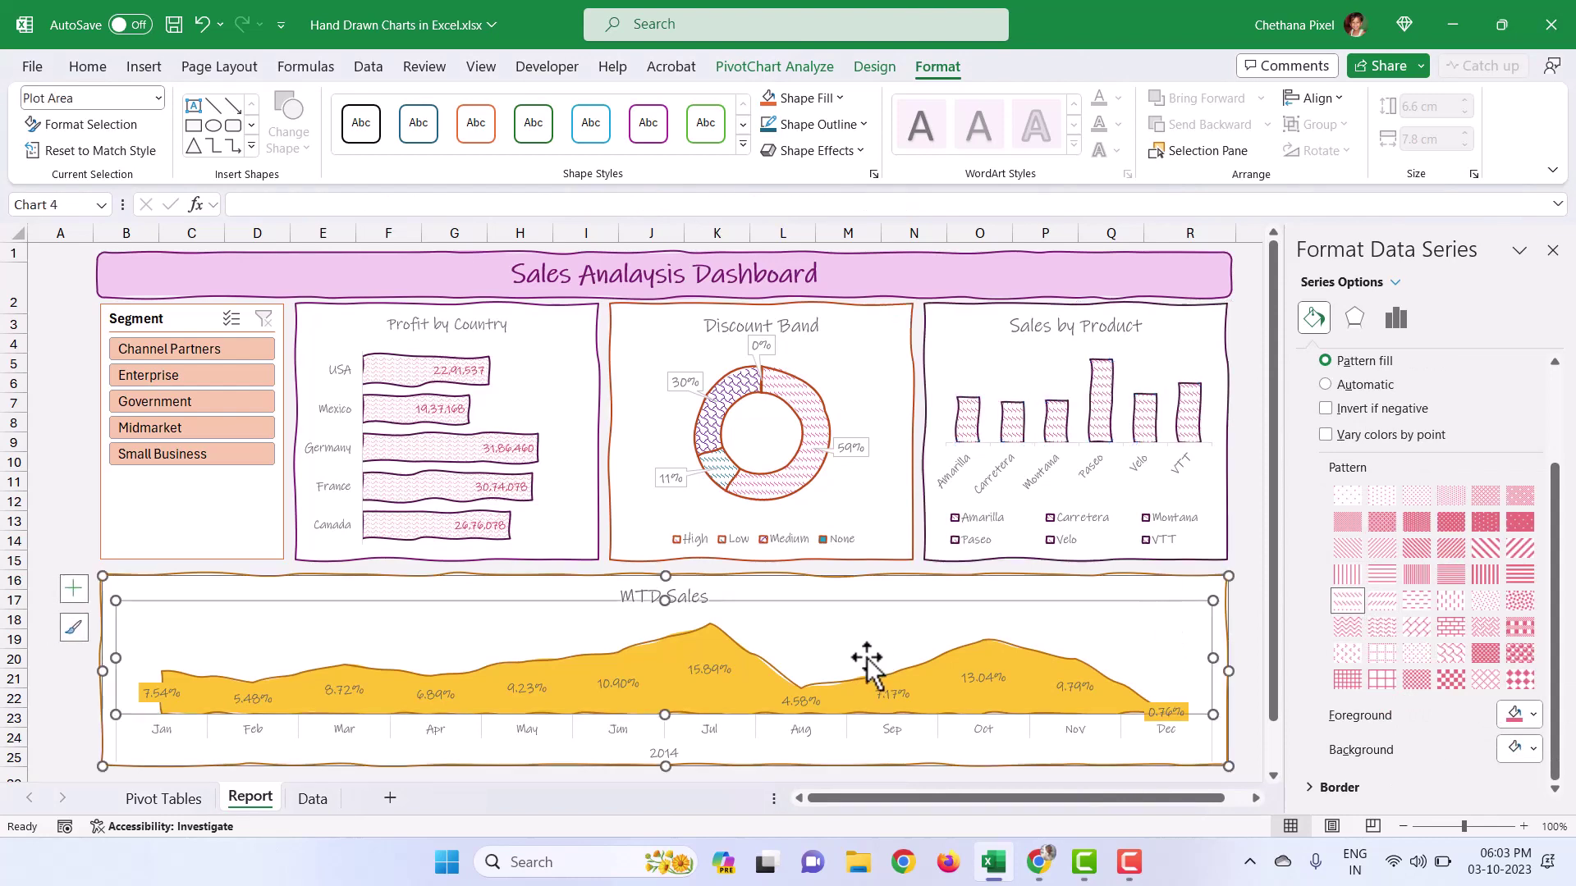
Step: Fill the MTD Sales area series with a yellow dotted pattern
click(747, 681)
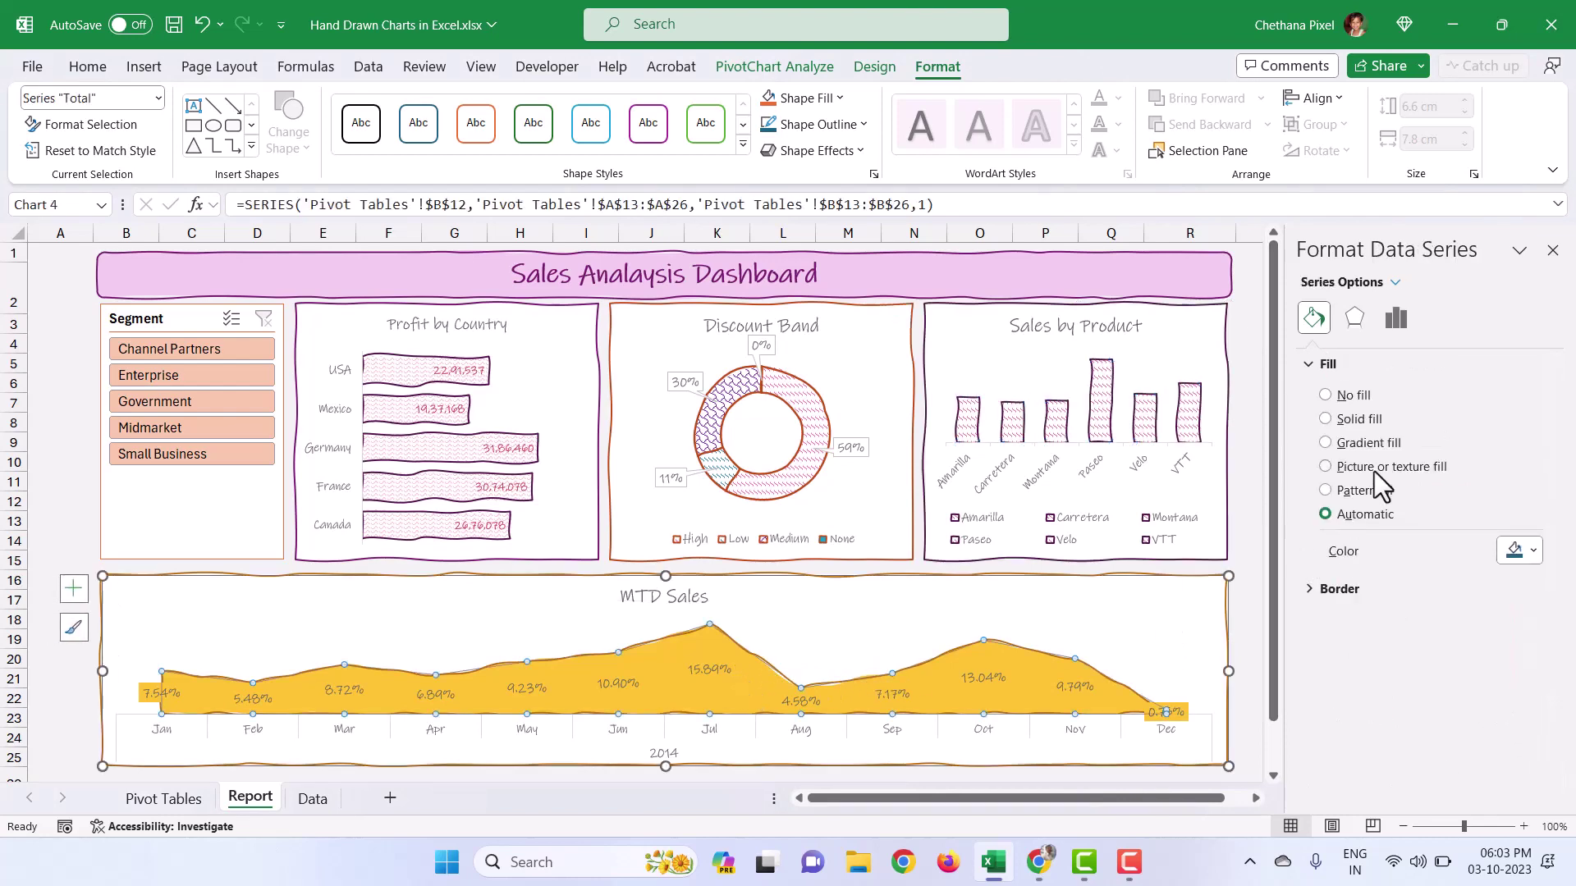
click(1371, 498)
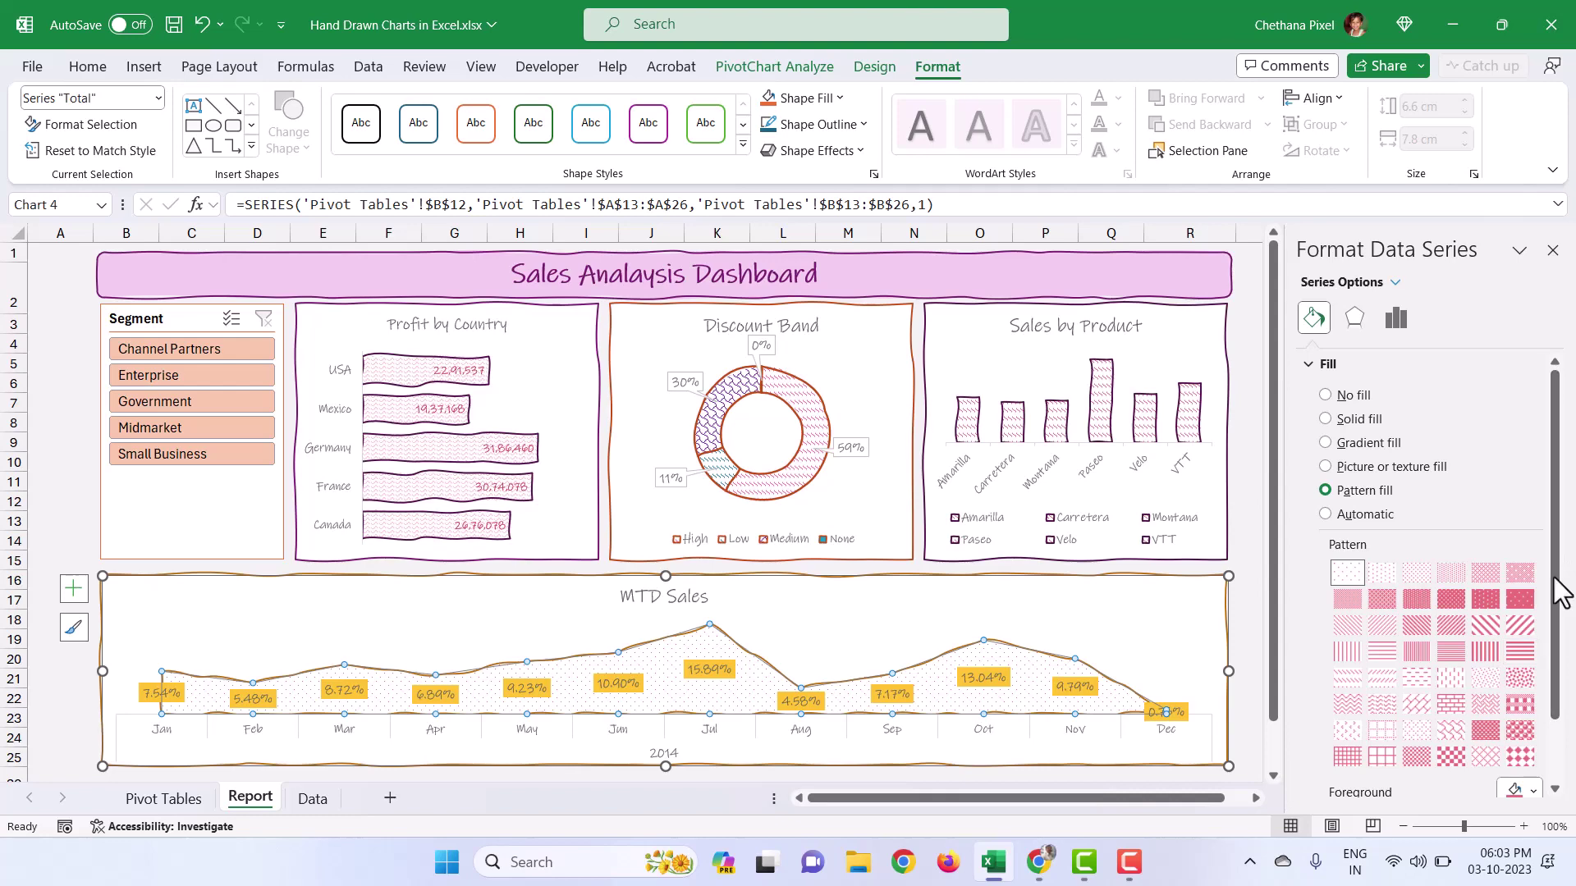
scroll(1564, 633, down, 1)
click(1532, 714)
click(1488, 656)
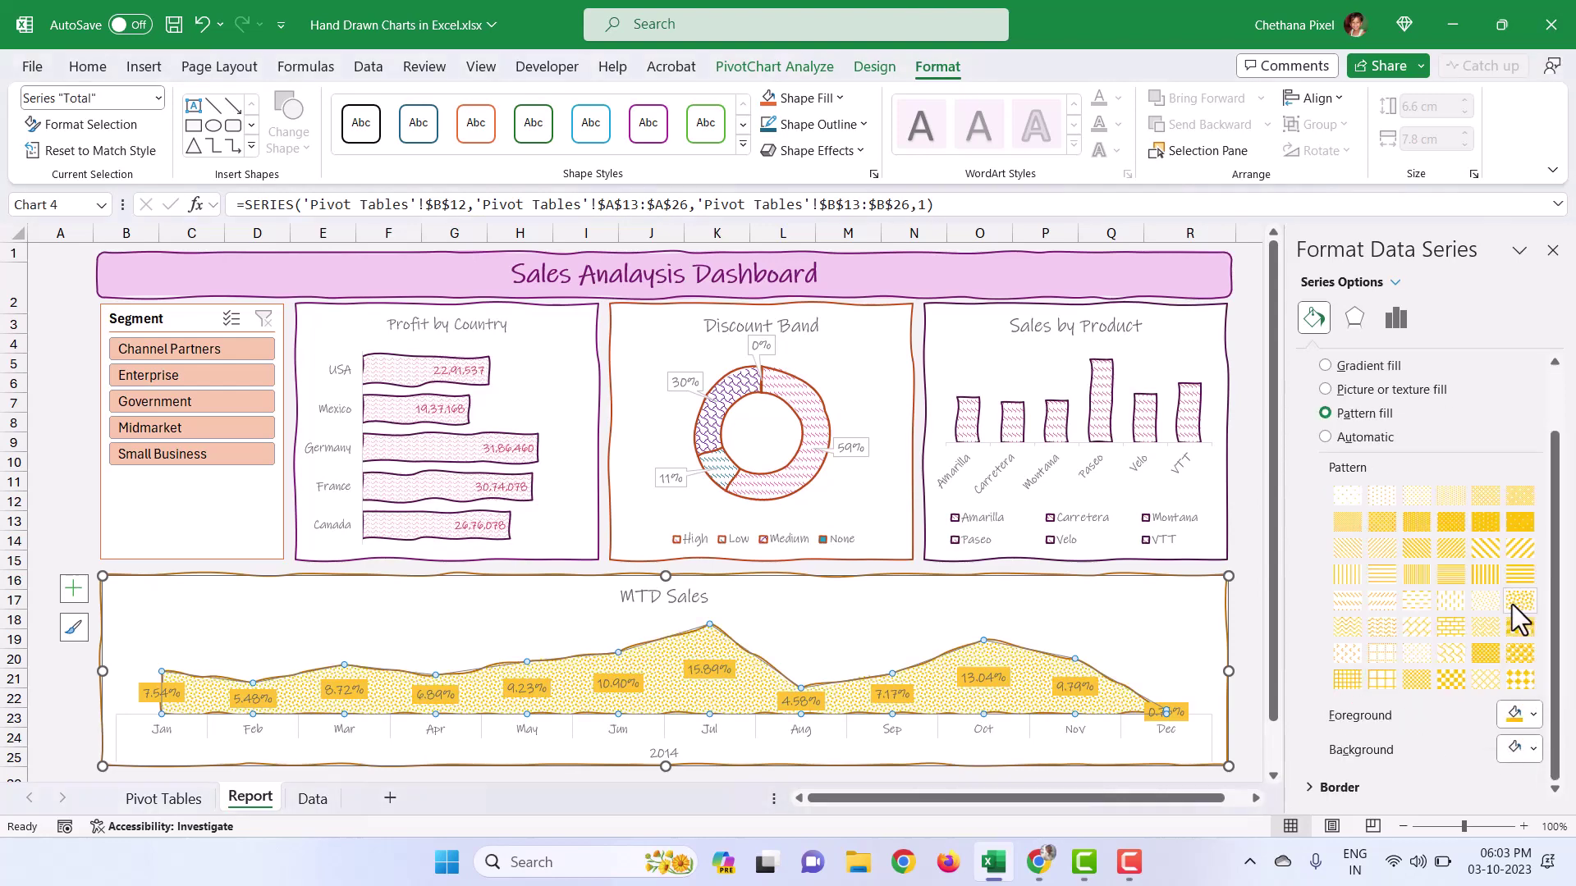